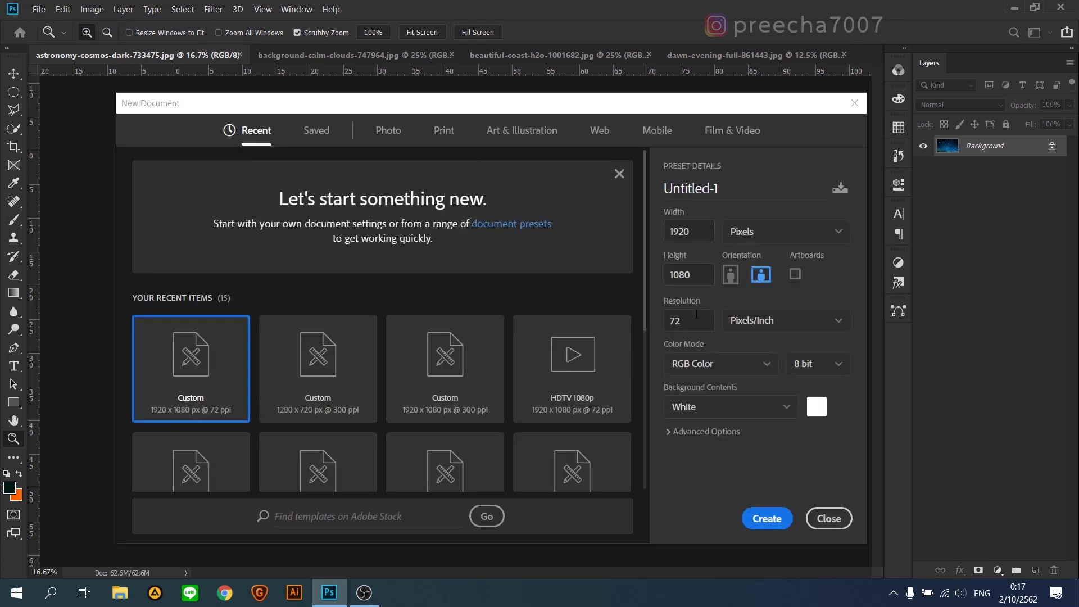
- Create a new 1920 × 1080 px document at 300 pixels/inch with a white background
{"action": "type", "text": "300"}
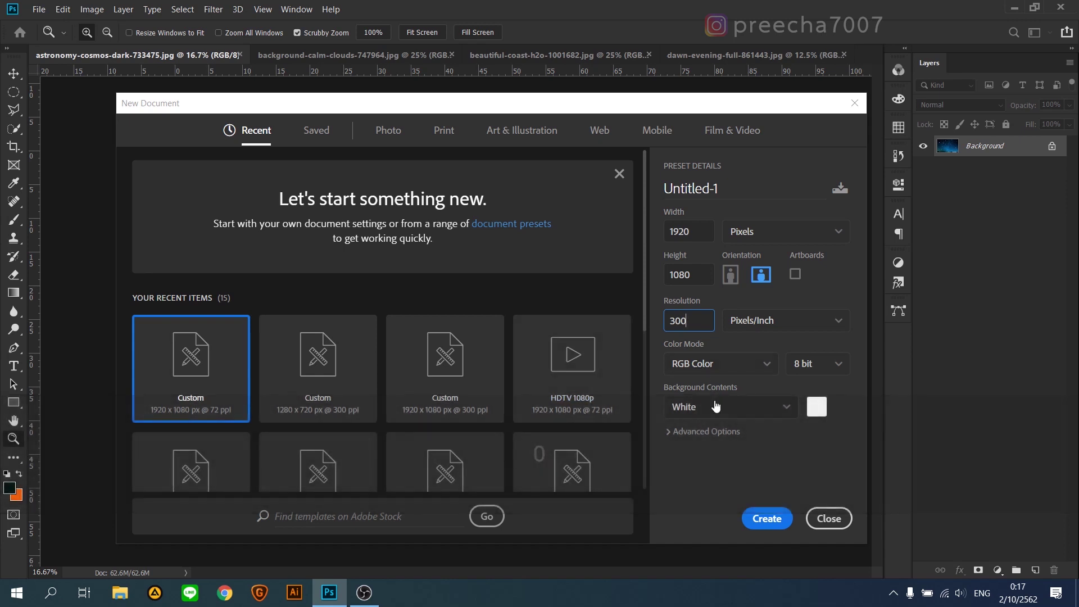
{"action": "left_click", "coordinate": [756, 521]}
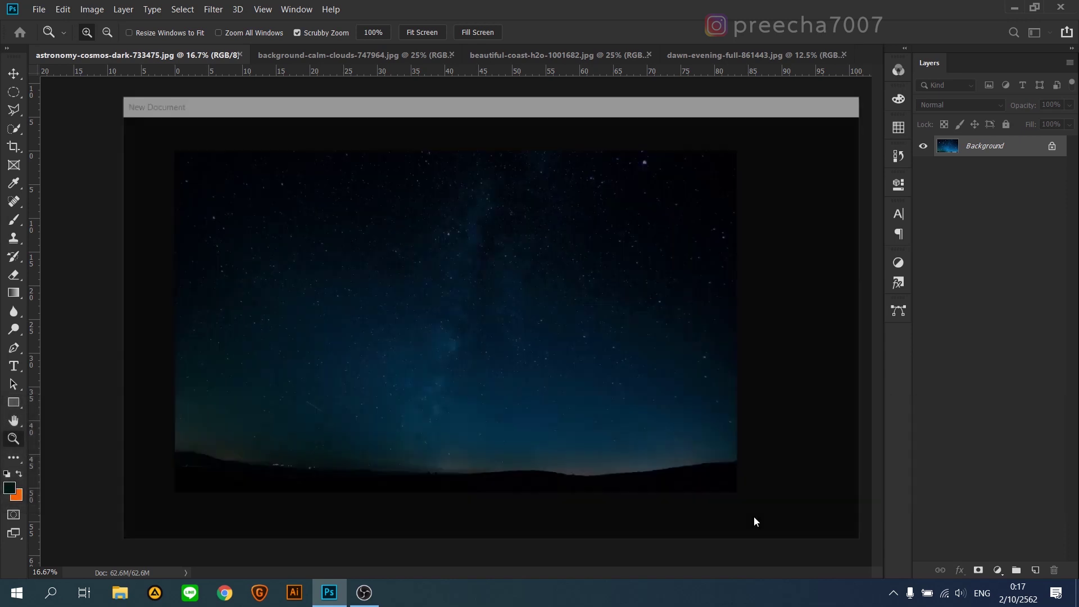
- Copy the lake photo from background-calm-clouds-747964.jpg into the Untitled-1 document as a new layer
{"action": "left_click", "coordinate": [326, 55]}
{"action": "left_click", "coordinate": [8, 77]}
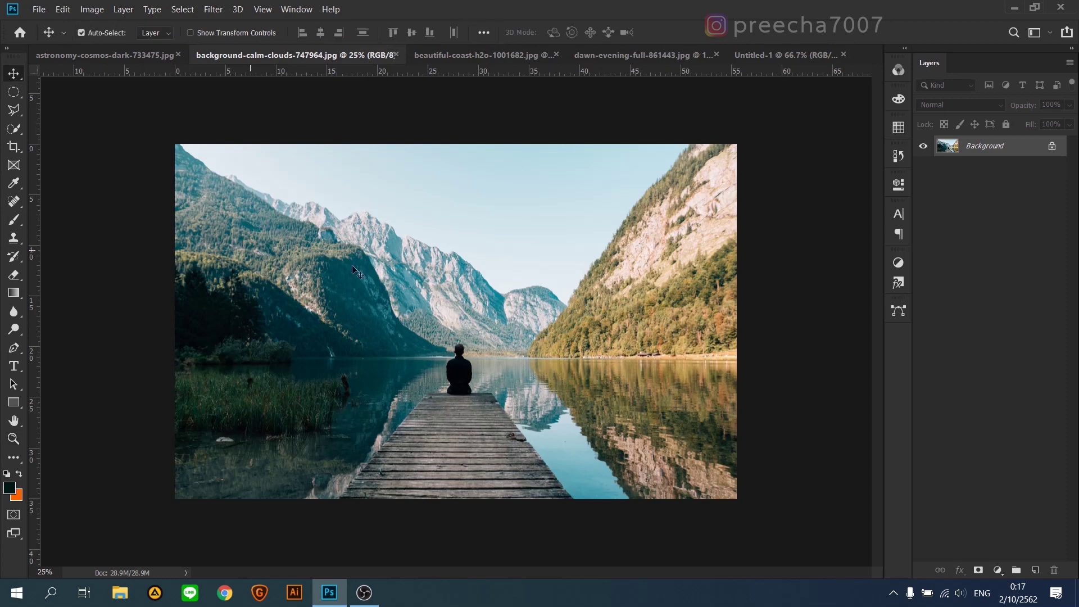
{"action": "left_click_drag", "start_coordinate": [391, 284], "coordinate": [393, 281]}
{"action": "left_click", "coordinate": [558, 267]}
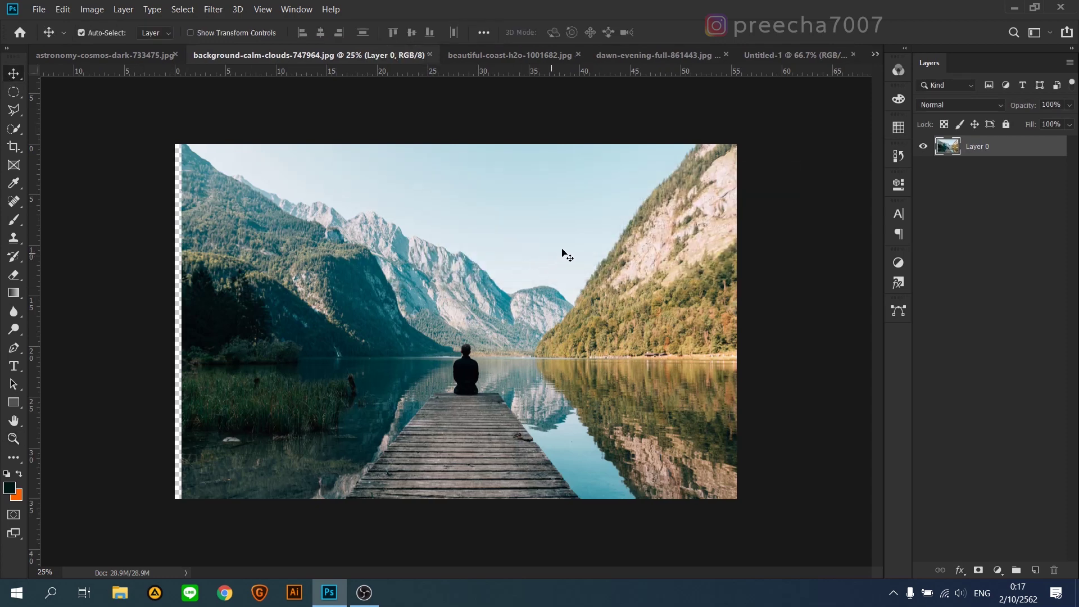
{"action": "mouse_move", "coordinate": [564, 253]}
{"action": "left_mouse_down"}
{"action": "mouse_move", "coordinate": [699, 160]}
{"action": "mouse_move", "coordinate": [777, 88]}
{"action": "mouse_move", "coordinate": [791, 57]}
{"action": "mouse_move", "coordinate": [567, 234]}
{"action": "left_mouse_up"}
{"action": "left_click_drag", "start_coordinate": [428, 344], "coordinate": [438, 343]}
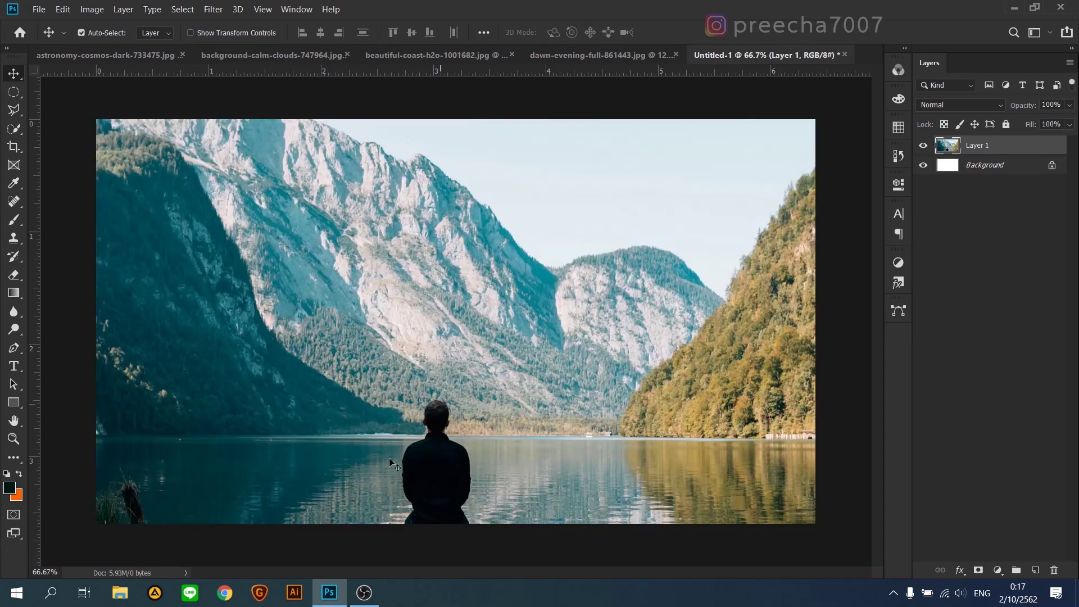
- Scale the lake photo down proportionally to about 48% and position it to fill the whole canvas
{"action": "left_click_drag", "start_coordinate": [389, 458], "coordinate": [467, 316]}
{"action": "key", "text": "ctrl+t"}
{"action": "left_click_drag", "start_coordinate": [193, 283], "coordinate": [551, 278]}
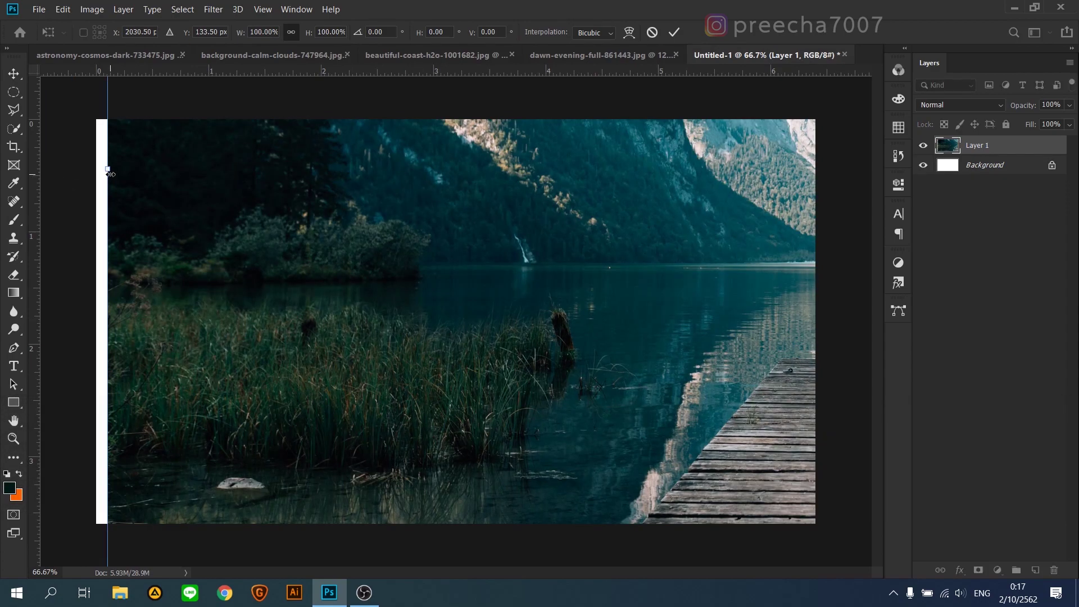
{"action": "left_click_drag", "start_coordinate": [110, 175], "coordinate": [54, 332]}
{"action": "left_click_drag", "start_coordinate": [65, 205], "coordinate": [346, 201]}
{"action": "left_click_drag", "start_coordinate": [599, 307], "coordinate": [366, 414]}
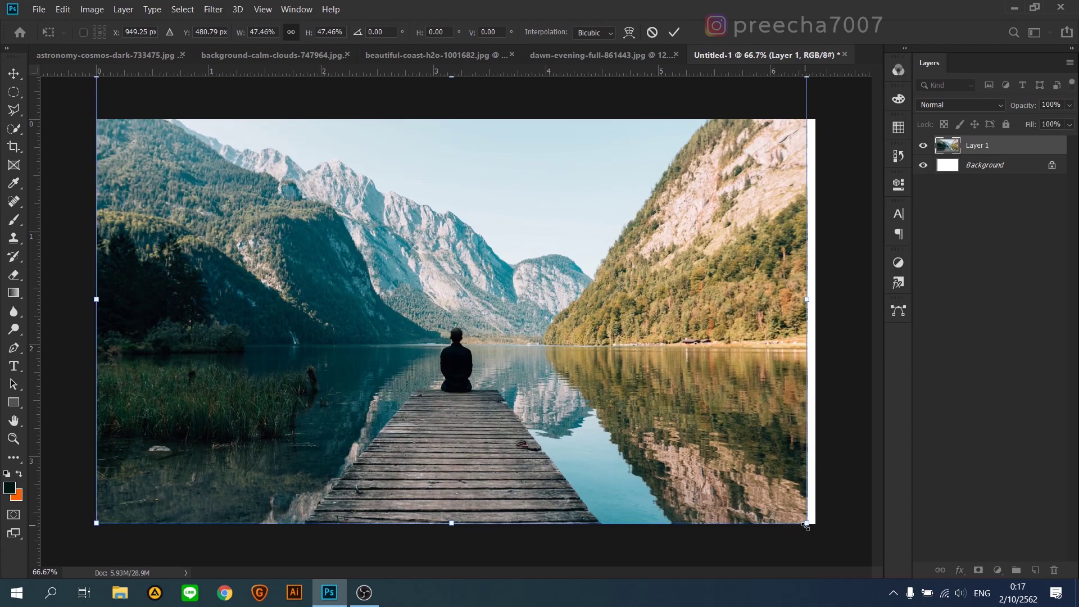
{"action": "left_click_drag", "start_coordinate": [807, 526], "coordinate": [810, 539]}
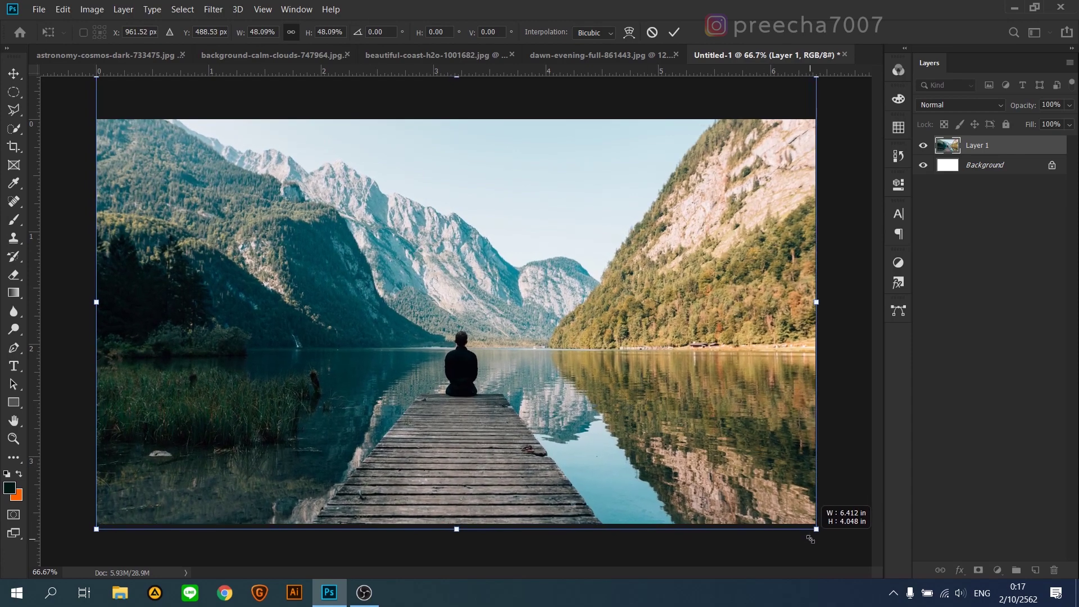
{"action": "key", "text": "Return"}
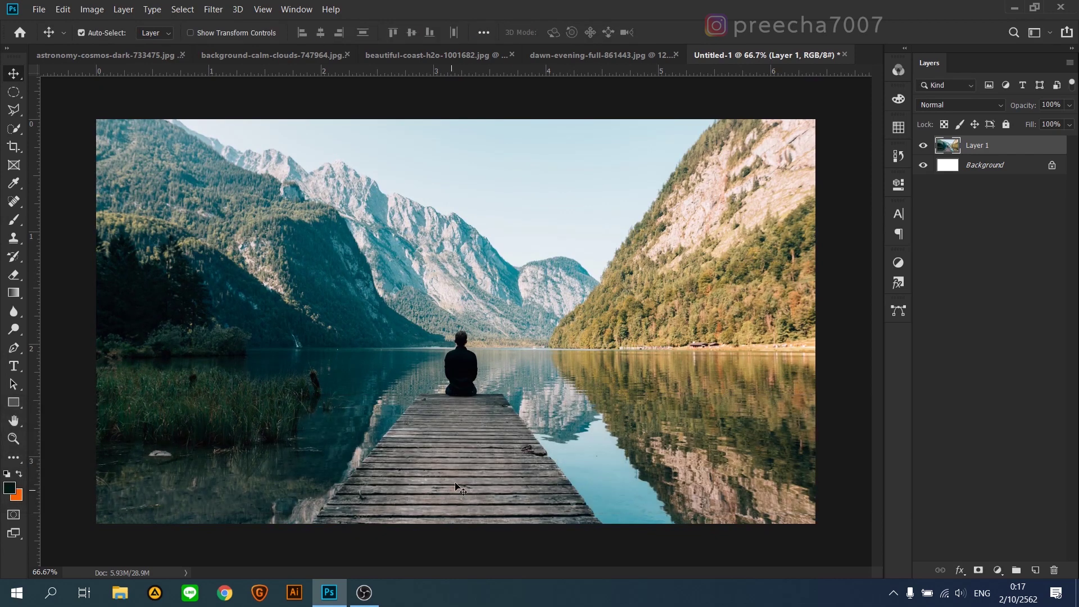
{"action": "key", "text": "ctrl+a"}
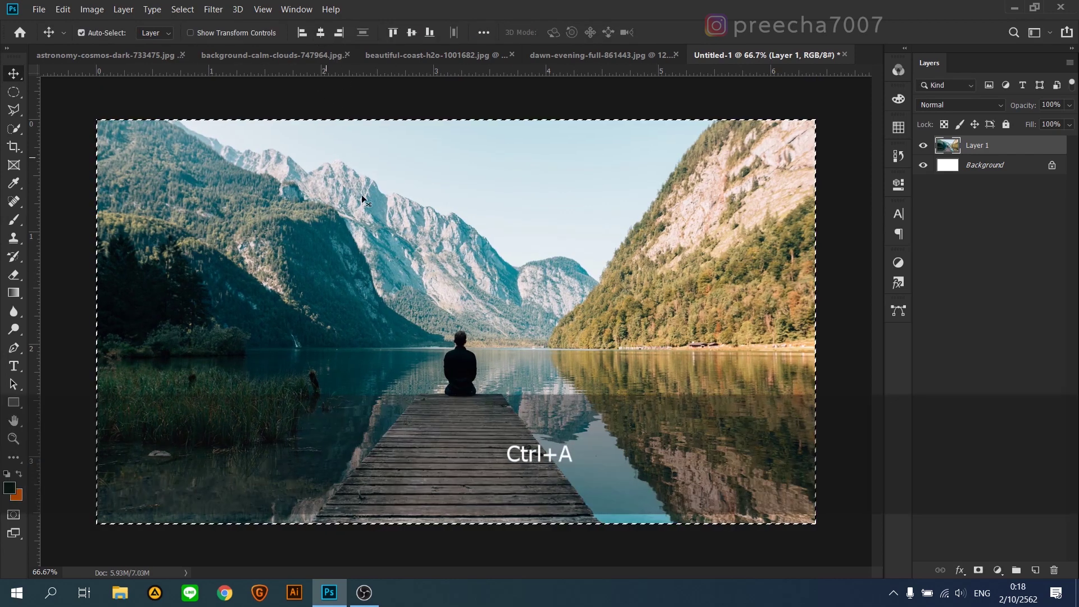
{"action": "key", "text": "ctrl+d"}
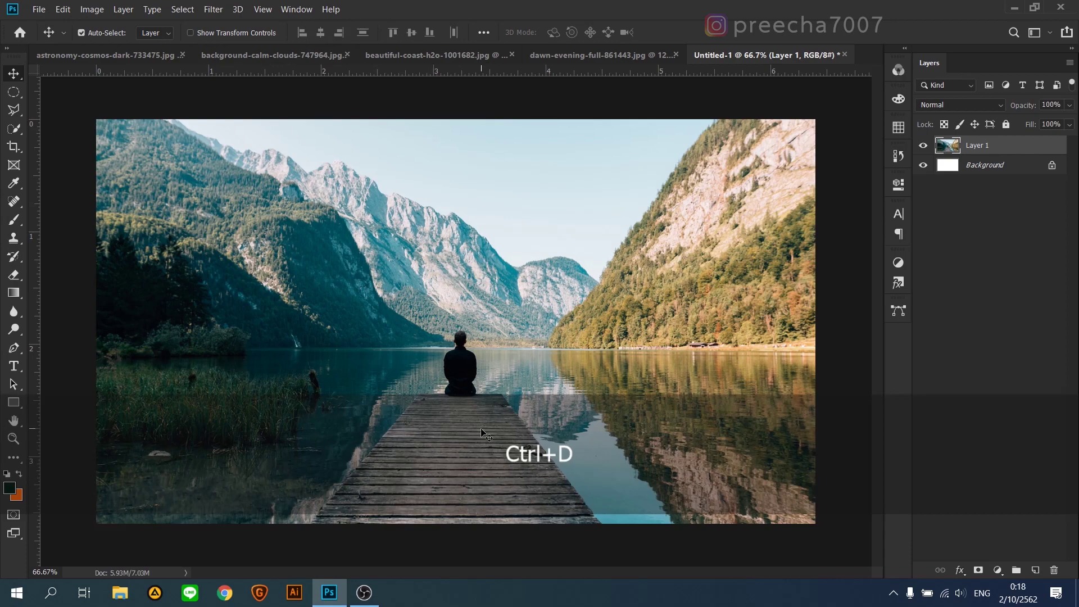
- Start a Pen tool path at the lower-left corner of the wooden pier
{"action": "key", "text": "alt"}
{"action": "scroll", "coordinate": [313, 540], "scroll_direction": "up", "scroll_amount": 3}
{"action": "key", "text": "space"}
{"action": "left_click_drag", "start_coordinate": [337, 518], "coordinate": [390, 436]}
{"action": "scroll", "coordinate": [356, 475], "scroll_direction": "up", "scroll_amount": 2}
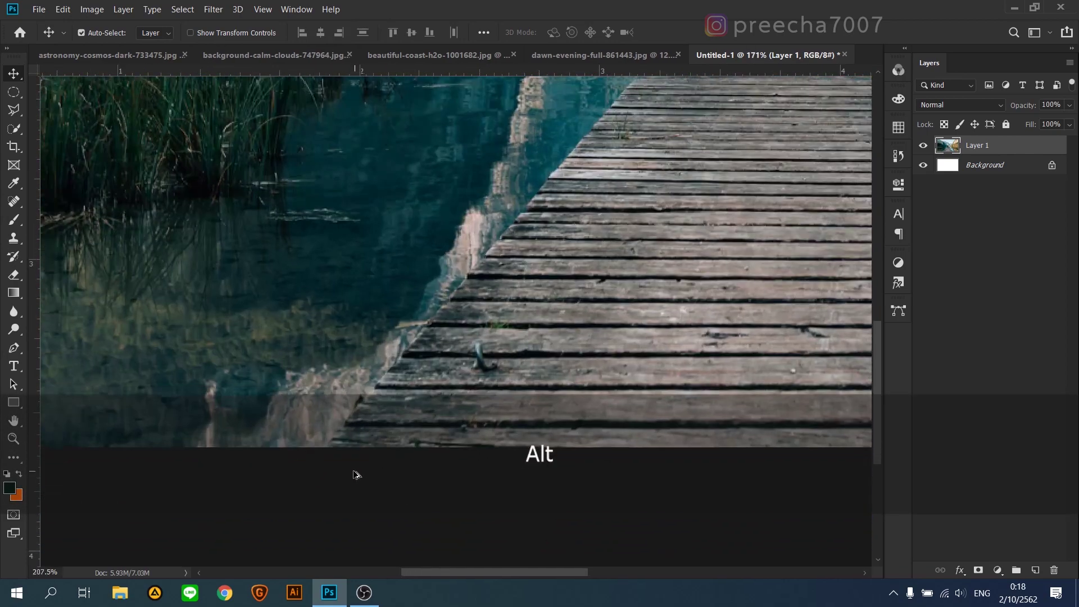
{"action": "scroll", "coordinate": [355, 475], "scroll_direction": "up", "scroll_amount": 1}
{"action": "key", "text": "space"}
{"action": "left_click_drag", "start_coordinate": [317, 500], "coordinate": [363, 486]}
{"action": "scroll", "coordinate": [388, 497], "scroll_direction": "down", "scroll_amount": 2}
{"action": "scroll", "coordinate": [386, 498], "scroll_direction": "up", "scroll_amount": 2}
{"action": "key", "text": "space"}
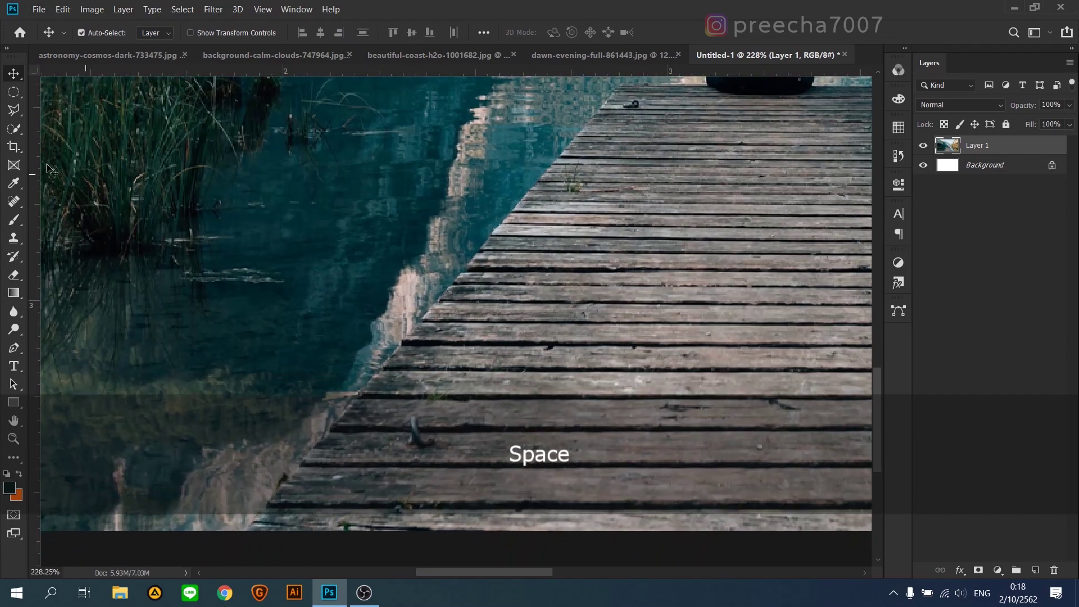
{"action": "left_click", "coordinate": [14, 348]}
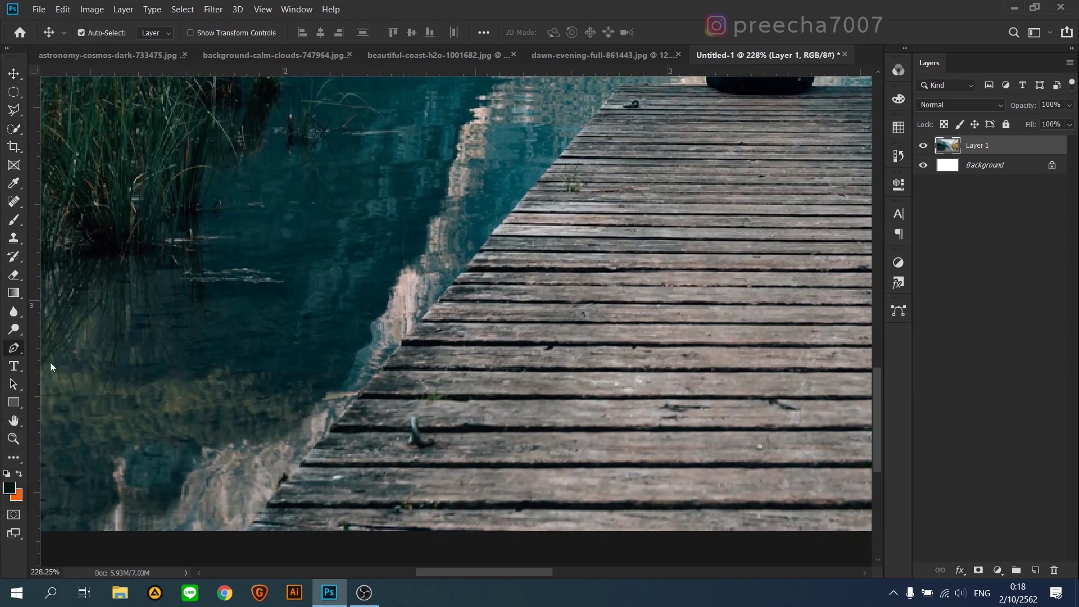
{"action": "scroll", "coordinate": [251, 543], "scroll_direction": "up", "scroll_amount": 6}
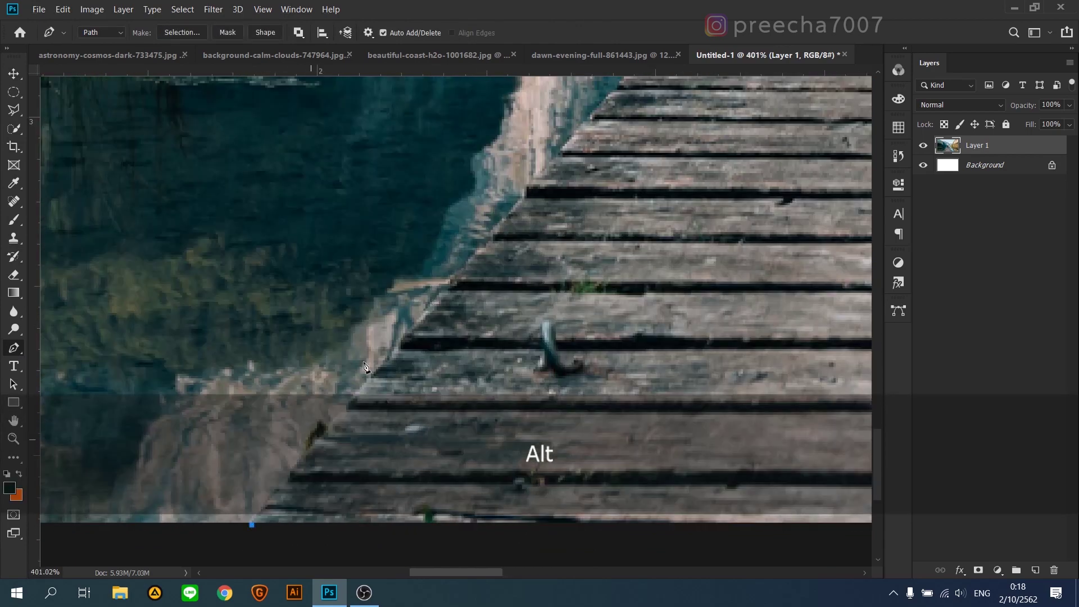
- Continue the path up the pier's left edge and along its far edge to the seated man
{"action": "left_click", "coordinate": [454, 280]}
{"action": "key", "text": "space"}
{"action": "left_click_drag", "start_coordinate": [500, 203], "coordinate": [292, 401]}
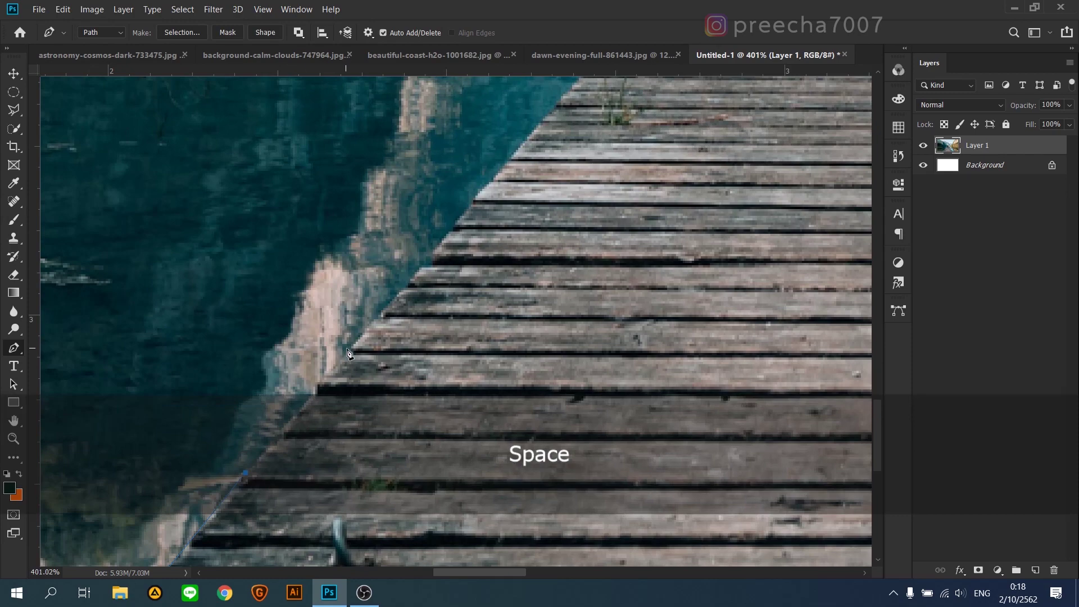
{"action": "key", "text": "space"}
{"action": "left_click_drag", "start_coordinate": [471, 211], "coordinate": [235, 470]}
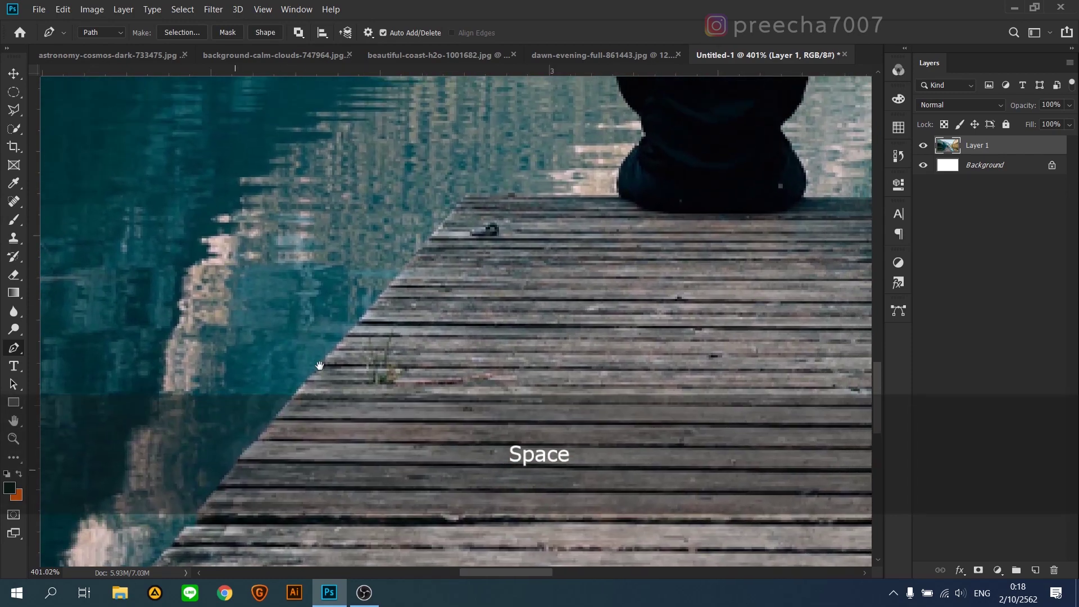
{"action": "scroll", "coordinate": [471, 194], "scroll_direction": "up", "scroll_amount": 3}
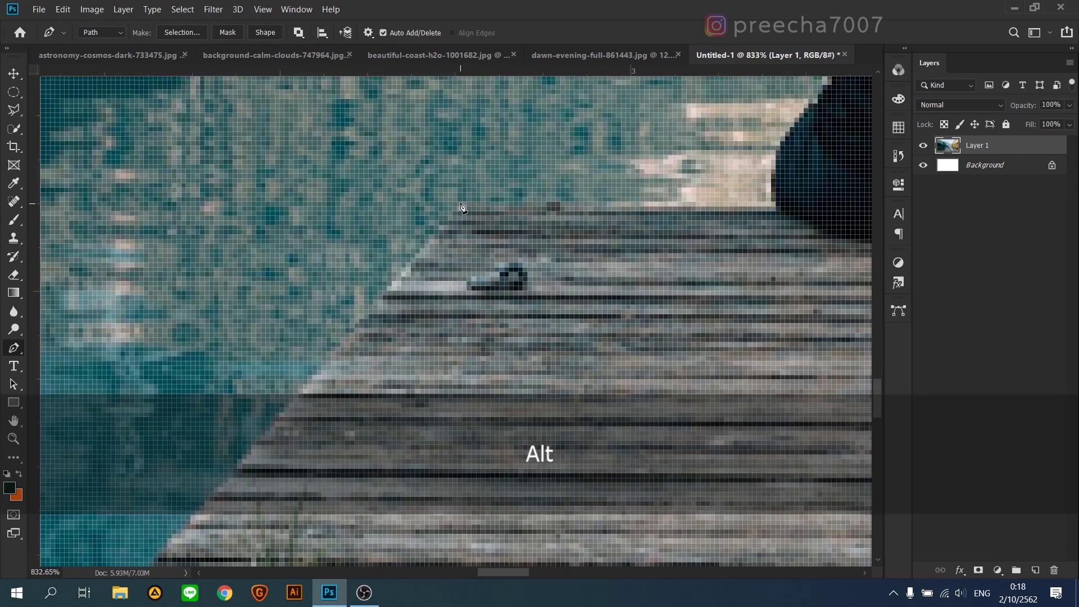
{"action": "left_click", "coordinate": [771, 202]}
{"action": "key", "text": "space"}
{"action": "left_click_drag", "start_coordinate": [727, 201], "coordinate": [332, 429]}
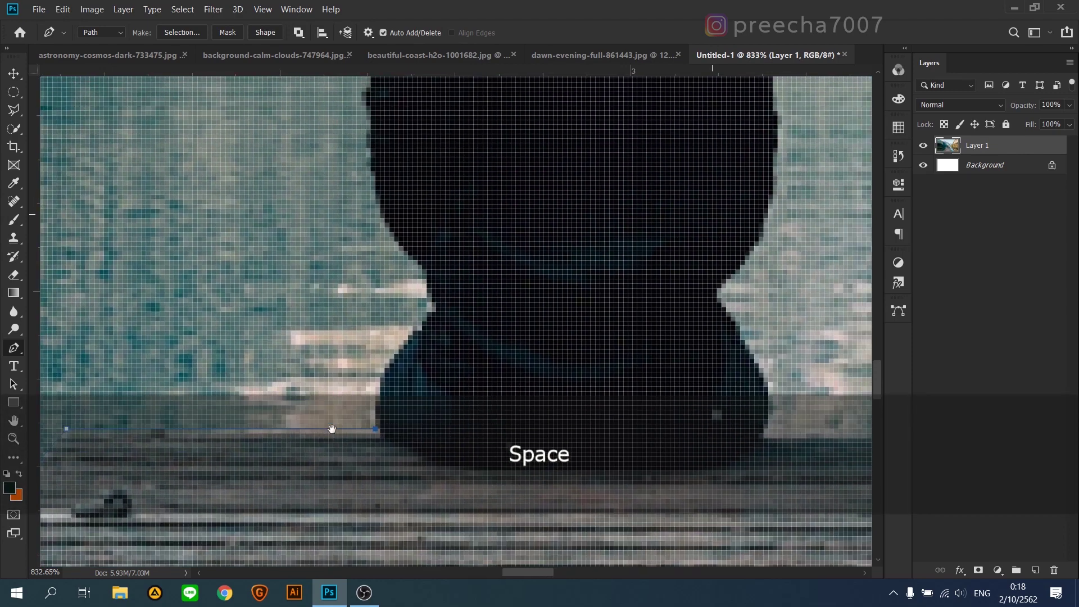
- Trace the path around the man's left hip up to his waist
{"action": "left_click_drag", "start_coordinate": [408, 344], "coordinate": [413, 457]}
{"action": "left_click", "coordinate": [409, 344], "text": "alt"}
{"action": "scroll", "coordinate": [435, 302], "scroll_direction": "down", "scroll_amount": 2}
{"action": "key", "text": "space"}
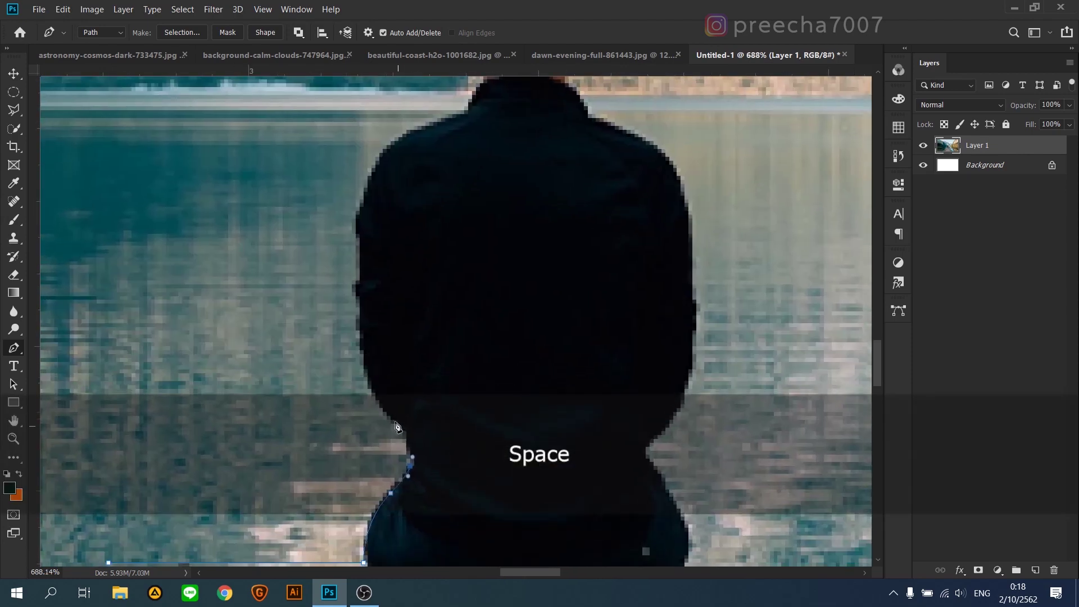
{"action": "left_click_drag", "start_coordinate": [386, 416], "coordinate": [384, 411]}
- Extend the path with curved points up the left arm of the man's jacket to below the shoulder
{"action": "scroll", "coordinate": [406, 445], "scroll_direction": "up", "scroll_amount": 7}
{"action": "key", "text": "space"}
{"action": "left_click_drag", "start_coordinate": [365, 296], "coordinate": [362, 379]}
{"action": "left_click_drag", "start_coordinate": [315, 332], "coordinate": [306, 224]}
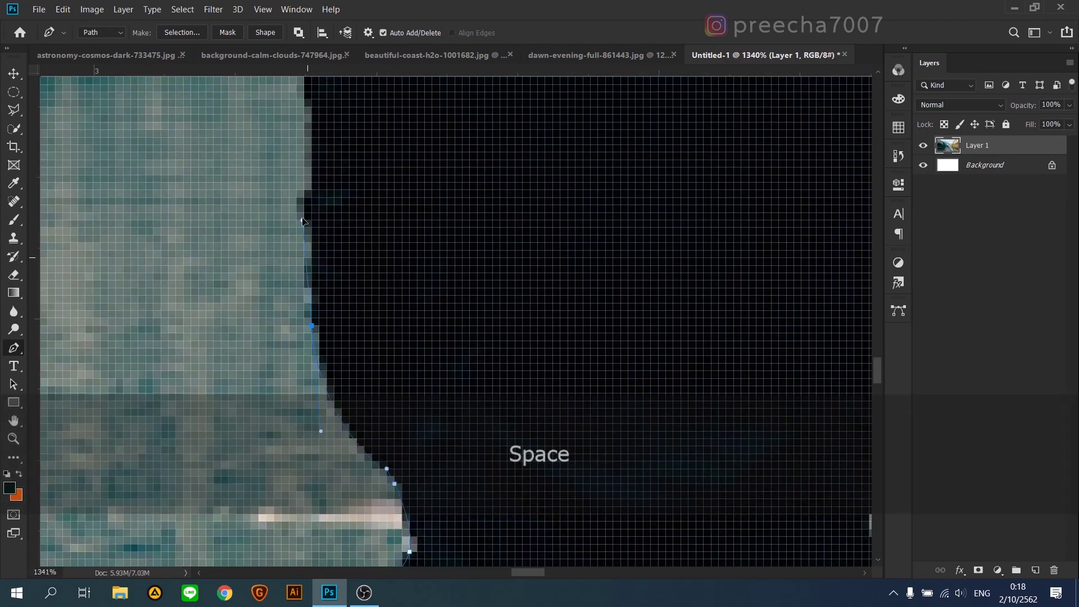
{"action": "key", "text": "space"}
{"action": "left_click_drag", "start_coordinate": [317, 163], "coordinate": [300, 344]}
{"action": "left_click_drag", "start_coordinate": [307, 212], "coordinate": [320, 140]}
{"action": "left_click", "coordinate": [307, 213], "text": "alt"}
- Trace the path over the man's left shoulder and up to the top of his collar
{"action": "key", "text": "space"}
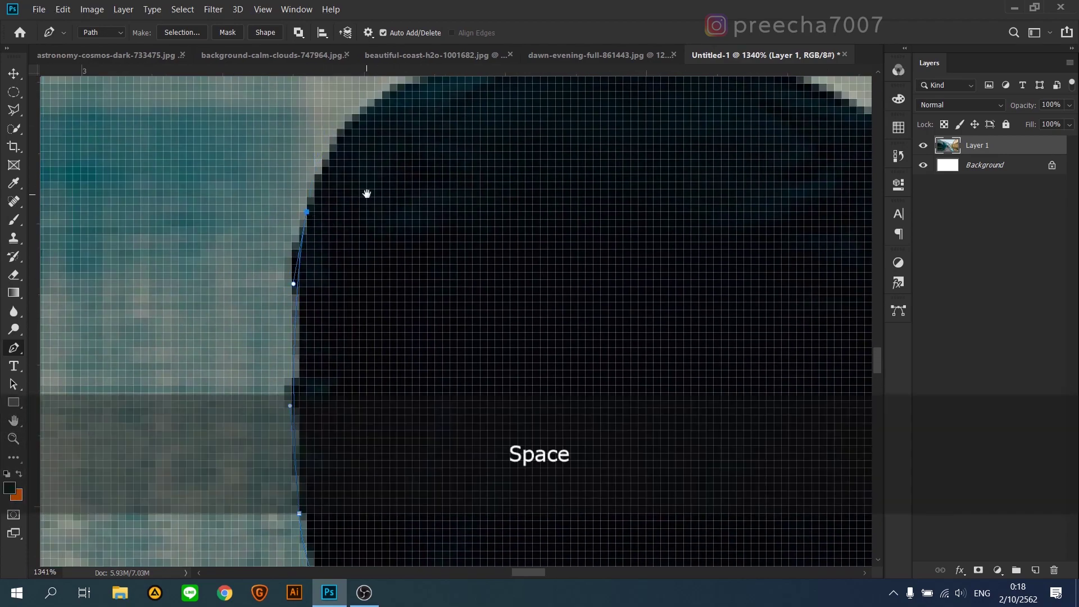
{"action": "left_click_drag", "start_coordinate": [361, 186], "coordinate": [272, 356]}
{"action": "left_click_drag", "start_coordinate": [308, 255], "coordinate": [376, 217]}
{"action": "left_click", "coordinate": [308, 254], "text": "alt"}
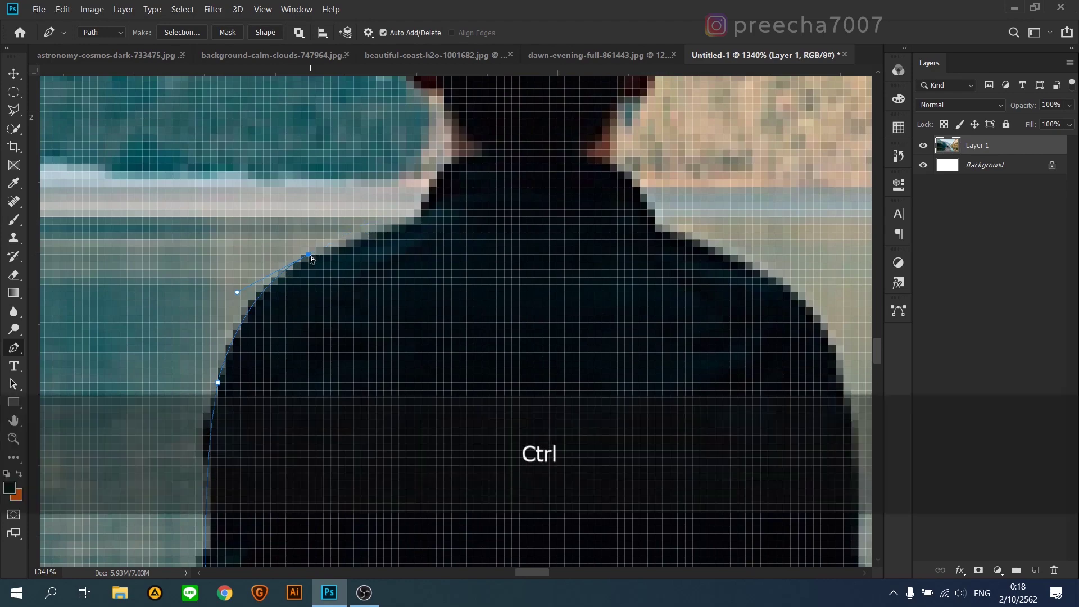
{"action": "key", "text": "ctrl+z"}
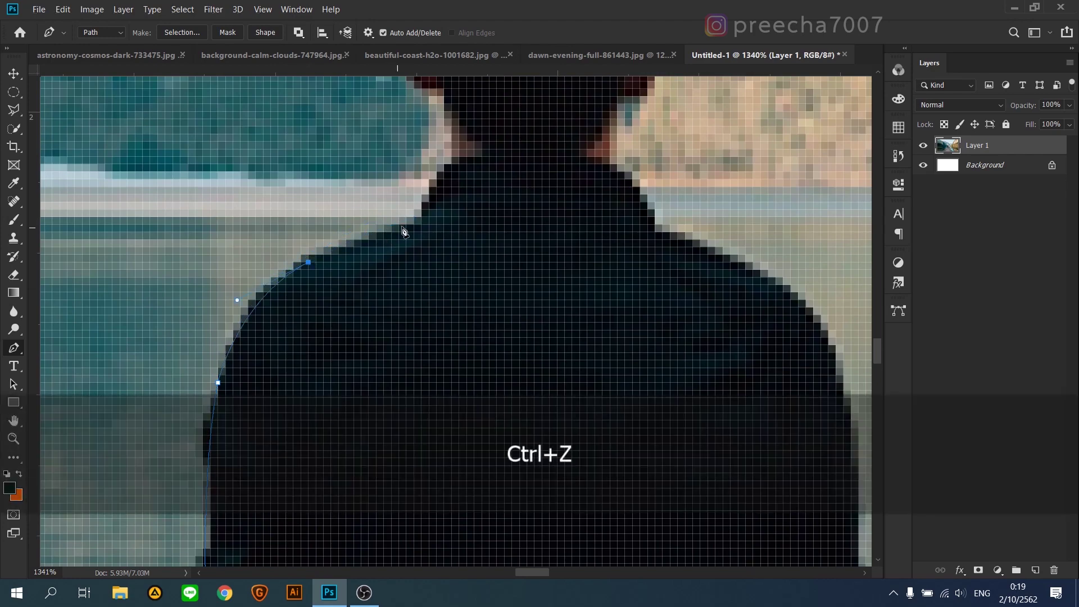
{"action": "left_click", "coordinate": [406, 226], "text": "alt"}
{"action": "scroll", "coordinate": [434, 209], "scroll_direction": "up", "scroll_amount": 7}
{"action": "left_click_drag", "start_coordinate": [439, 225], "coordinate": [371, 312]}
{"action": "left_click", "coordinate": [403, 278]}
{"action": "scroll", "coordinate": [412, 275], "scroll_direction": "down", "scroll_amount": 8}
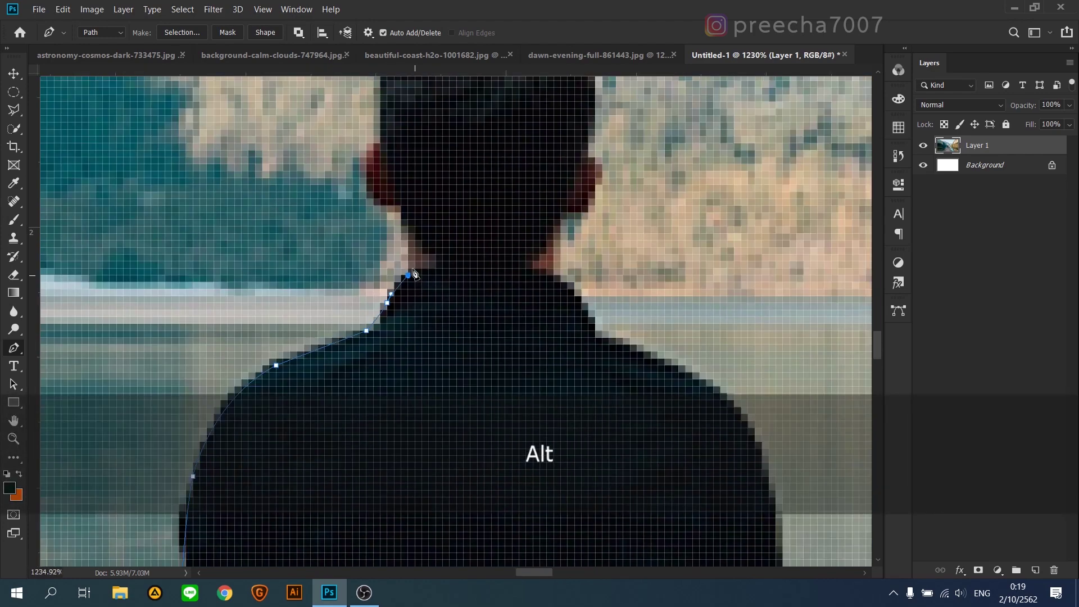
- Continue the path up the left side of the man's neck and around his left ear
{"action": "left_click", "coordinate": [409, 254]}
{"action": "left_click", "coordinate": [401, 220]}
{"action": "left_click", "coordinate": [394, 213]}
{"action": "scroll", "coordinate": [378, 171], "scroll_direction": "up", "scroll_amount": 5}
{"action": "left_click_drag", "start_coordinate": [360, 171], "coordinate": [340, 260]}
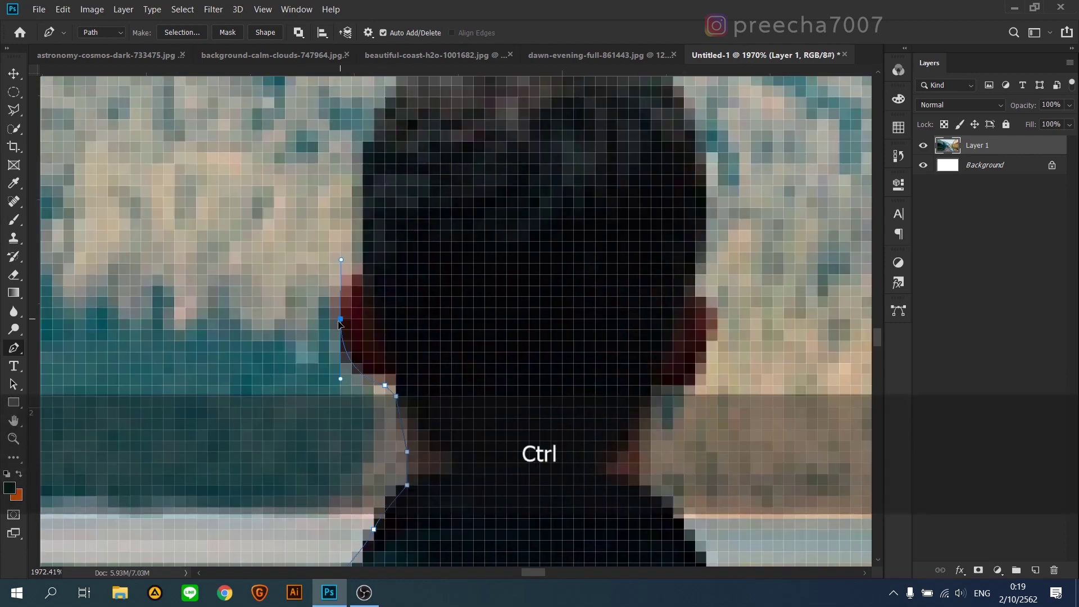
- Curve the path over the top of the man's head and down its right side
{"action": "left_click_drag", "start_coordinate": [362, 153], "coordinate": [279, 362]}
{"action": "left_click_drag", "start_coordinate": [401, 208], "coordinate": [508, 226]}
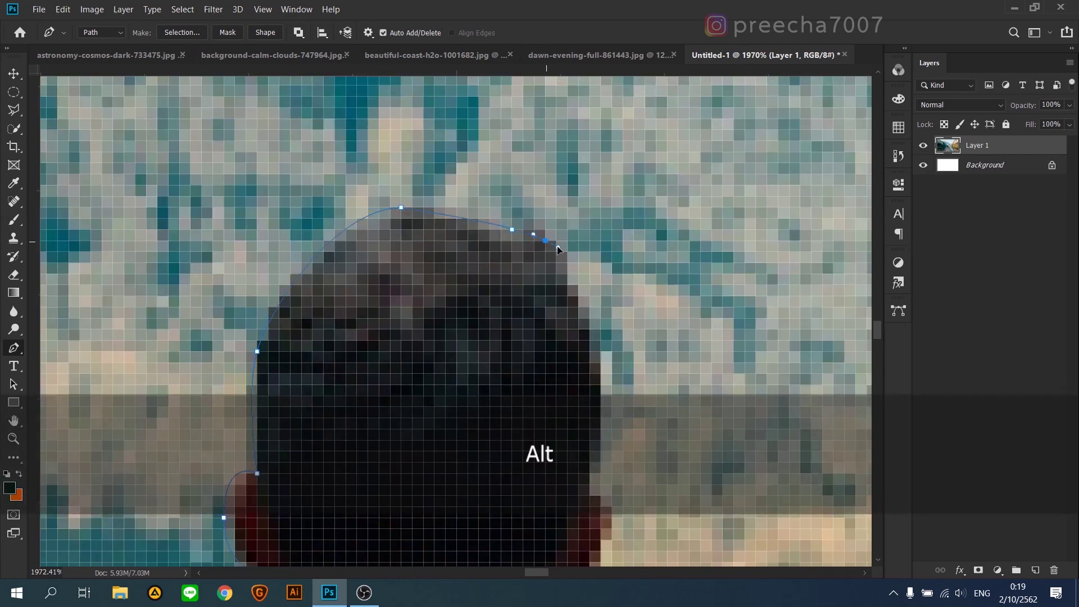
{"action": "left_click_drag", "start_coordinate": [590, 317], "coordinate": [594, 330]}
{"action": "left_click_drag", "start_coordinate": [596, 482], "coordinate": [599, 335]}
- Trace the path around the man's right ear and down his neck to the base of the collar
{"action": "left_click_drag", "start_coordinate": [587, 386], "coordinate": [579, 409]}
{"action": "left_click", "coordinate": [553, 432], "text": "alt"}
{"action": "left_click_drag", "start_coordinate": [532, 443], "coordinate": [533, 435]}
{"action": "scroll", "coordinate": [562, 433], "scroll_direction": "up", "scroll_amount": 1}
{"action": "left_click_drag", "start_coordinate": [568, 444], "coordinate": [540, 250]}
{"action": "left_click", "coordinate": [506, 347]}
{"action": "scroll", "coordinate": [505, 343], "scroll_direction": "down", "scroll_amount": 4}
{"action": "left_click_drag", "start_coordinate": [550, 418], "coordinate": [517, 361]}
{"action": "scroll", "coordinate": [508, 346], "scroll_direction": "up", "scroll_amount": 1}
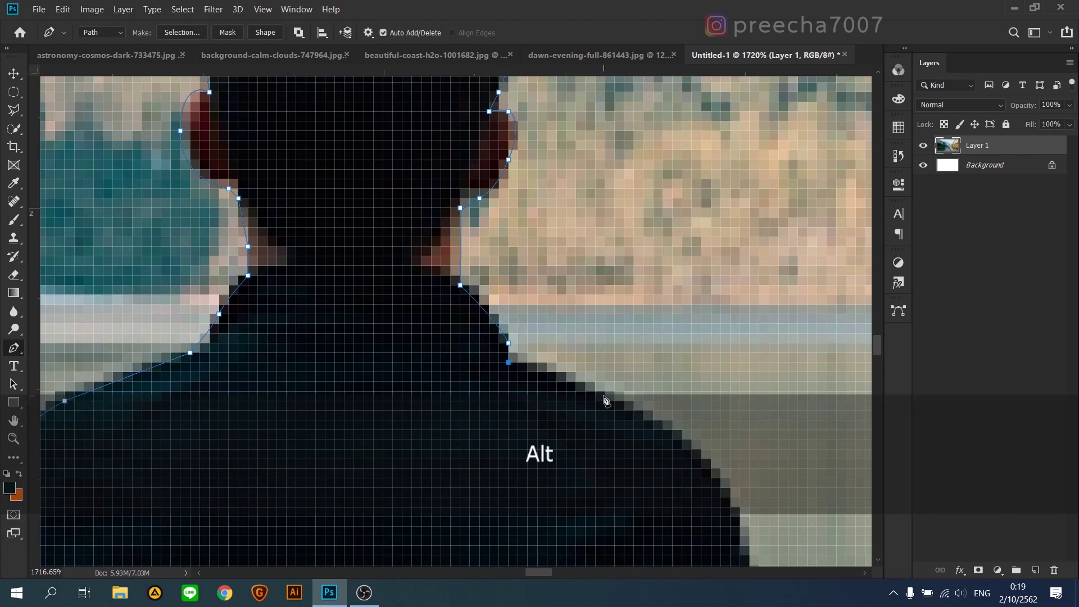
- Continue the path along the man's right shoulder and down the right arm of his jacket
{"action": "left_click", "coordinate": [538, 362]}
{"action": "left_click_drag", "start_coordinate": [701, 459], "coordinate": [573, 195]}
{"action": "scroll", "coordinate": [725, 498], "scroll_direction": "down", "scroll_amount": 1}
{"action": "left_click_drag", "start_coordinate": [621, 381], "coordinate": [618, 431]}
{"action": "scroll", "coordinate": [618, 438], "scroll_direction": "down", "scroll_amount": 3}
{"action": "scroll", "coordinate": [572, 376], "scroll_direction": "up", "scroll_amount": 2}
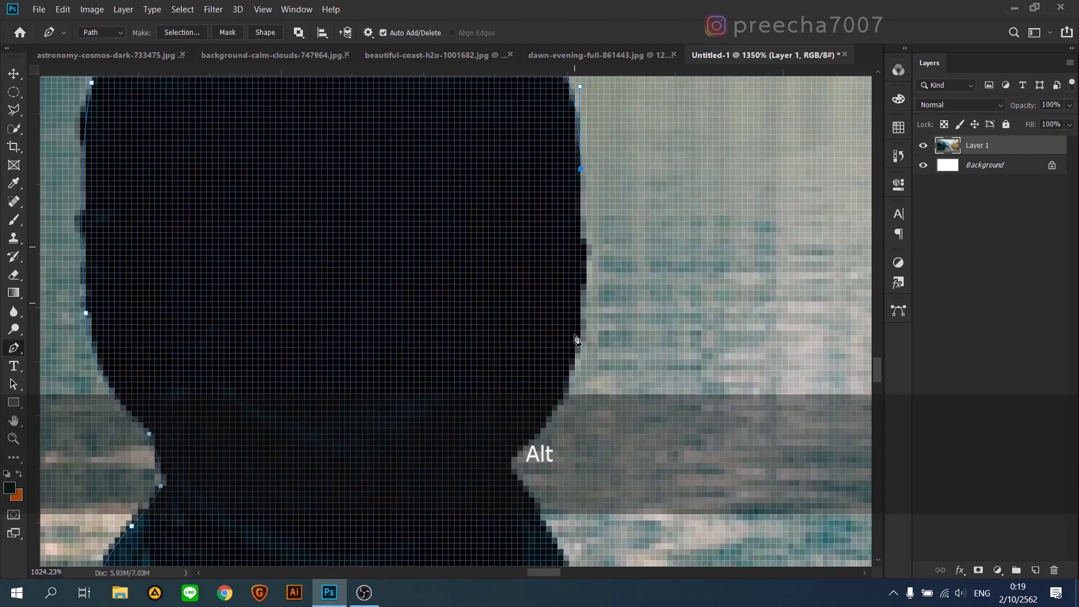
{"action": "left_click", "coordinate": [581, 336], "text": "alt"}
- Trace the path in at the man's right waist and around his hip down to the pier
{"action": "left_click_drag", "start_coordinate": [549, 419], "coordinate": [585, 262]}
{"action": "scroll", "coordinate": [584, 267], "scroll_direction": "up", "scroll_amount": 2}
{"action": "left_click_drag", "start_coordinate": [540, 311], "coordinate": [466, 355]}
{"action": "left_click", "coordinate": [540, 311], "text": "alt"}
{"action": "left_click", "coordinate": [540, 333]}
{"action": "scroll", "coordinate": [542, 332], "scroll_direction": "down", "scroll_amount": 3}
{"action": "scroll", "coordinate": [595, 422], "scroll_direction": "up", "scroll_amount": 2}
{"action": "left_click_drag", "start_coordinate": [595, 422], "coordinate": [565, 310]}
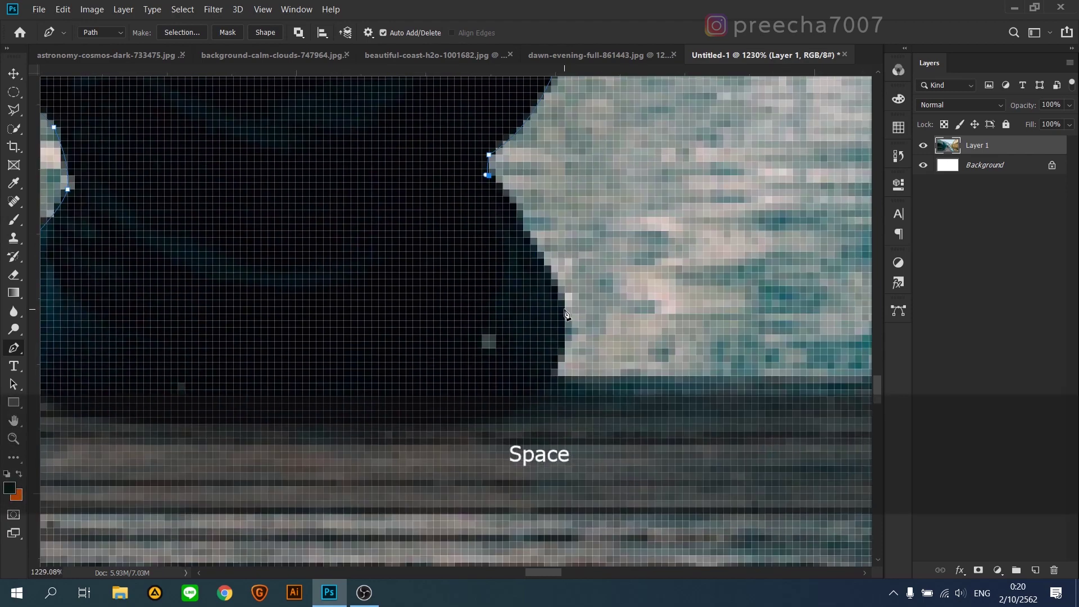
{"action": "left_click", "coordinate": [551, 376], "text": "alt"}
- Extend the path along the pier's far edge to its upper-right corner
{"action": "scroll", "coordinate": [553, 378], "scroll_direction": "down", "scroll_amount": 4}
{"action": "left_click_drag", "start_coordinate": [790, 380], "coordinate": [539, 347]}
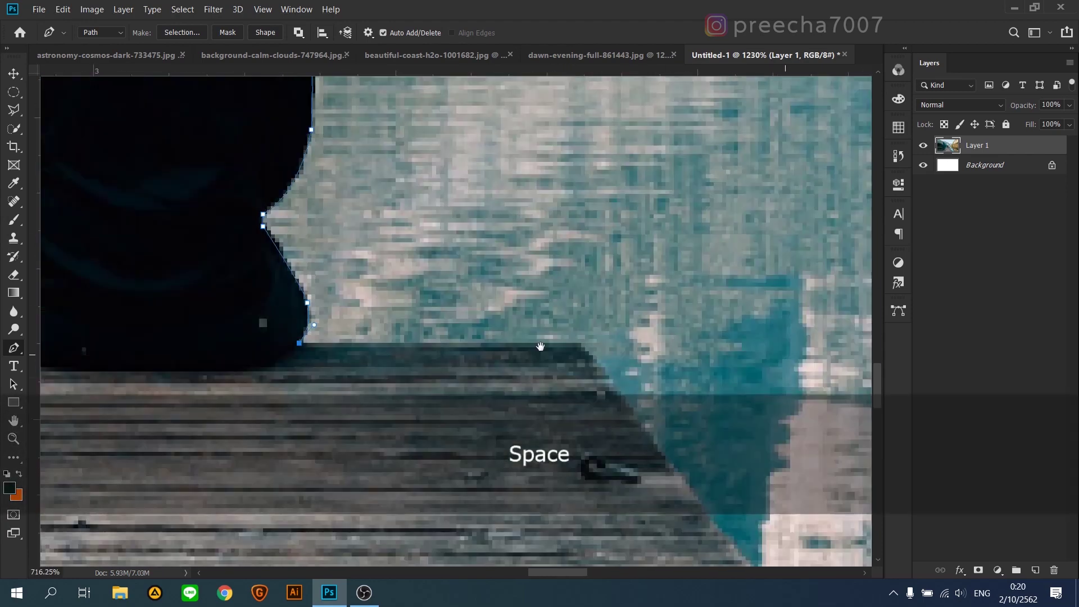
{"action": "scroll", "coordinate": [544, 349], "scroll_direction": "up", "scroll_amount": 2}
{"action": "left_click", "coordinate": [588, 344]}
- Trace the path down the pier's right edge and around the broken plank end near the metal ring
{"action": "scroll", "coordinate": [590, 349], "scroll_direction": "down", "scroll_amount": 3}
{"action": "left_click_drag", "start_coordinate": [626, 373], "coordinate": [523, 228]}
{"action": "scroll", "coordinate": [523, 227], "scroll_direction": "down", "scroll_amount": 2}
{"action": "left_click_drag", "start_coordinate": [625, 467], "coordinate": [394, 424]}
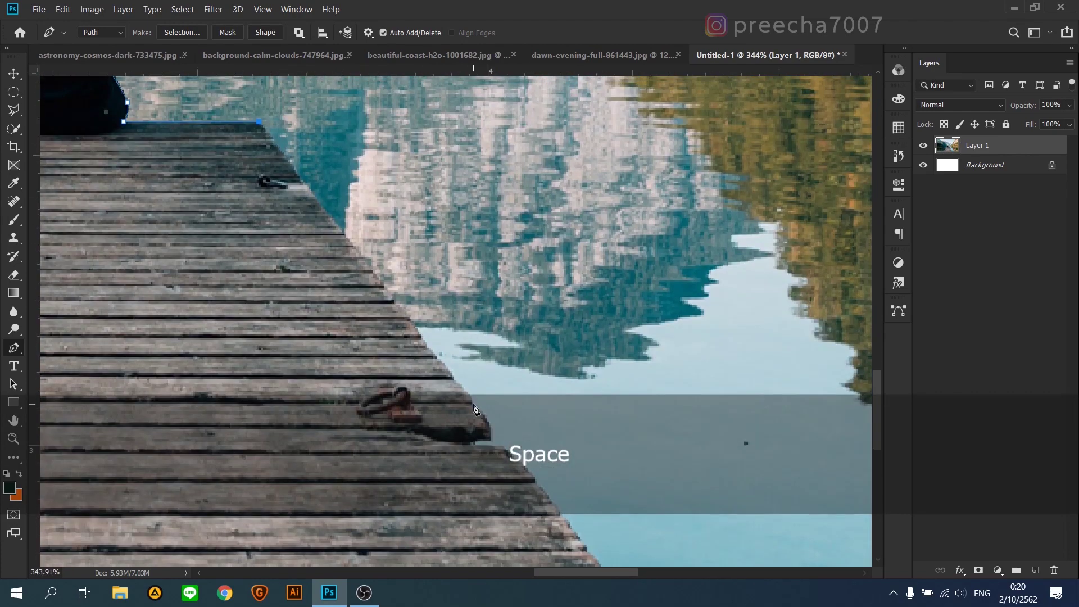
{"action": "left_click", "coordinate": [474, 404]}
{"action": "left_click_drag", "start_coordinate": [489, 435], "coordinate": [482, 437]}
{"action": "left_click", "coordinate": [489, 435], "text": "alt"}
{"action": "left_click", "coordinate": [476, 440]}
{"action": "left_click", "coordinate": [474, 444]}
{"action": "left_click", "coordinate": [504, 448]}
{"action": "key", "text": "ctrl+z"}
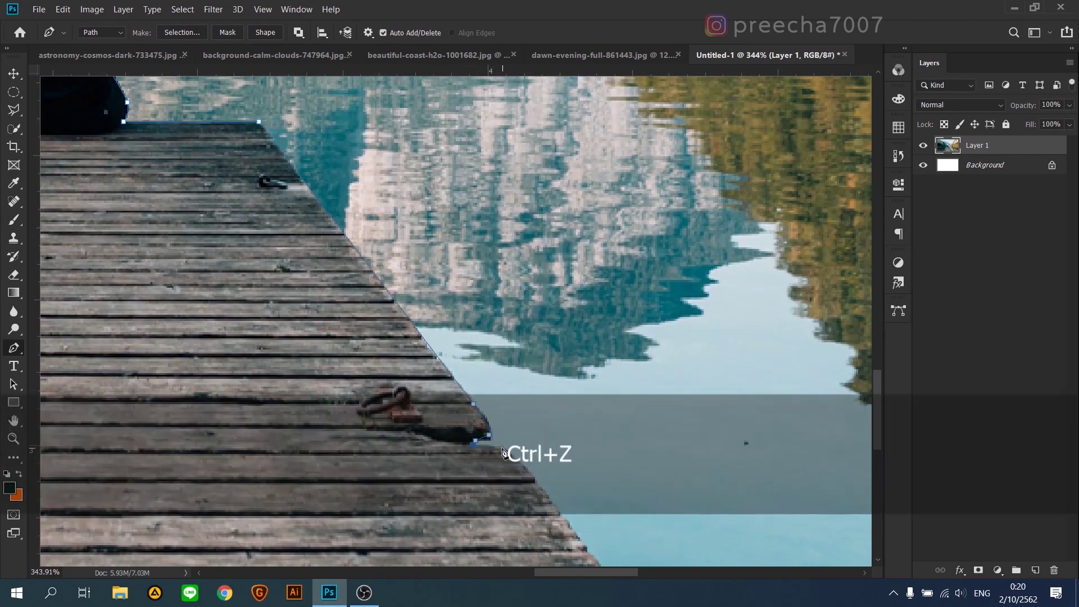
{"action": "left_click", "coordinate": [503, 446]}
- Bring the path down to the pier's lower-right corner and close it at the starting point
{"action": "scroll", "coordinate": [506, 450], "scroll_direction": "down", "scroll_amount": 3}
{"action": "left_click_drag", "start_coordinate": [564, 468], "coordinate": [503, 344]}
{"action": "scroll", "coordinate": [508, 377], "scroll_direction": "down", "scroll_amount": 3}
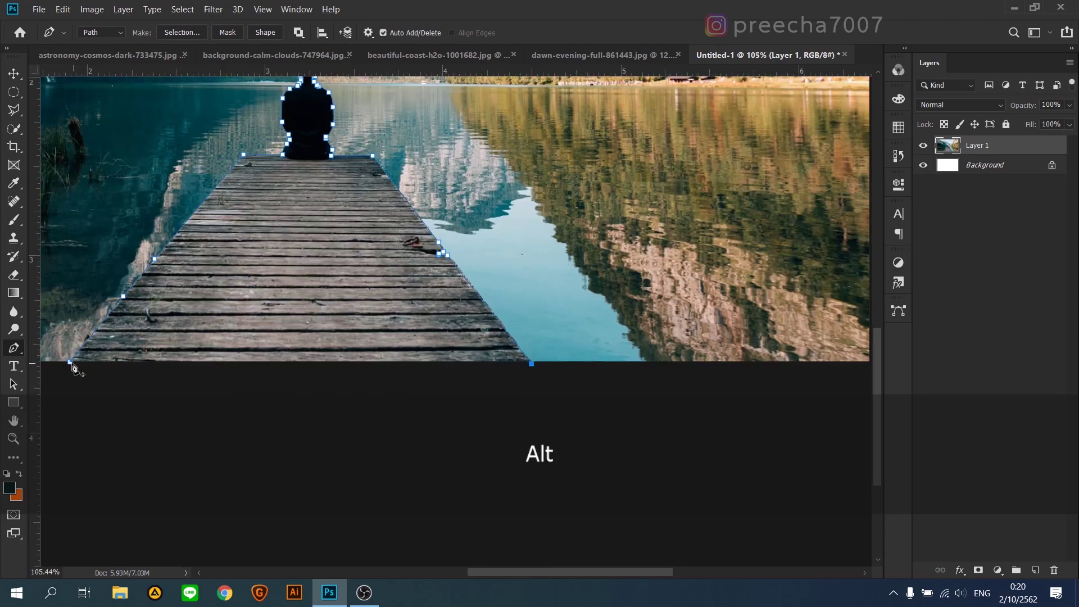
{"action": "left_click", "coordinate": [70, 364]}
{"action": "scroll", "coordinate": [360, 248], "scroll_direction": "up", "scroll_amount": 3}
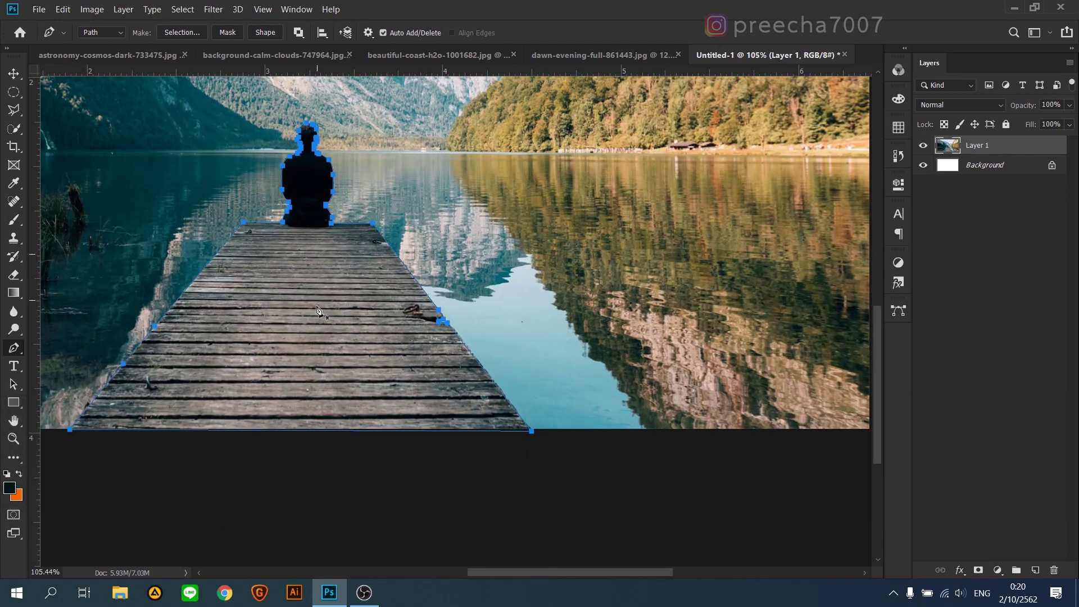
- Convert the closed path around the seated man and pier into a selection
{"action": "right_click", "coordinate": [307, 253]}
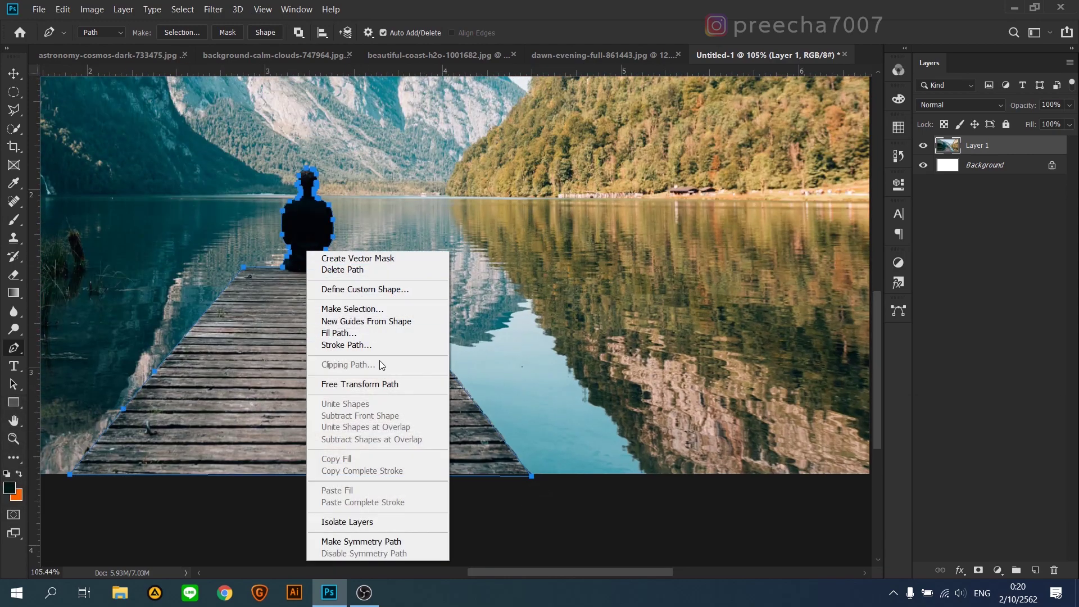
{"action": "left_click", "coordinate": [353, 308]}
{"action": "left_click", "coordinate": [612, 149]}
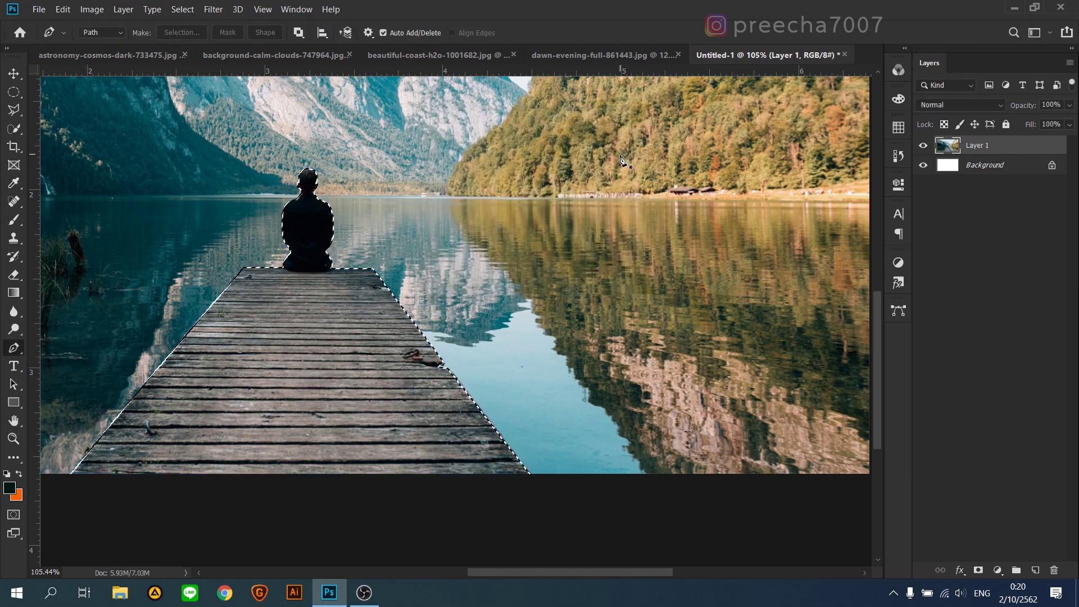
- Refine the selection edge in Select and Mask with Smooth 2, Feather 1 px and Shift Edge -18%
{"action": "key", "text": "ctrl+alt+r"}
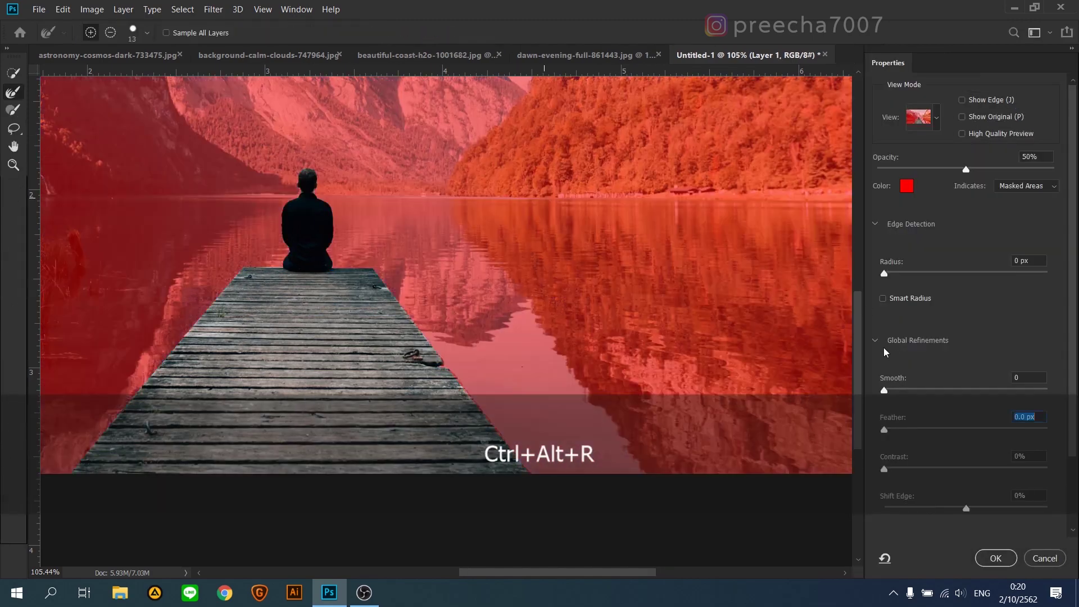
{"action": "left_click_drag", "start_coordinate": [884, 391], "coordinate": [887, 391]}
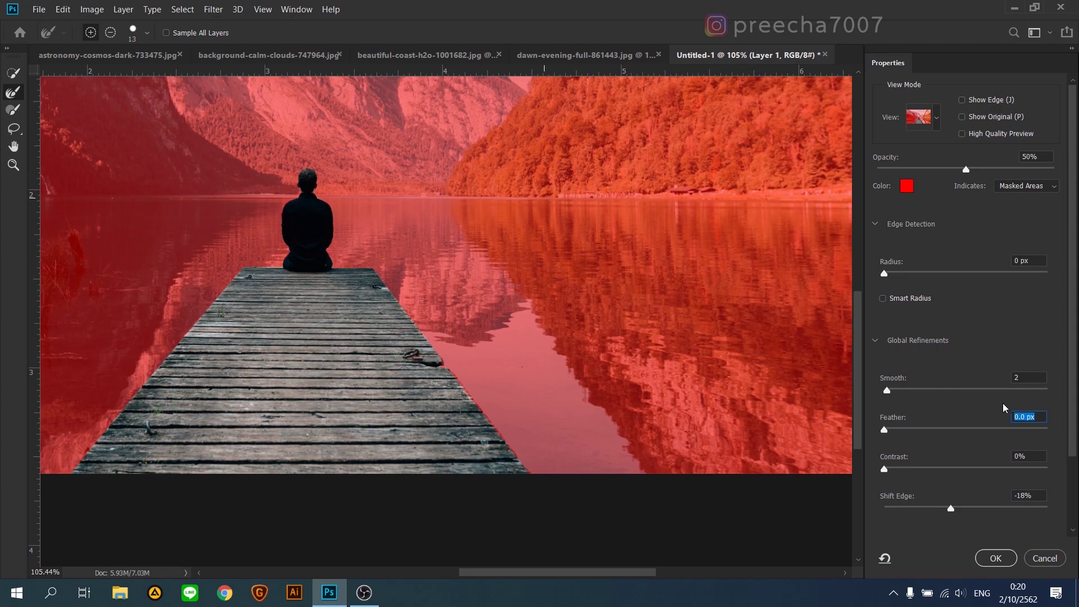
{"action": "type", "text": "1"}
{"action": "left_click", "coordinate": [985, 557]}
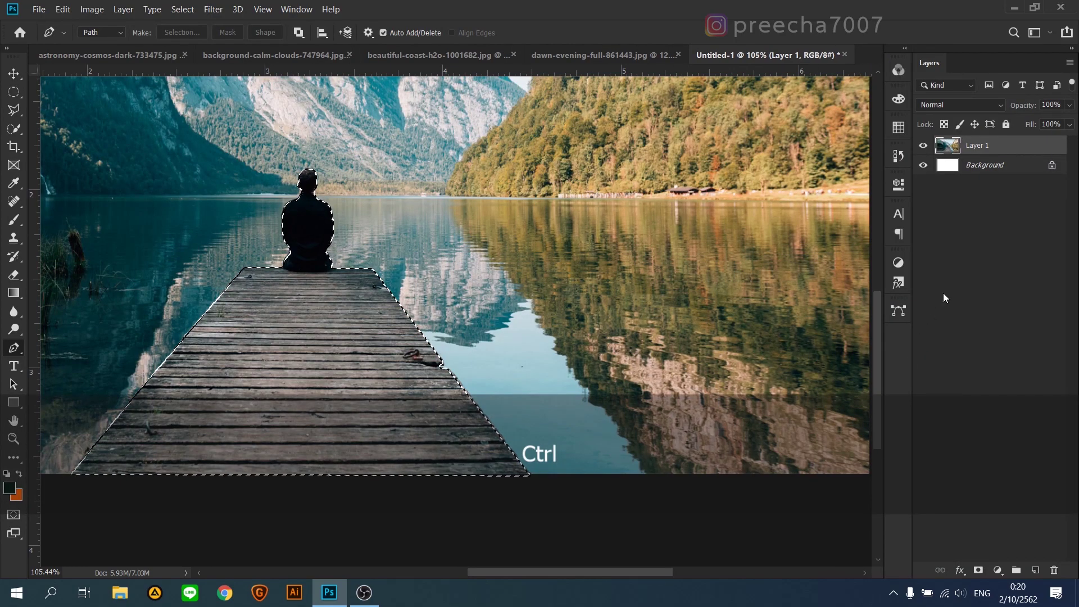
{"action": "key", "text": "v"}
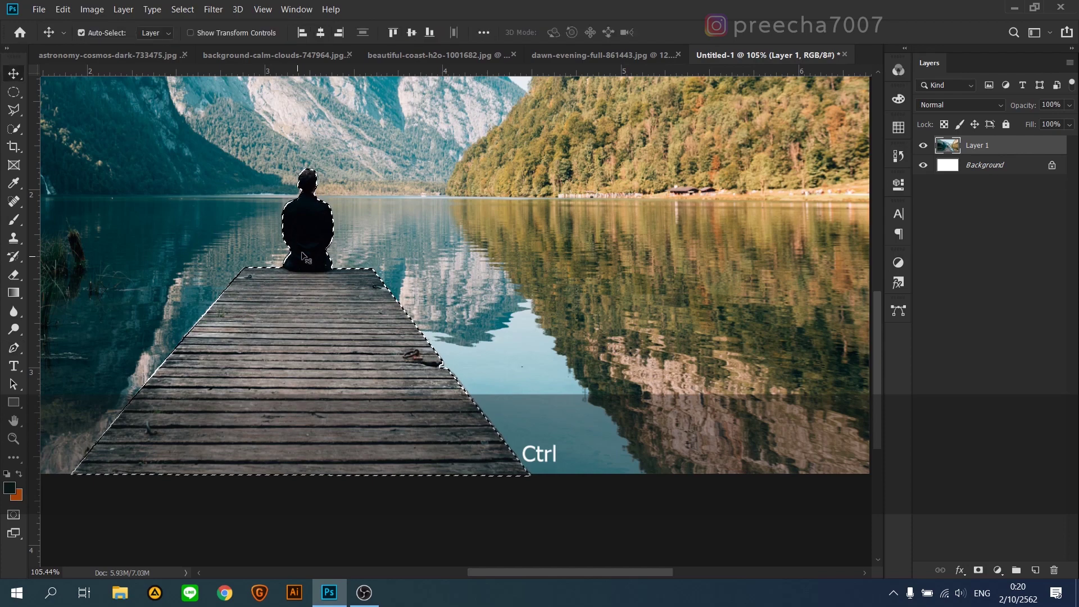
{"action": "mouse_move", "coordinate": [303, 223]}
{"action": "left_mouse_down"}
{"action": "mouse_move", "coordinate": [269, 207]}
{"action": "mouse_move", "coordinate": [306, 193]}
{"action": "mouse_move", "coordinate": [314, 220]}
{"action": "left_mouse_up"}
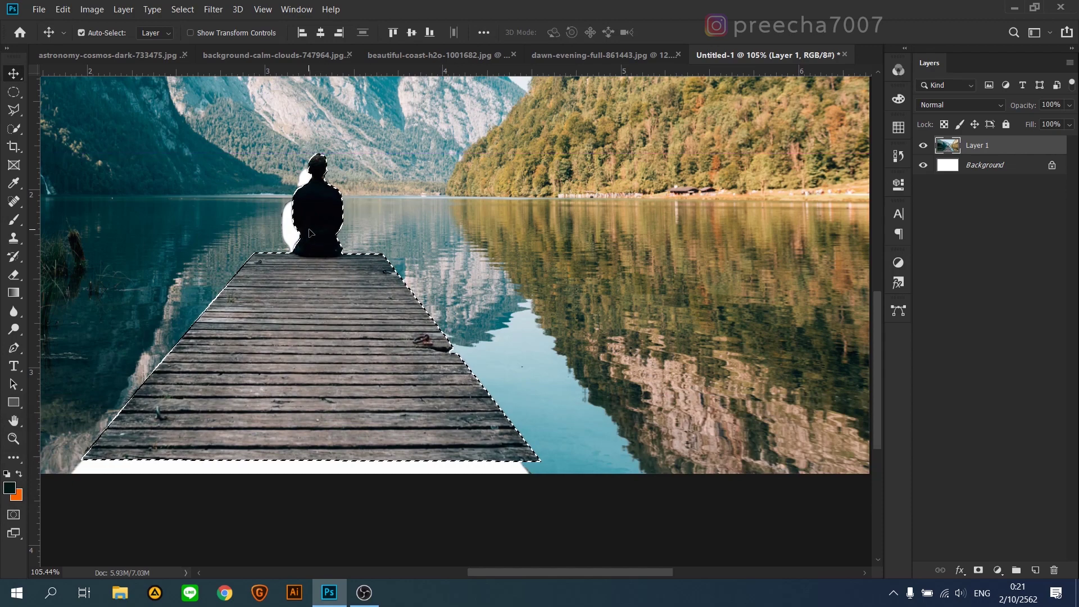
{"action": "key", "text": "ctrl+z"}
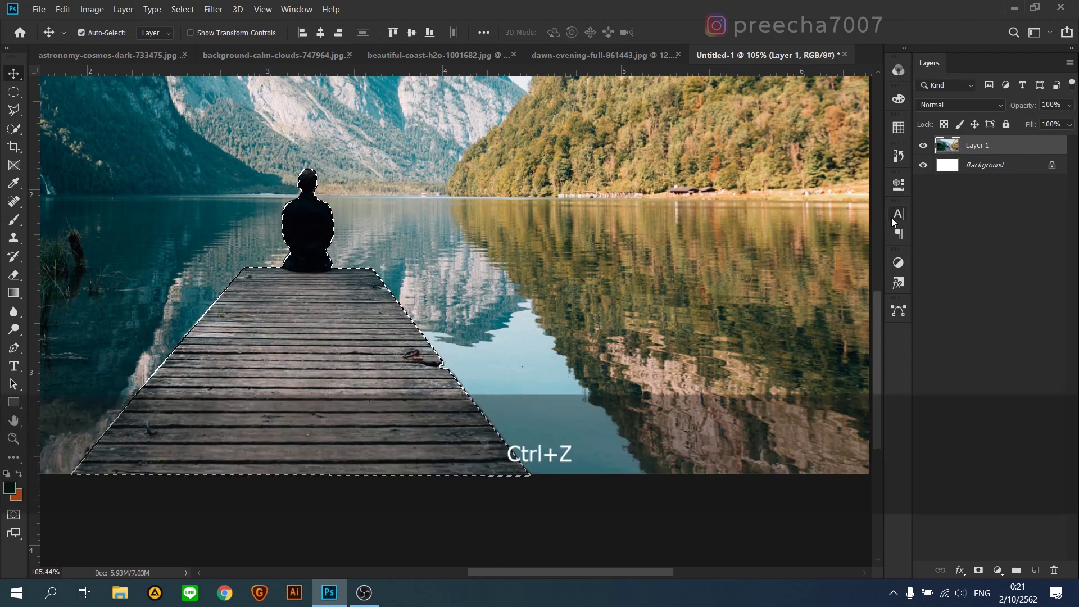
- Copy the selected man and pier onto a new layer and delete the original lake photo layer
{"action": "key", "text": "ctrl+j"}
{"action": "left_click", "coordinate": [985, 166]}
{"action": "key", "text": "Delete"}
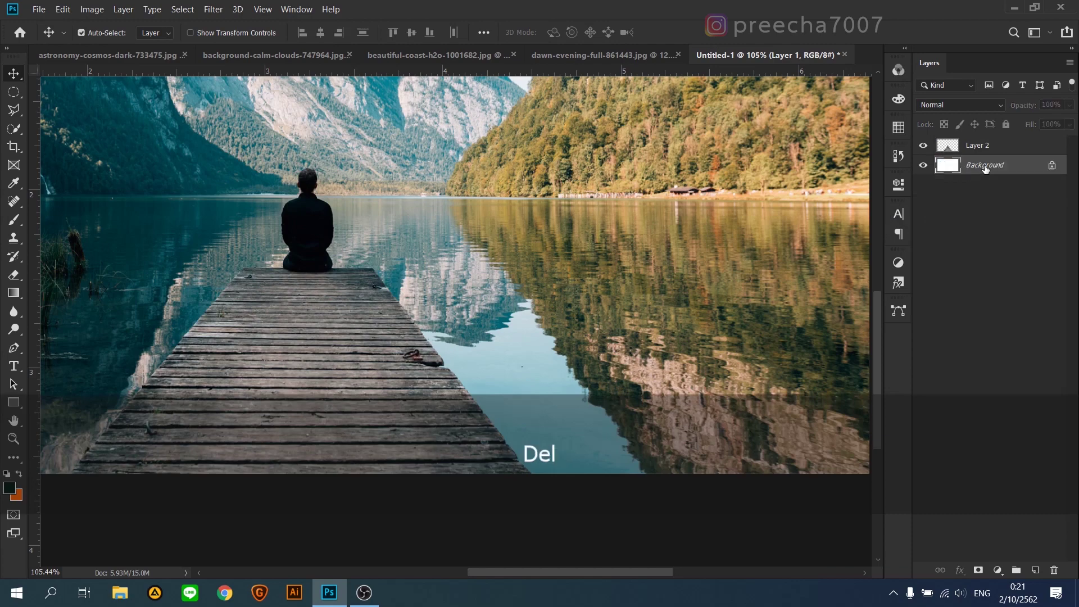
{"action": "scroll", "coordinate": [360, 360], "scroll_direction": "down", "scroll_amount": 3}
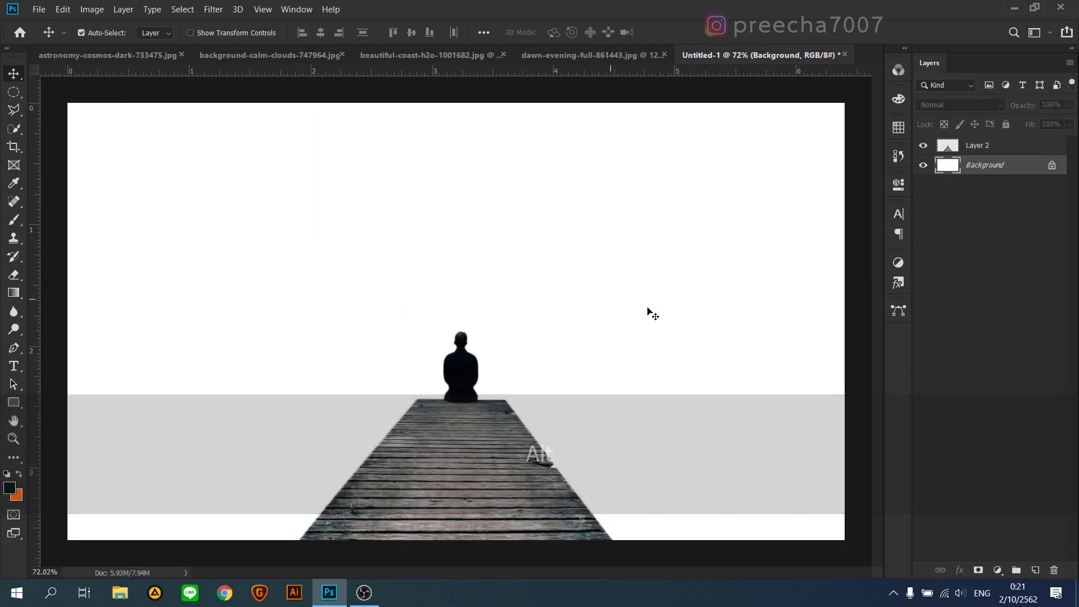
{"action": "left_click", "coordinate": [484, 495]}
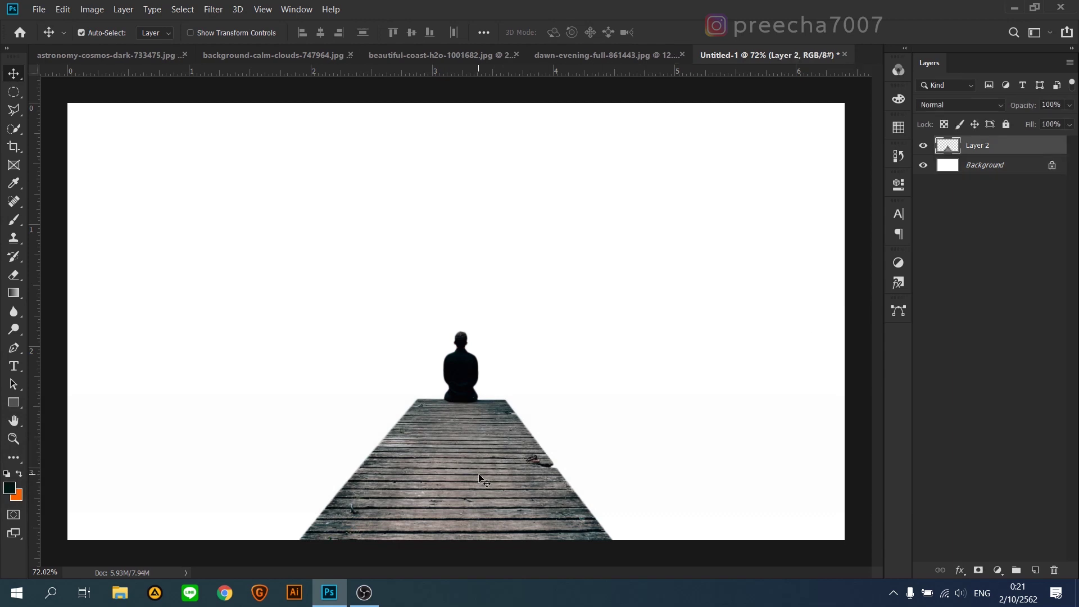
{"action": "key", "text": "ctrl+a"}
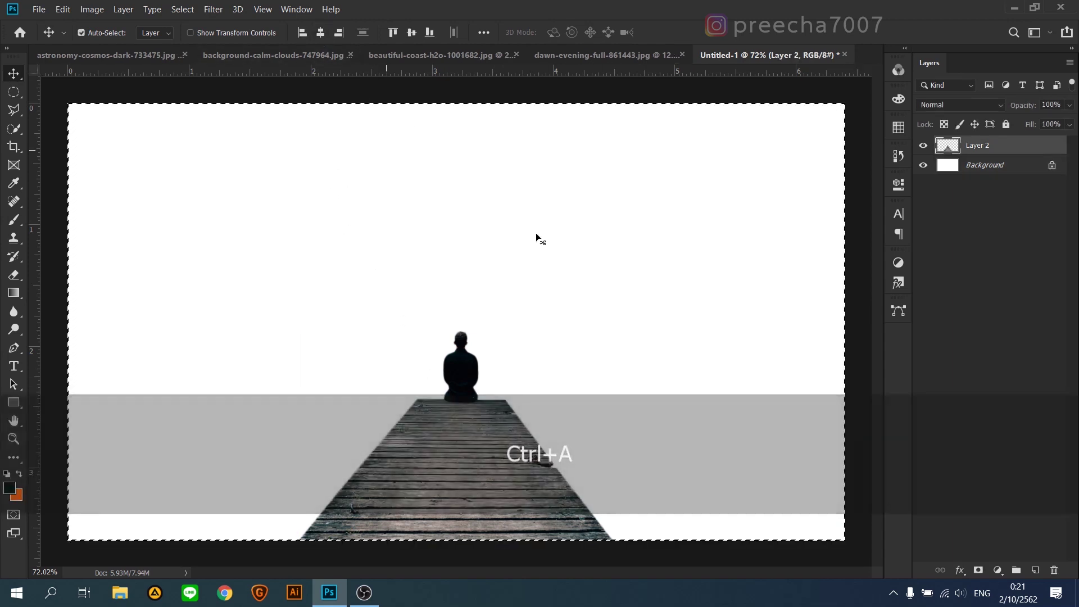
{"action": "key", "text": "ctrl+d"}
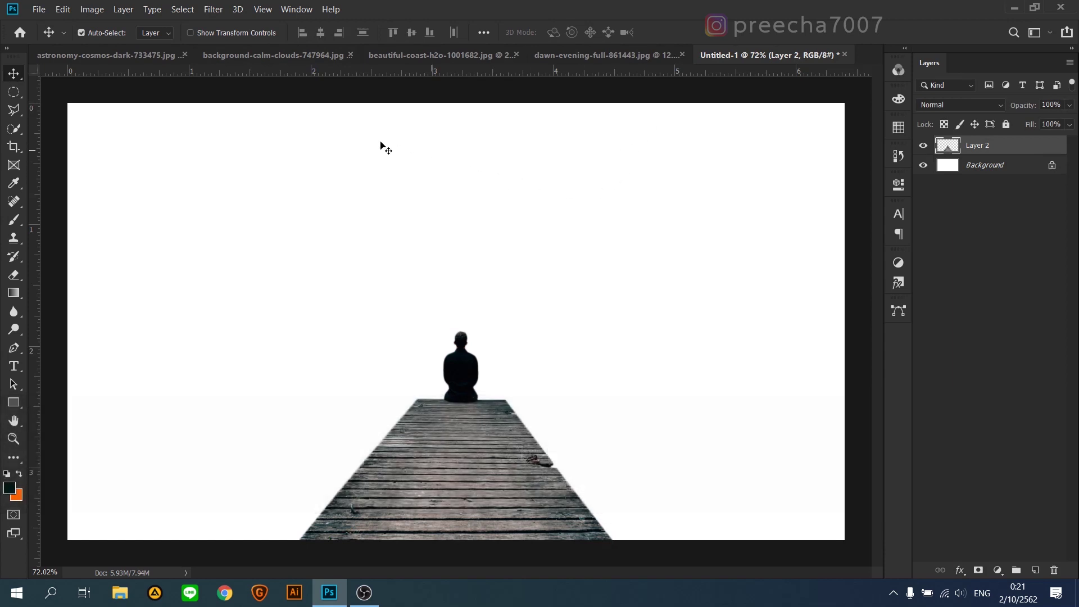
- Bring the sea photo from beautiful-coast-h2o-1001682.jpg into the composite and place its layer beneath the man and pier layer
{"action": "left_click", "coordinate": [395, 54]}
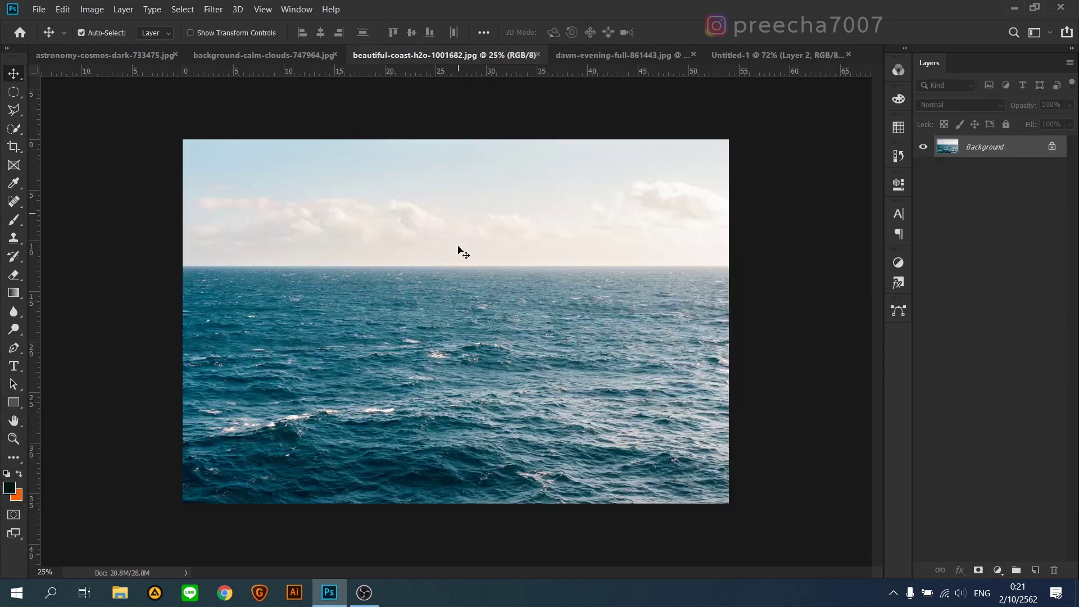
{"action": "left_click", "coordinate": [470, 283]}
{"action": "left_click", "coordinate": [547, 267]}
{"action": "left_click_drag", "start_coordinate": [546, 270], "coordinate": [407, 413]}
{"action": "scroll", "coordinate": [498, 364], "scroll_direction": "down", "scroll_amount": 3}
{"action": "left_click_drag", "start_coordinate": [497, 338], "coordinate": [517, 373]}
{"action": "left_click_drag", "start_coordinate": [978, 146], "coordinate": [978, 173]}
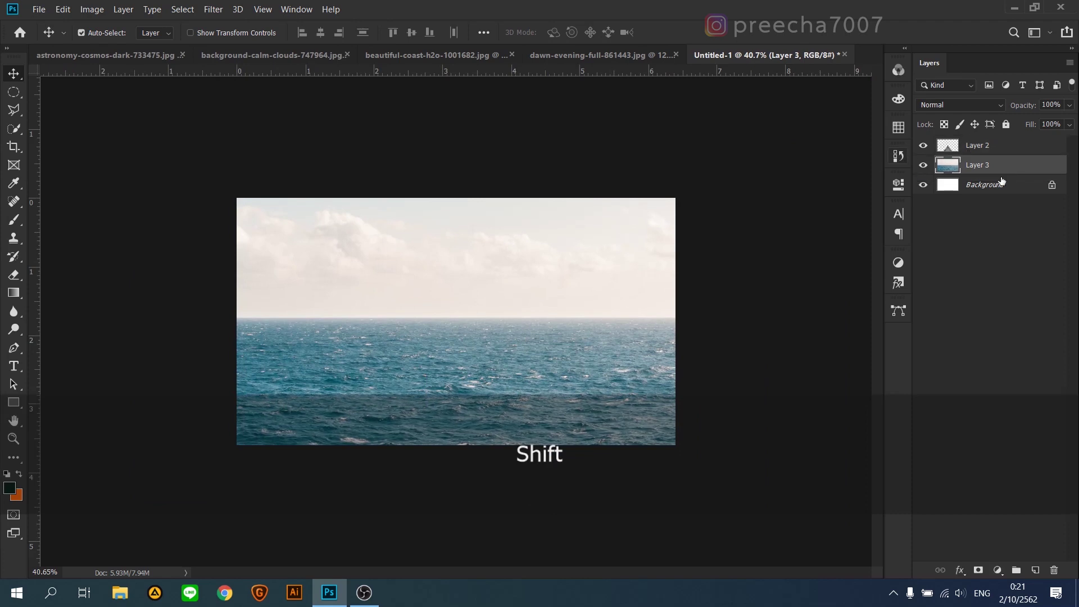
- Reposition the sea layer so its horizon runs behind the seated man
{"action": "left_click_drag", "start_coordinate": [609, 389], "coordinate": [565, 386]}
{"action": "scroll", "coordinate": [502, 442], "scroll_direction": "up", "scroll_amount": 3}
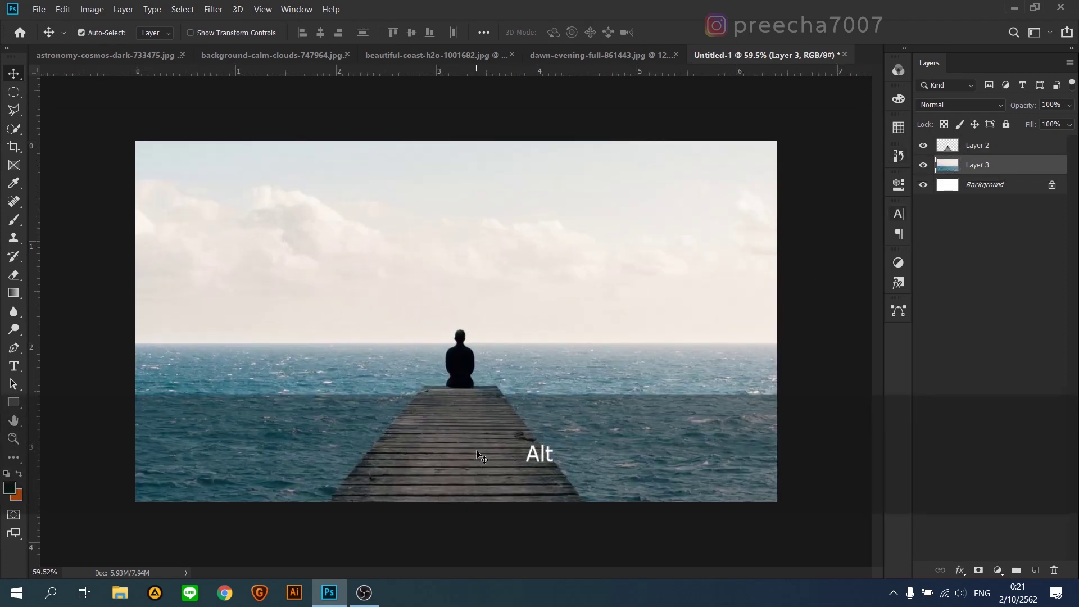
{"action": "left_click_drag", "start_coordinate": [517, 70], "coordinate": [555, 52]}
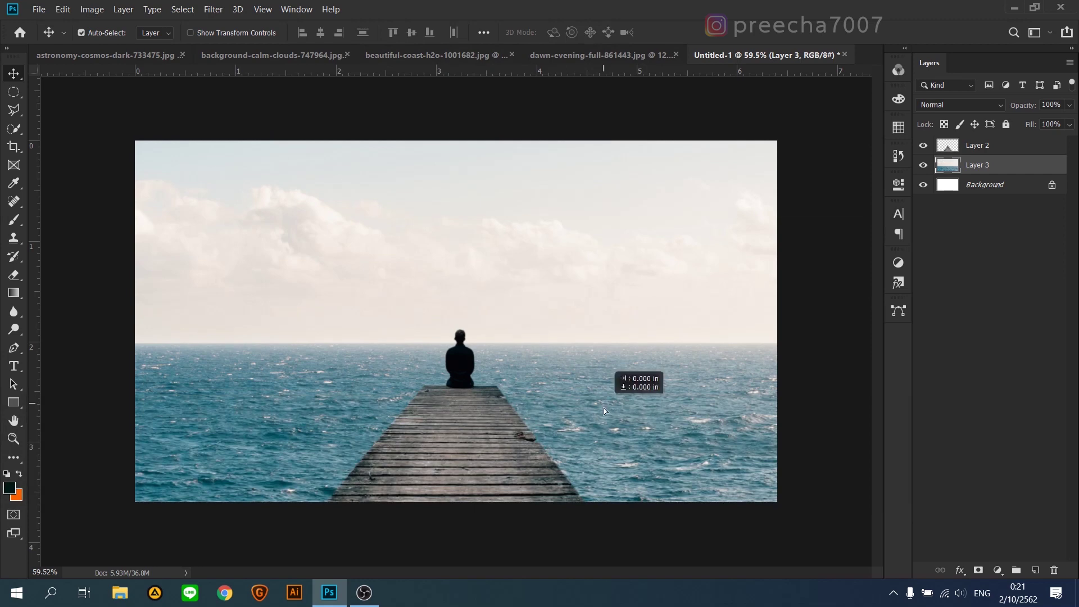
{"action": "left_click_drag", "start_coordinate": [603, 408], "coordinate": [606, 409]}
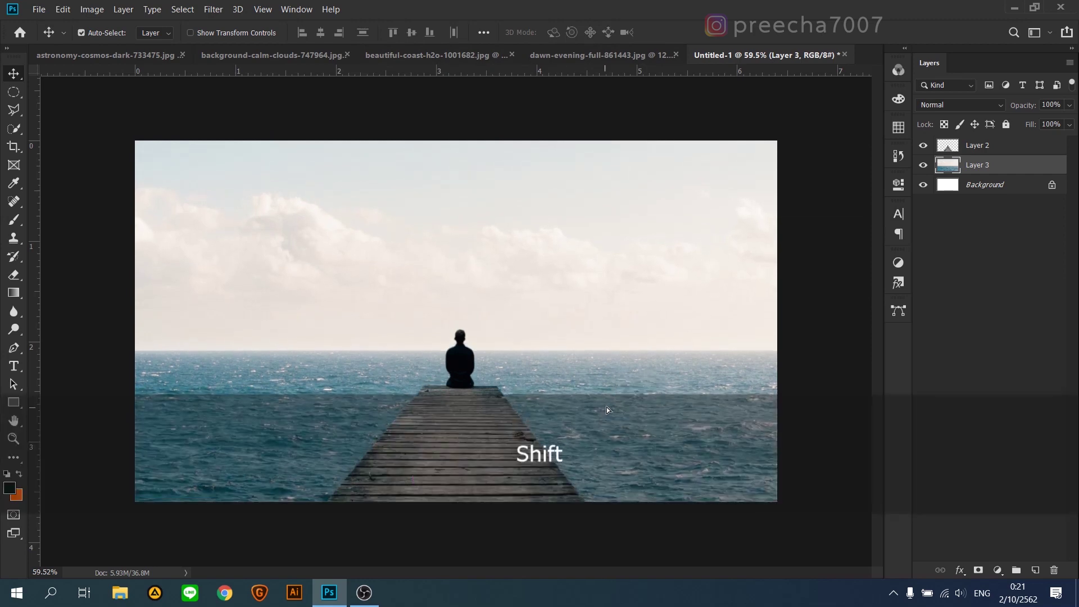
- Scale the sea layer down proportionally to about 56% and centre it horizontally on the canvas
{"action": "key", "text": "ctrl+t"}
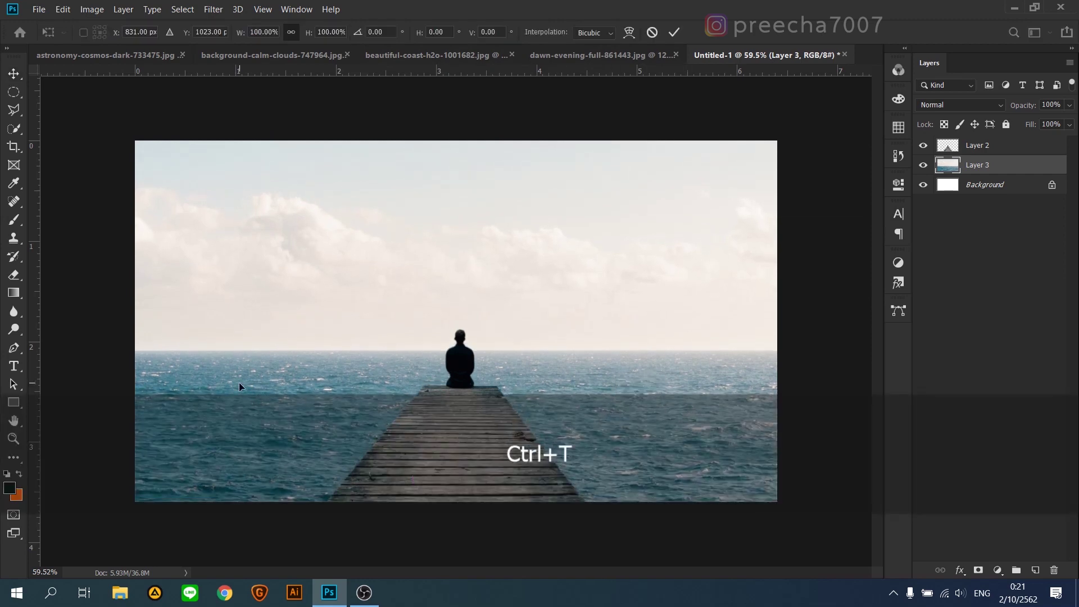
{"action": "left_click_drag", "start_coordinate": [240, 387], "coordinate": [575, 381]}
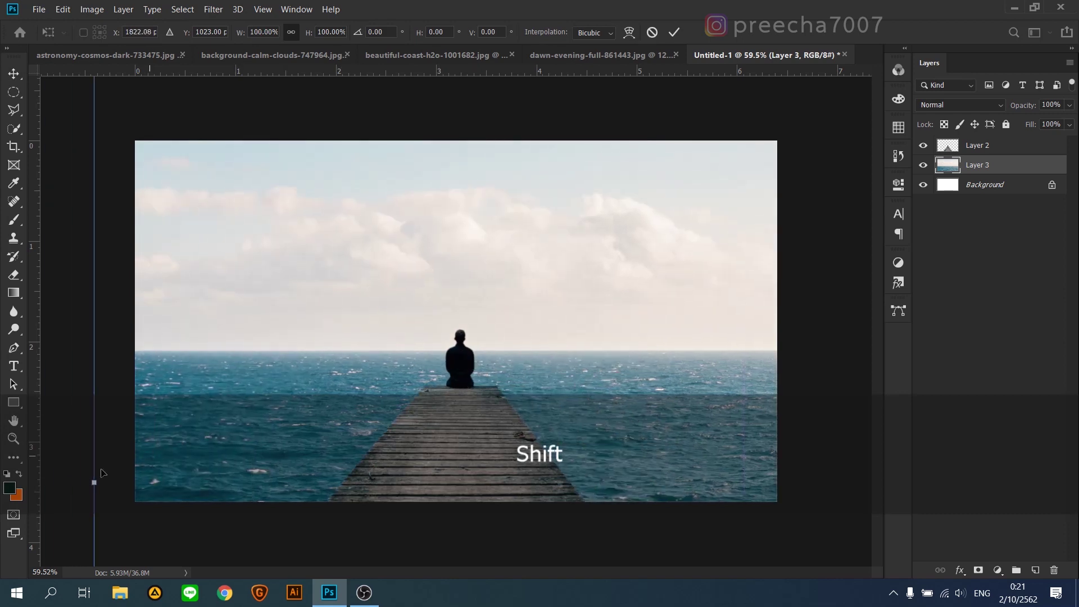
{"action": "left_click_drag", "start_coordinate": [94, 482], "coordinate": [538, 482]}
{"action": "left_click_drag", "start_coordinate": [716, 452], "coordinate": [280, 420]}
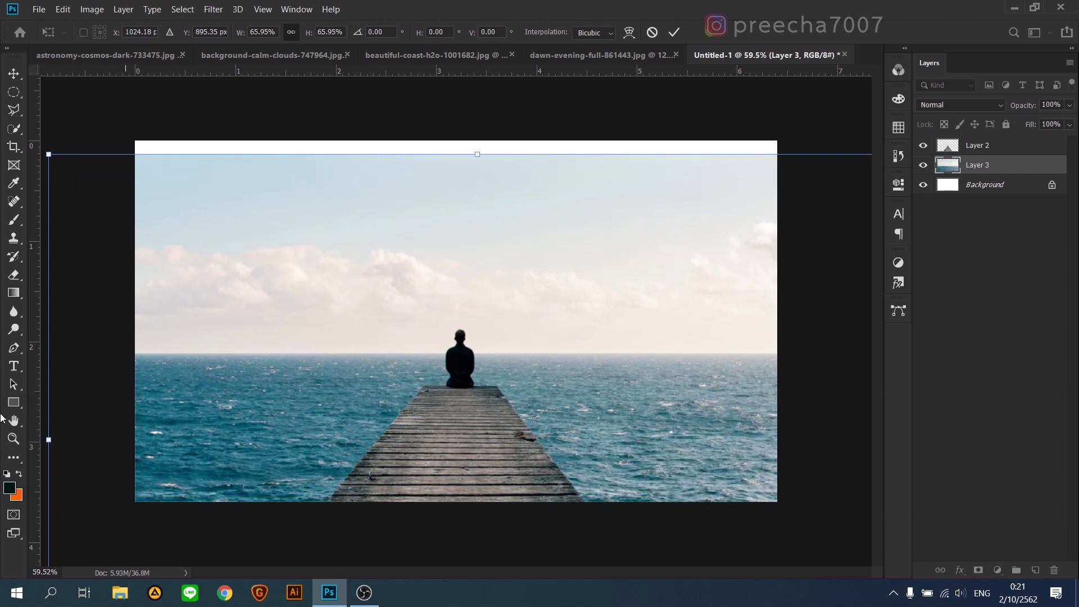
{"action": "left_click_drag", "start_coordinate": [50, 438], "coordinate": [198, 429]}
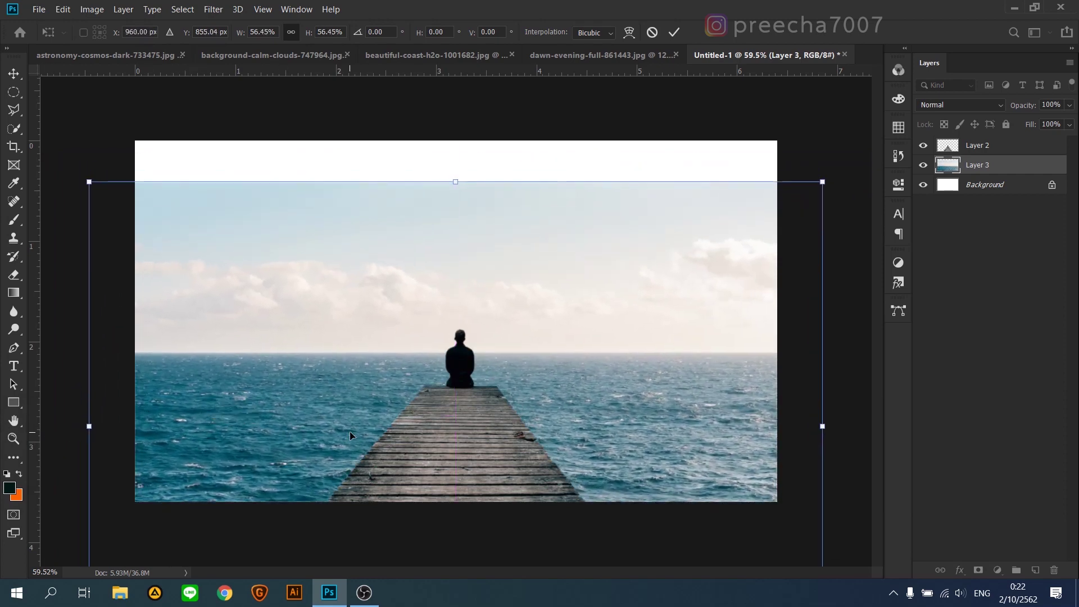
{"action": "key", "text": "Return"}
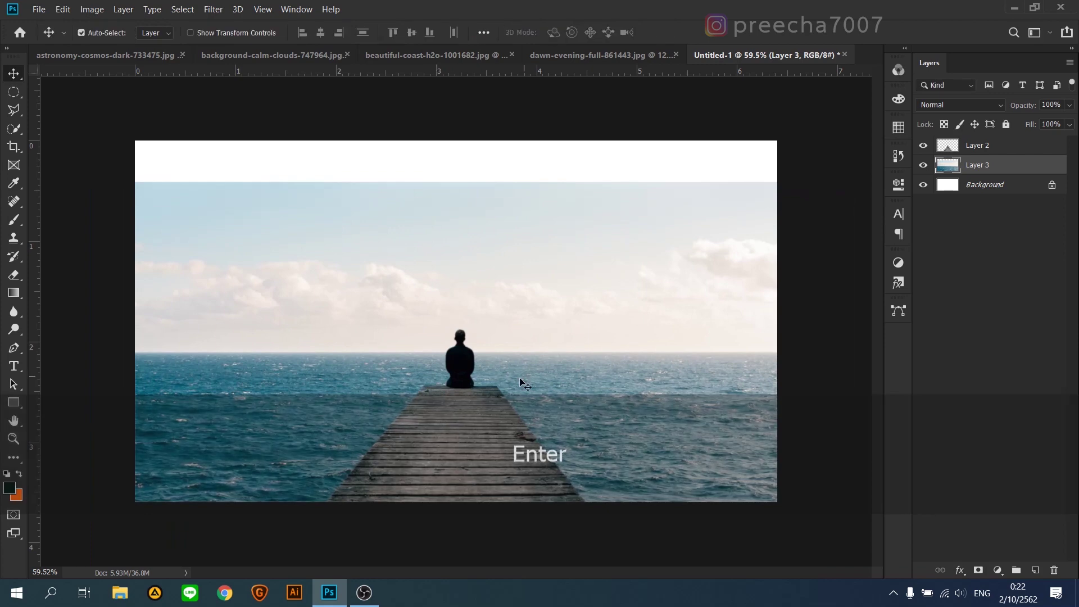
- Warp the sea layer with an Arc bend of about 9% and lower it until the horizon meets the man's shoulders
{"action": "key", "text": "ctrl"}
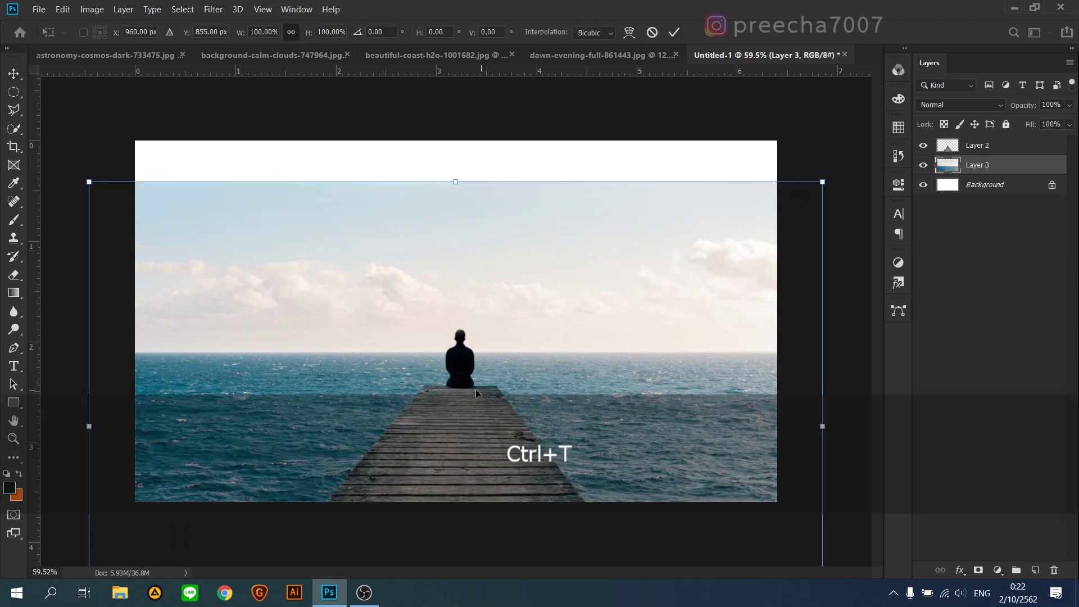
{"action": "right_click", "coordinate": [476, 389]}
{"action": "left_click", "coordinate": [513, 282]}
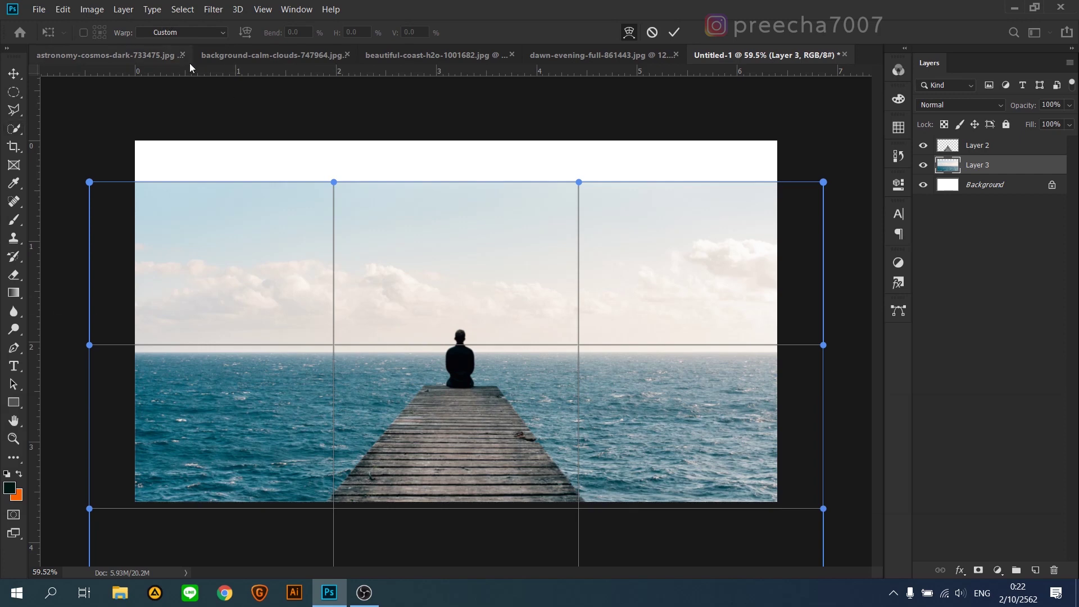
{"action": "left_click", "coordinate": [185, 34]}
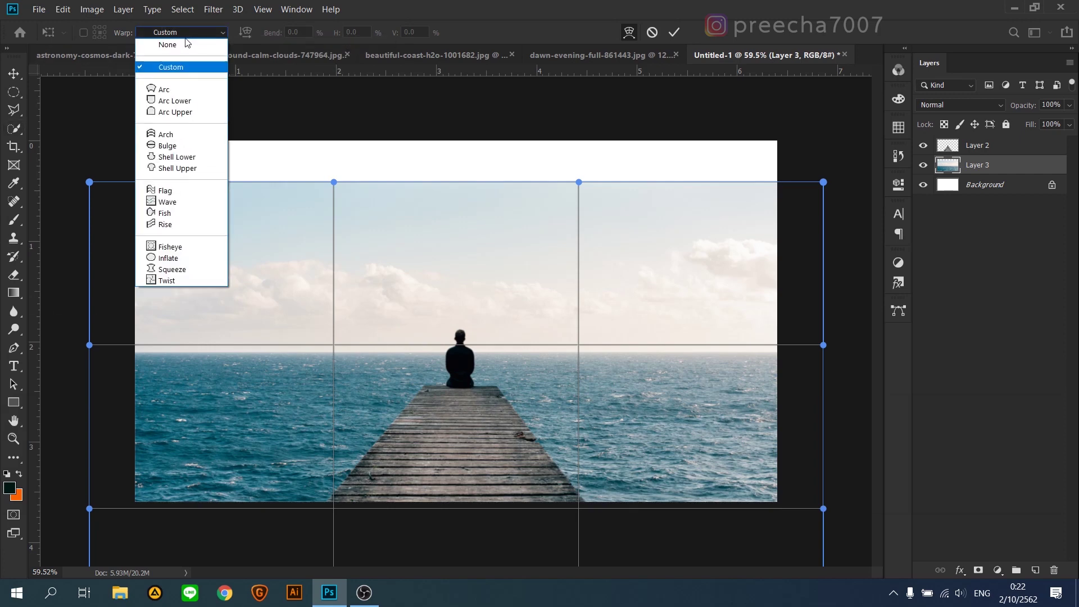
{"action": "left_click", "coordinate": [169, 90]}
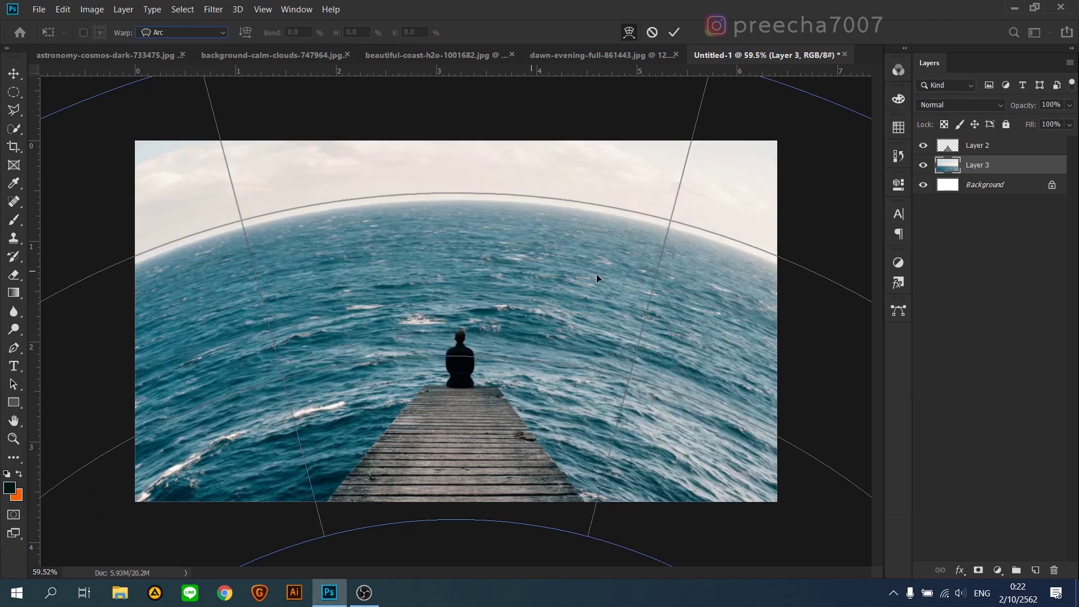
{"action": "left_click_drag", "start_coordinate": [273, 36], "coordinate": [2, 104]}
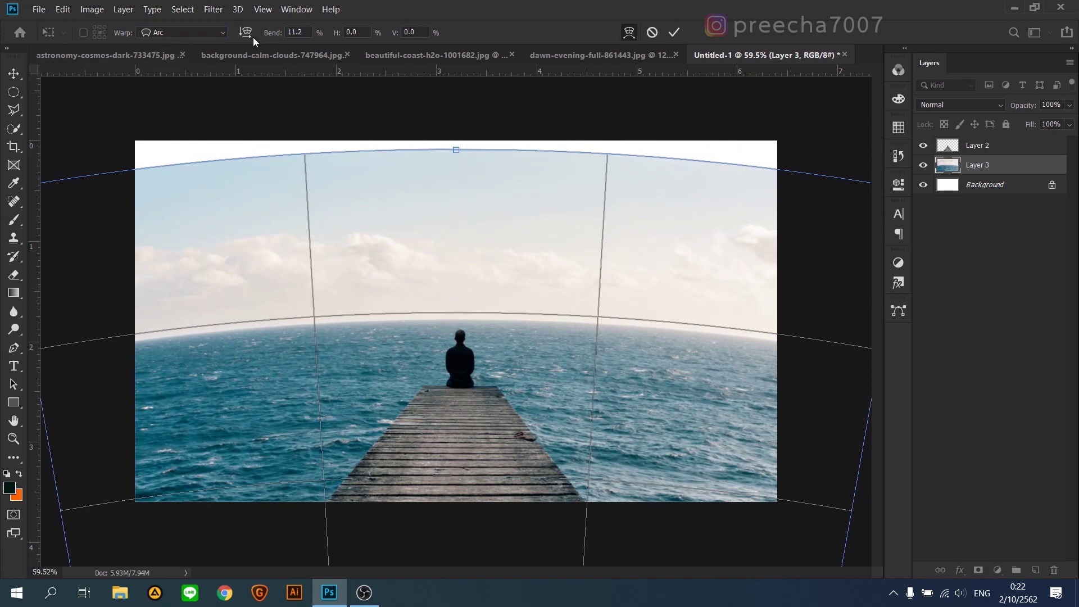
{"action": "mouse_move", "coordinate": [269, 37]}
{"action": "left_mouse_down"}
{"action": "mouse_move", "coordinate": [251, 42]}
{"action": "mouse_move", "coordinate": [273, 39]}
{"action": "mouse_move", "coordinate": [264, 42]}
{"action": "left_mouse_up"}
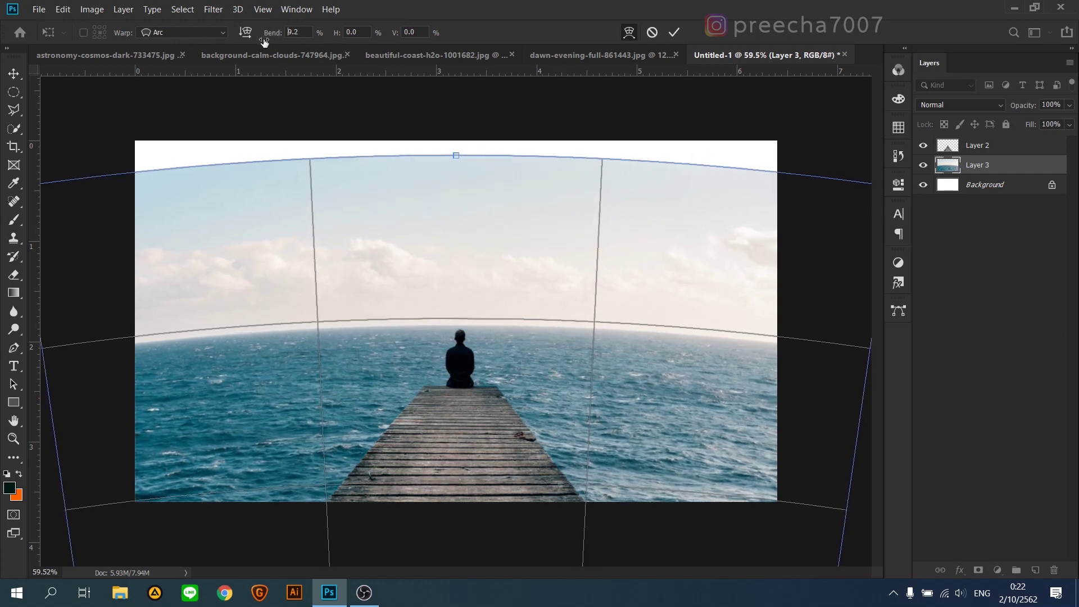
{"action": "left_click", "coordinate": [673, 34]}
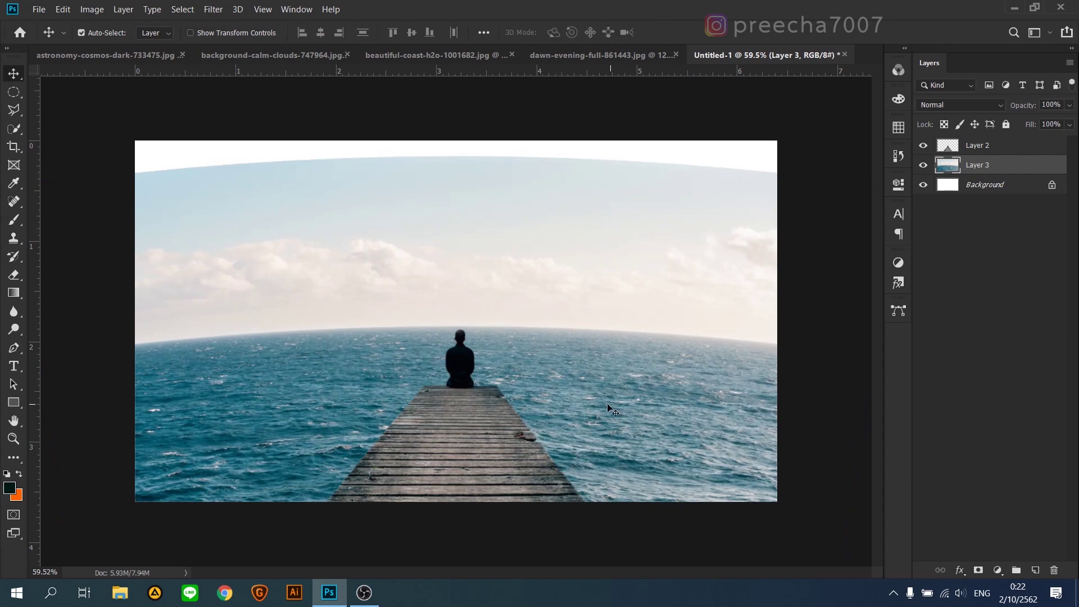
{"action": "left_click_drag", "start_coordinate": [594, 404], "coordinate": [587, 422]}
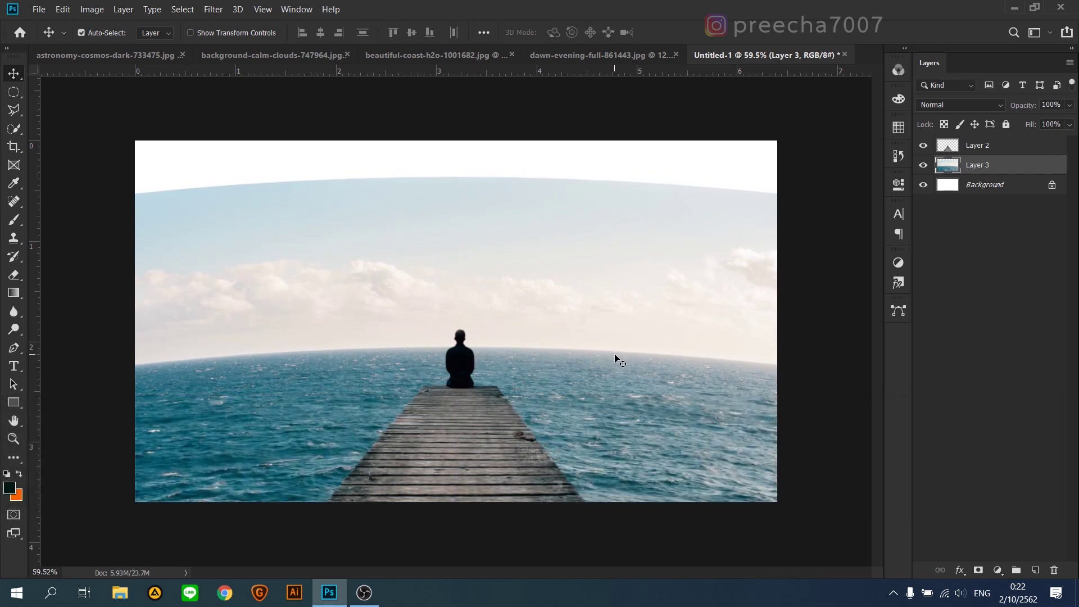
- Add a layer mask to the sea layer and fade out its sky with a soft black brush of about 670 px at 58% opacity
{"action": "left_click", "coordinate": [979, 570]}
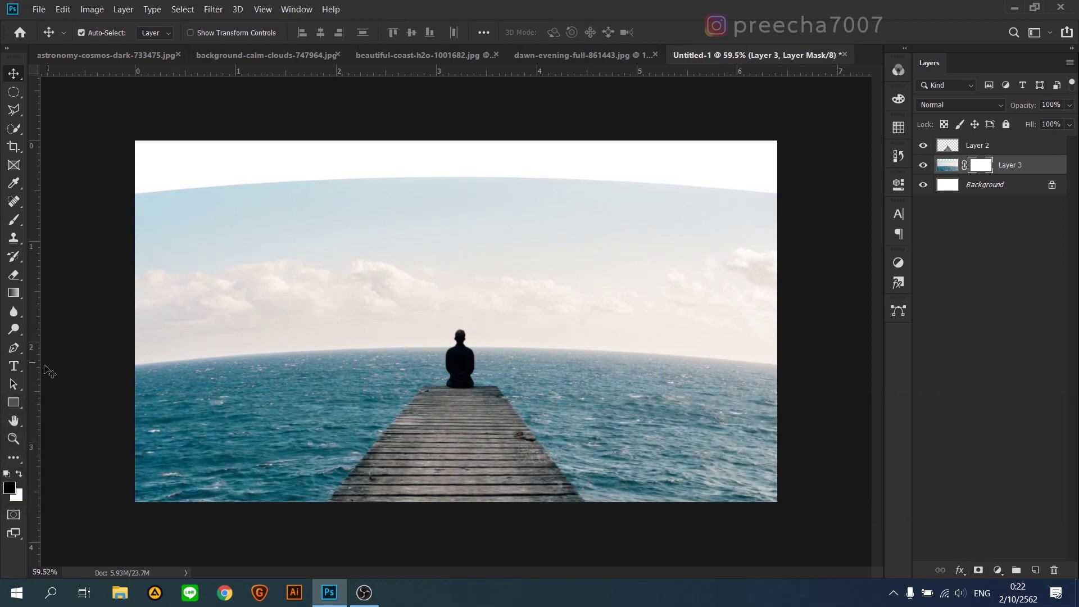
{"action": "left_click", "coordinate": [14, 220]}
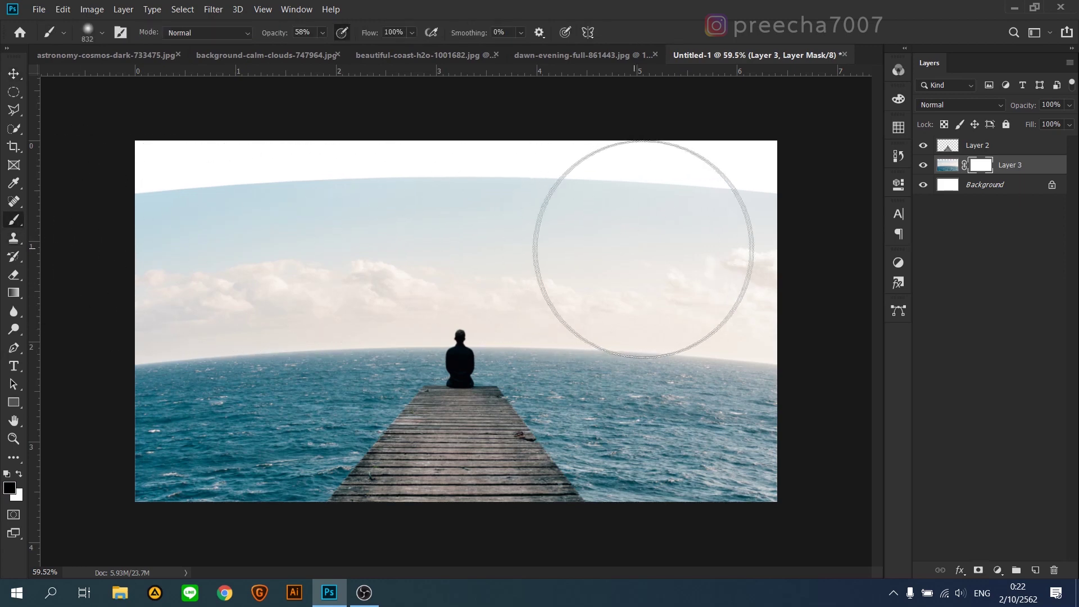
{"action": "right_click", "coordinate": [706, 256]}
{"action": "left_click", "coordinate": [678, 255]}
{"action": "key", "text": "super"}
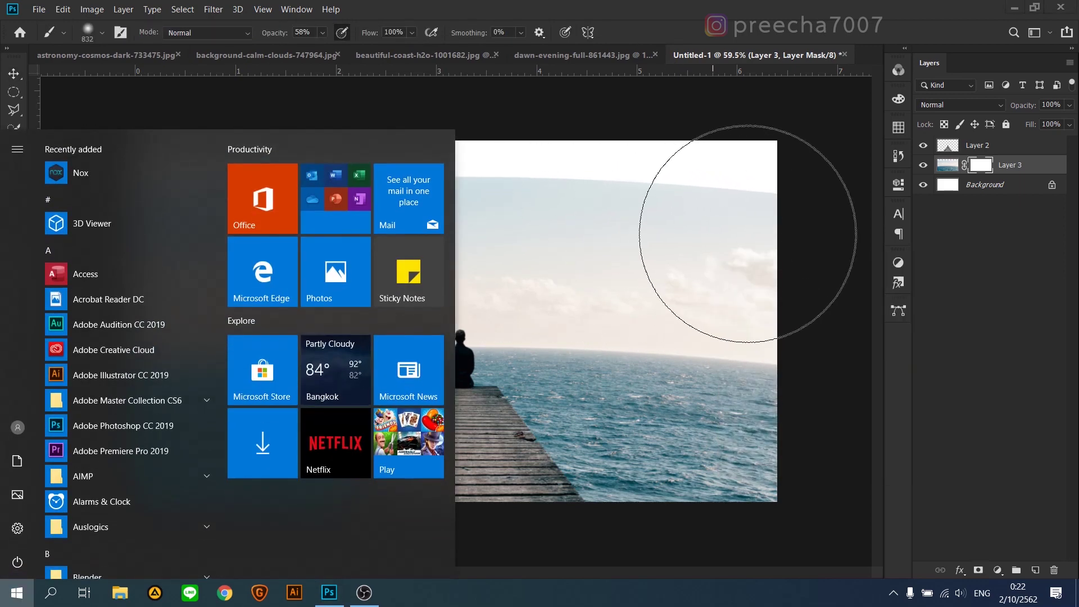
{"action": "key", "text": "super"}
{"action": "left_click_drag", "start_coordinate": [768, 242], "coordinate": [739, 245]}
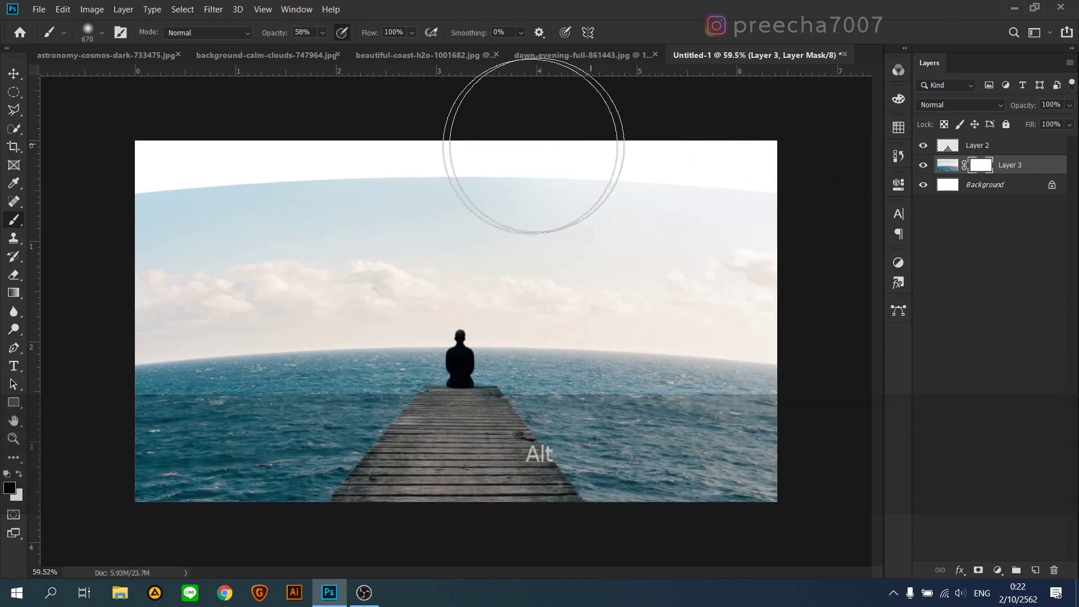
{"action": "mouse_move", "coordinate": [221, 184]}
{"action": "left_mouse_down"}
{"action": "mouse_move", "coordinate": [493, 182]}
{"action": "mouse_move", "coordinate": [669, 201]}
{"action": "mouse_move", "coordinate": [795, 229]}
{"action": "left_mouse_up"}
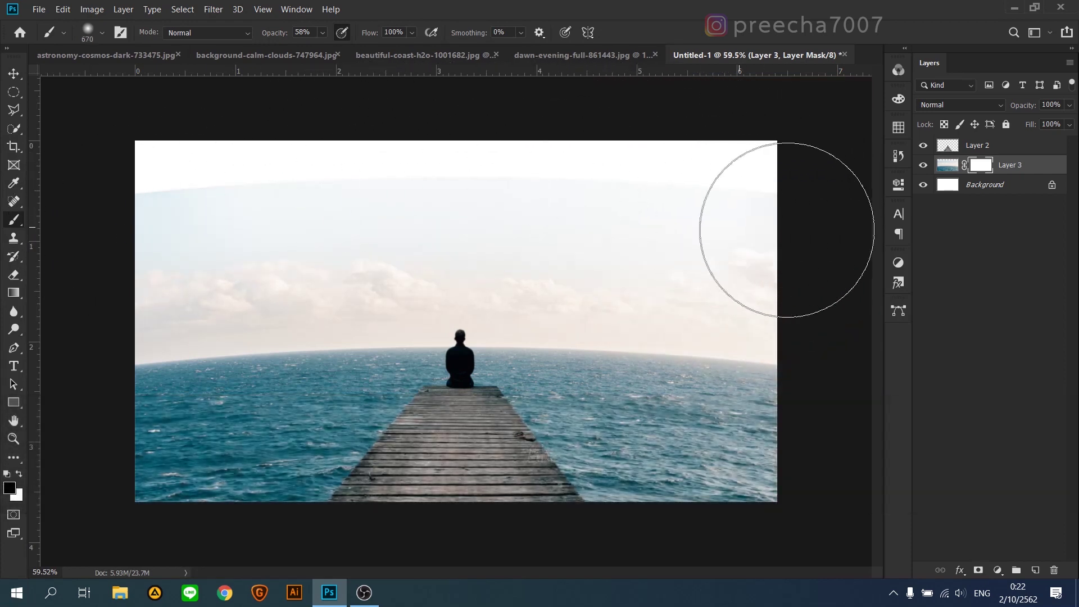
{"action": "mouse_move", "coordinate": [495, 174]}
{"action": "left_mouse_down"}
{"action": "mouse_move", "coordinate": [96, 232]}
{"action": "mouse_move", "coordinate": [169, 196]}
{"action": "mouse_move", "coordinate": [458, 187]}
{"action": "mouse_move", "coordinate": [714, 209]}
{"action": "left_mouse_up"}
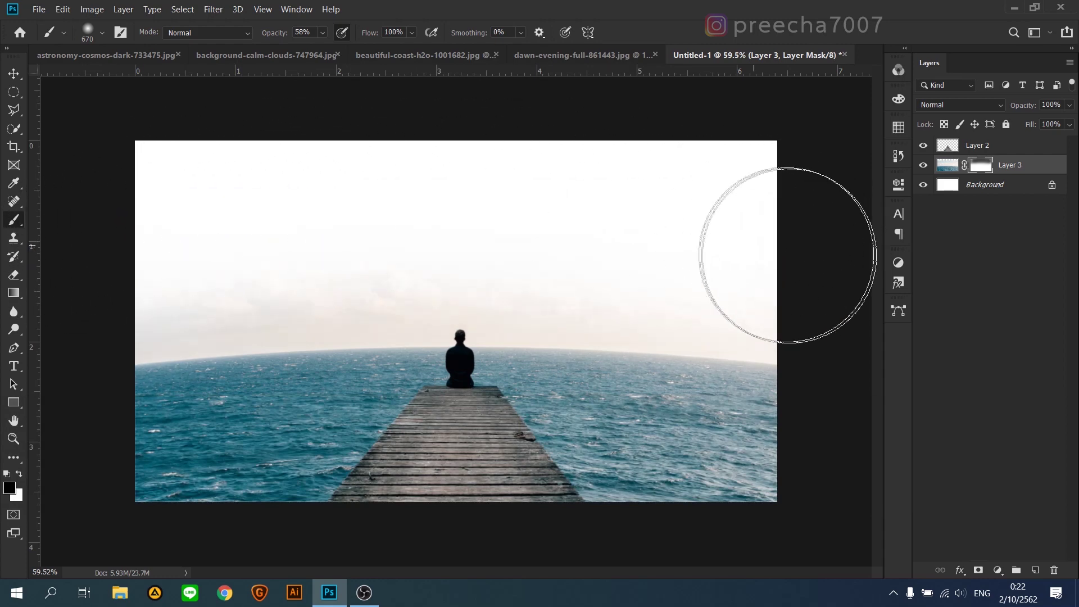
{"action": "left_click_drag", "start_coordinate": [132, 229], "coordinate": [716, 282]}
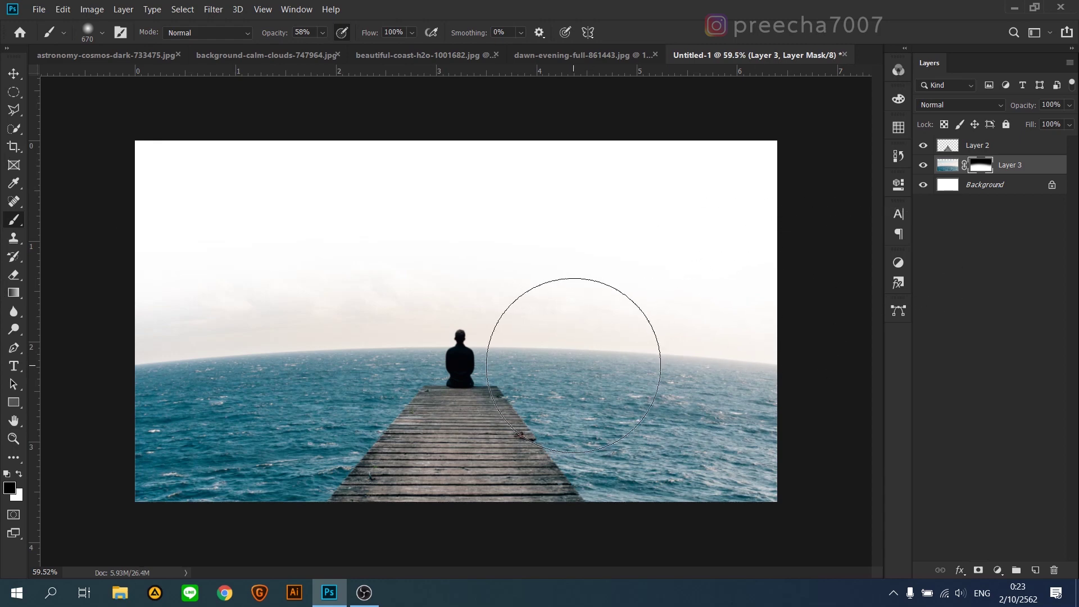
- Bring the starry sky photo from astronomy-cosmos-dark-733475.jpg into the composite as a new layer
{"action": "left_click", "coordinate": [12, 75]}
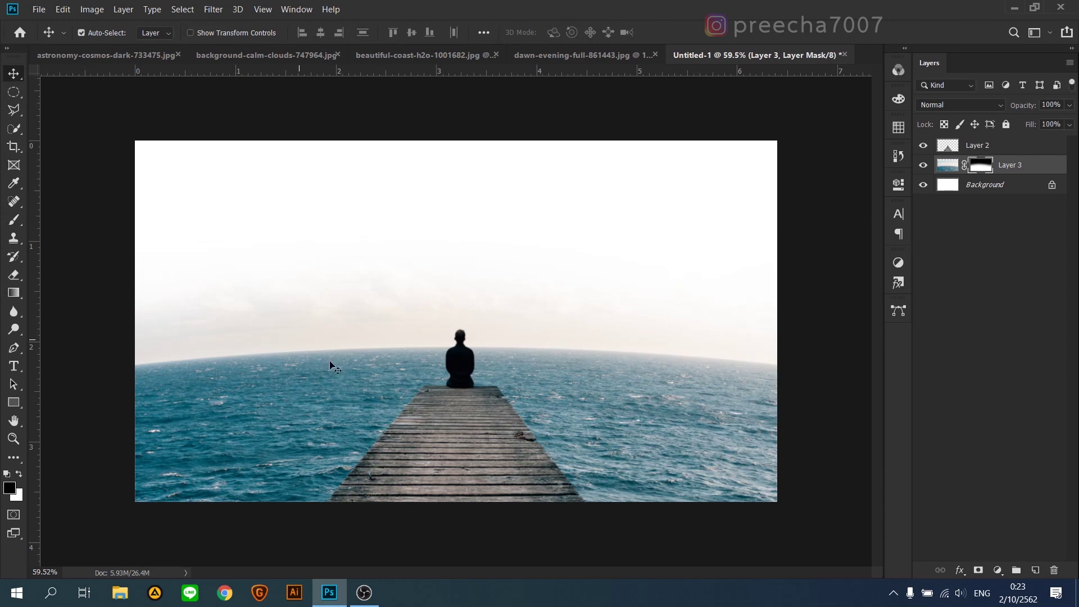
{"action": "left_click", "coordinate": [131, 58]}
{"action": "left_click_drag", "start_coordinate": [374, 322], "coordinate": [328, 311]}
{"action": "left_click", "coordinate": [541, 266]}
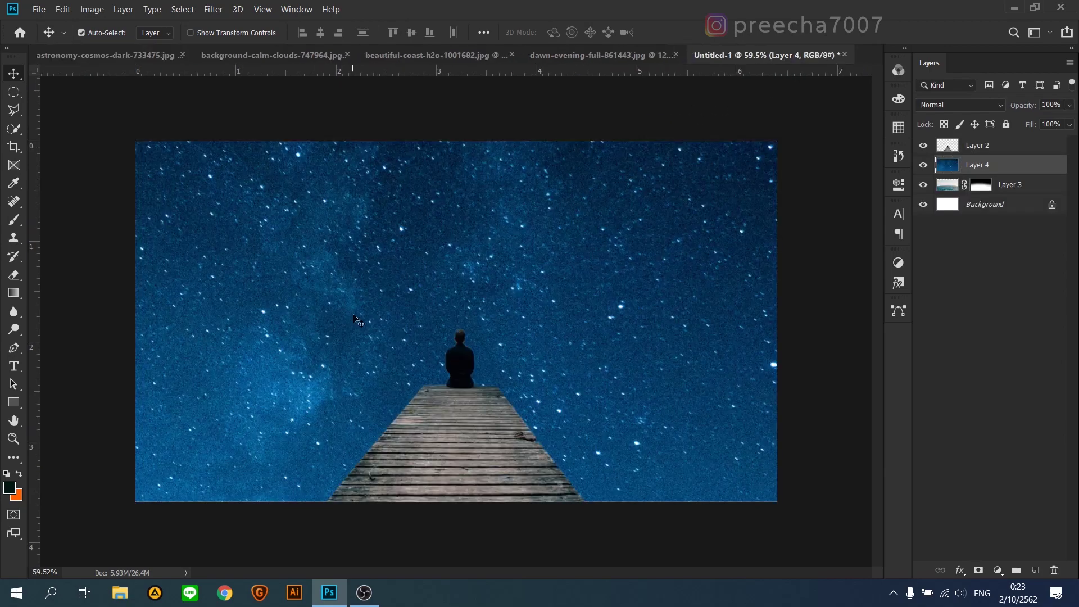
- Scale the starry sky layer down proportionally to about 32% and position it to span the full canvas width
{"action": "left_click_drag", "start_coordinate": [291, 263], "coordinate": [783, 306]}
{"action": "key", "text": "ctrl+t"}
{"action": "left_click_drag", "start_coordinate": [272, 277], "coordinate": [682, 255]}
{"action": "left_click_drag", "start_coordinate": [228, 293], "coordinate": [280, 277]}
{"action": "left_click_drag", "start_coordinate": [436, 278], "coordinate": [257, 319]}
{"action": "left_click_drag", "start_coordinate": [677, 135], "coordinate": [784, 91]}
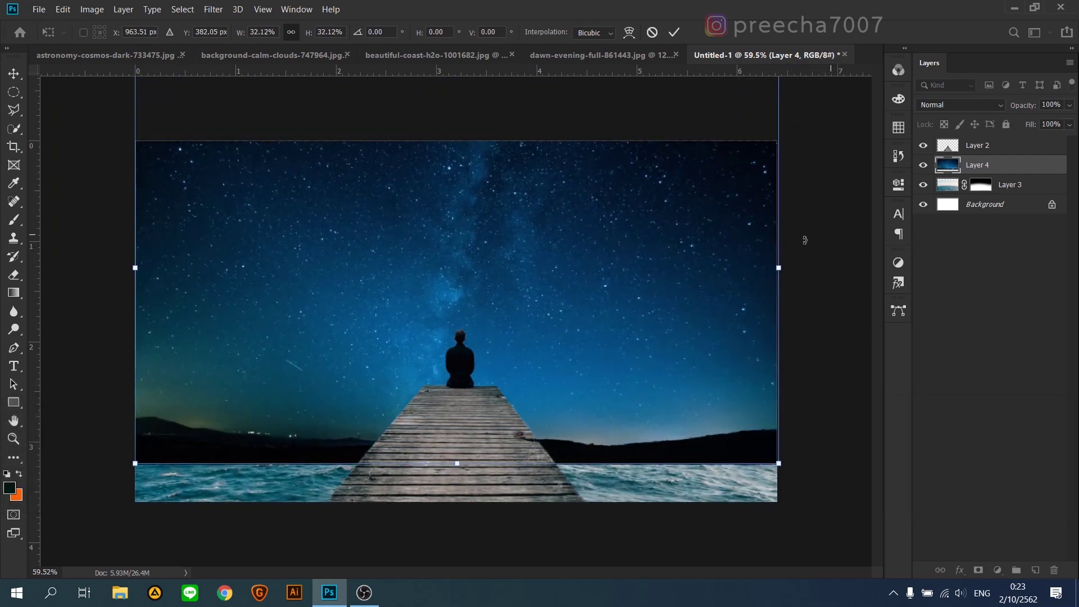
{"action": "key", "text": "Return"}
- Place the starry sky layer beneath the sea layer and raise it so the Milky Way's bright area sits above the man
{"action": "left_click_drag", "start_coordinate": [1020, 168], "coordinate": [1015, 188]}
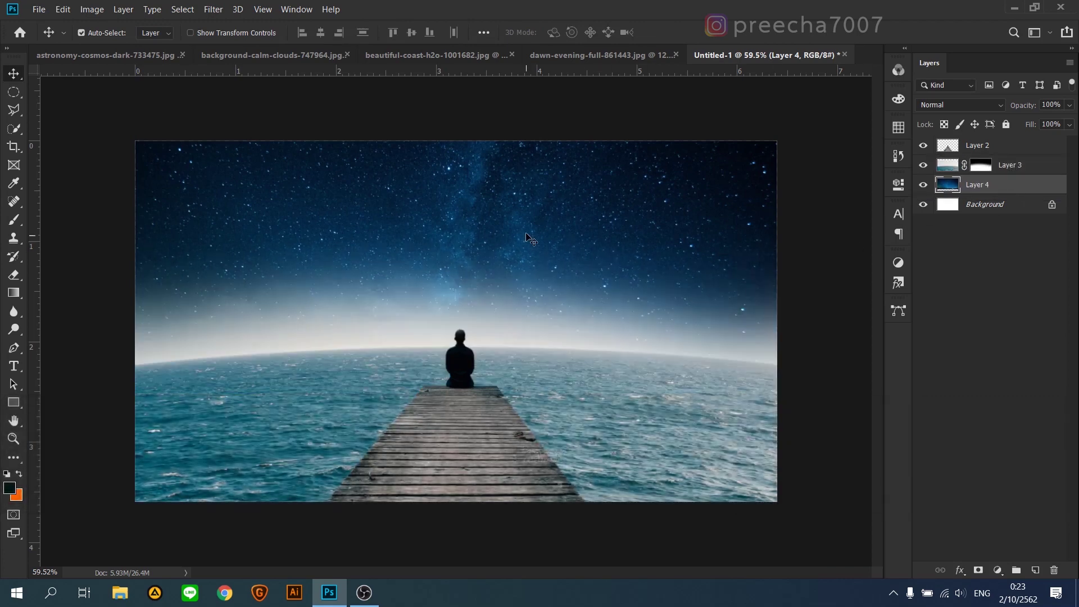
{"action": "left_click_drag", "start_coordinate": [521, 245], "coordinate": [550, 198]}
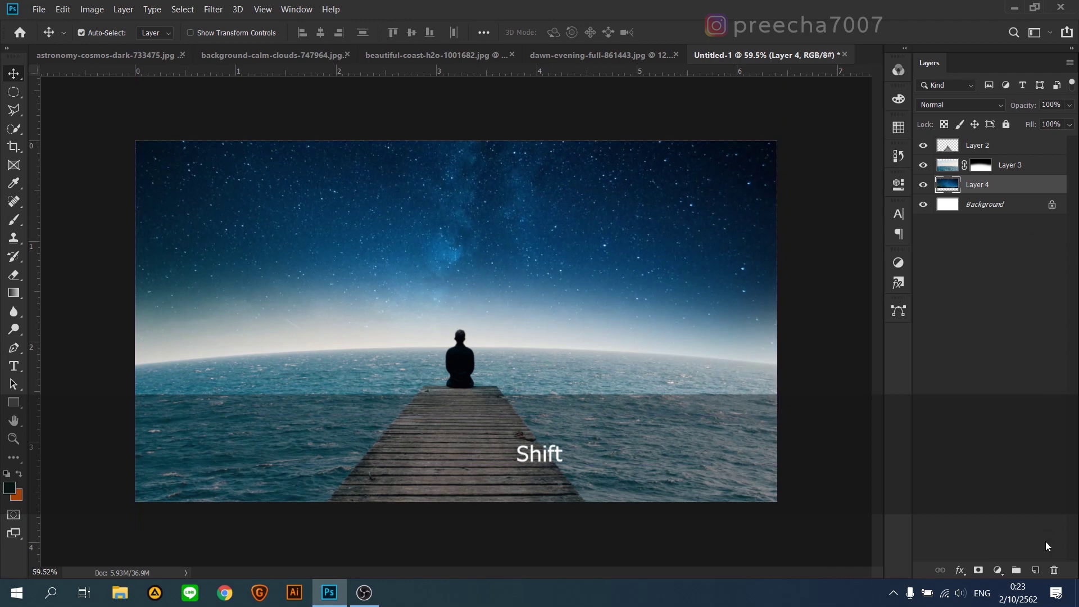
- Add a layer mask to the starry sky layer and fade its lower part with the soft black brush at 58% opacity
{"action": "left_click", "coordinate": [979, 570]}
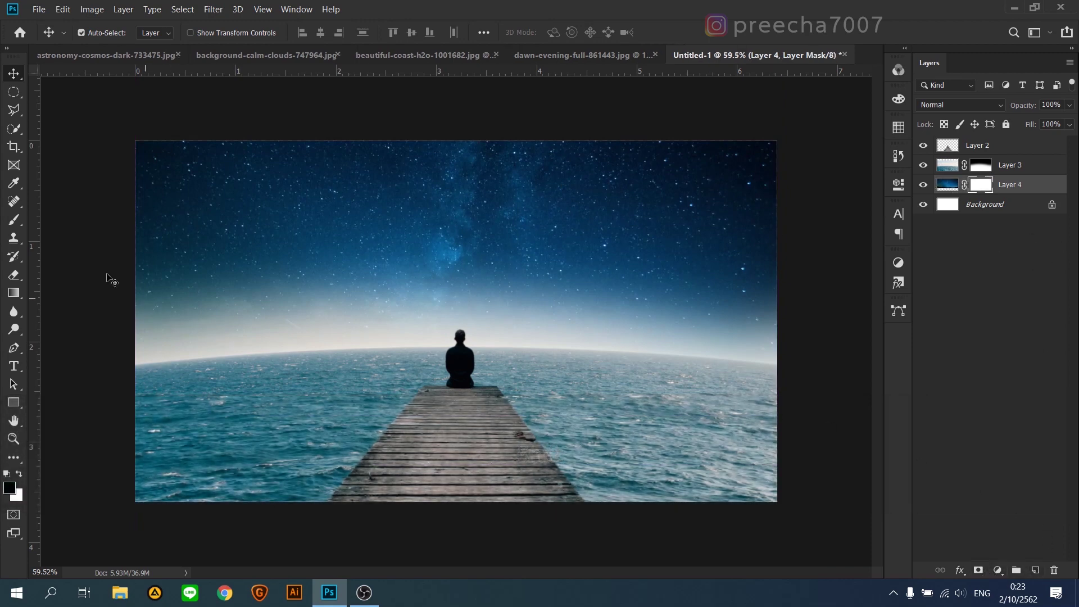
{"action": "left_click", "coordinate": [15, 223]}
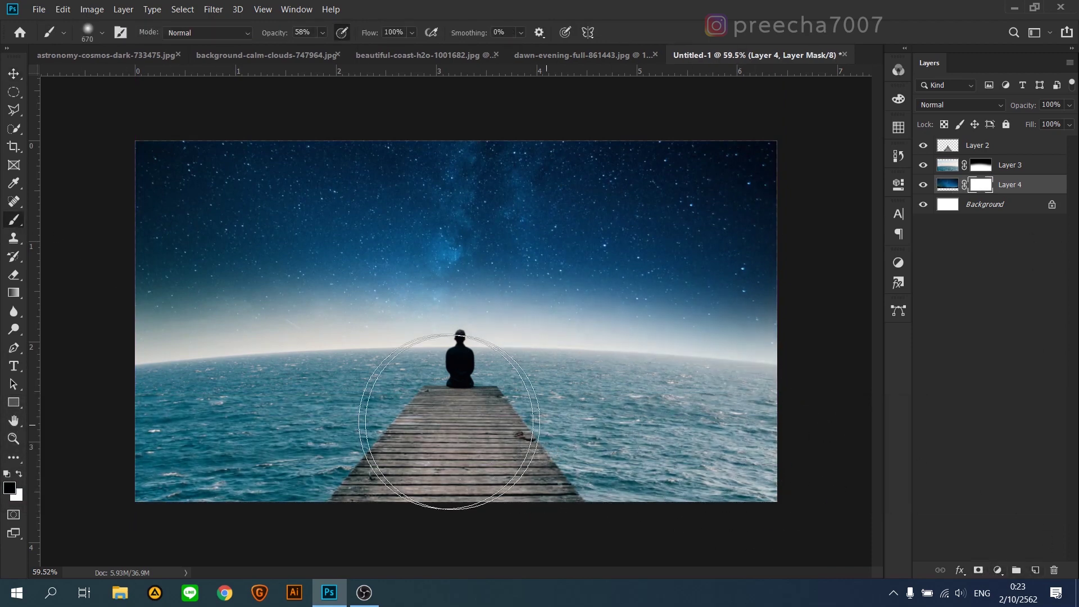
{"action": "left_click_drag", "start_coordinate": [93, 441], "coordinate": [843, 422]}
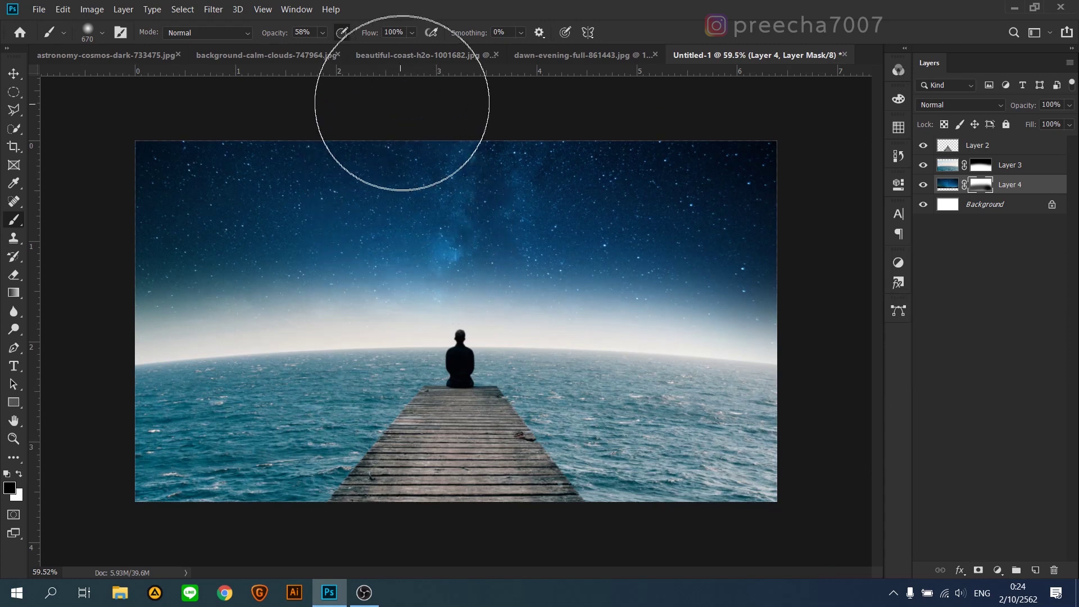
- Draw a circular marquee selection around the moon in dawn-evening-full-861443.jpg
{"action": "left_click", "coordinate": [535, 59]}
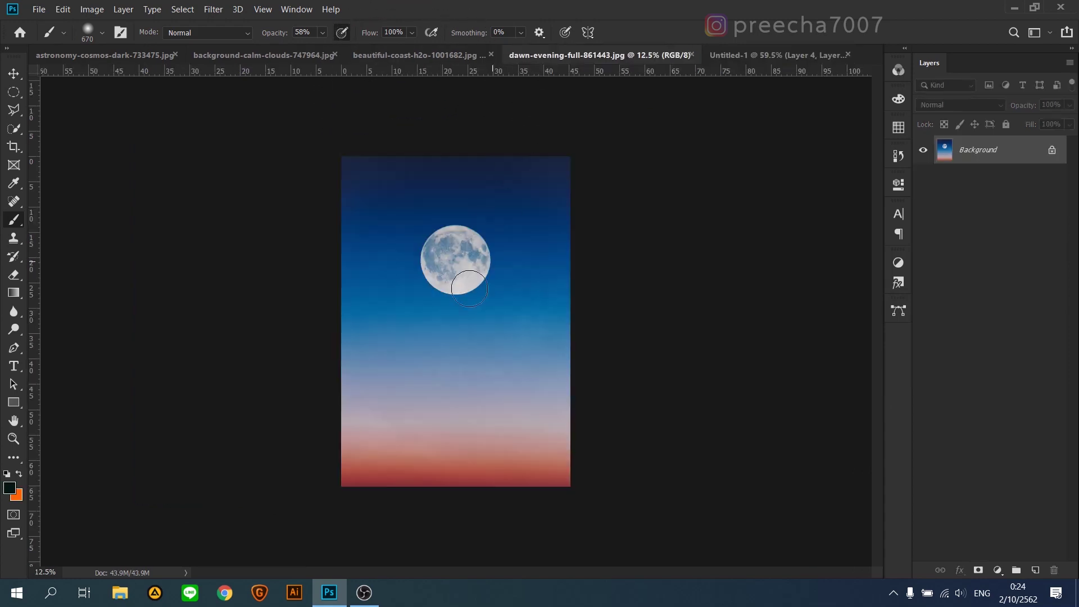
{"action": "key", "text": "alt"}
{"action": "scroll", "coordinate": [470, 224], "scroll_direction": "up", "scroll_amount": 4}
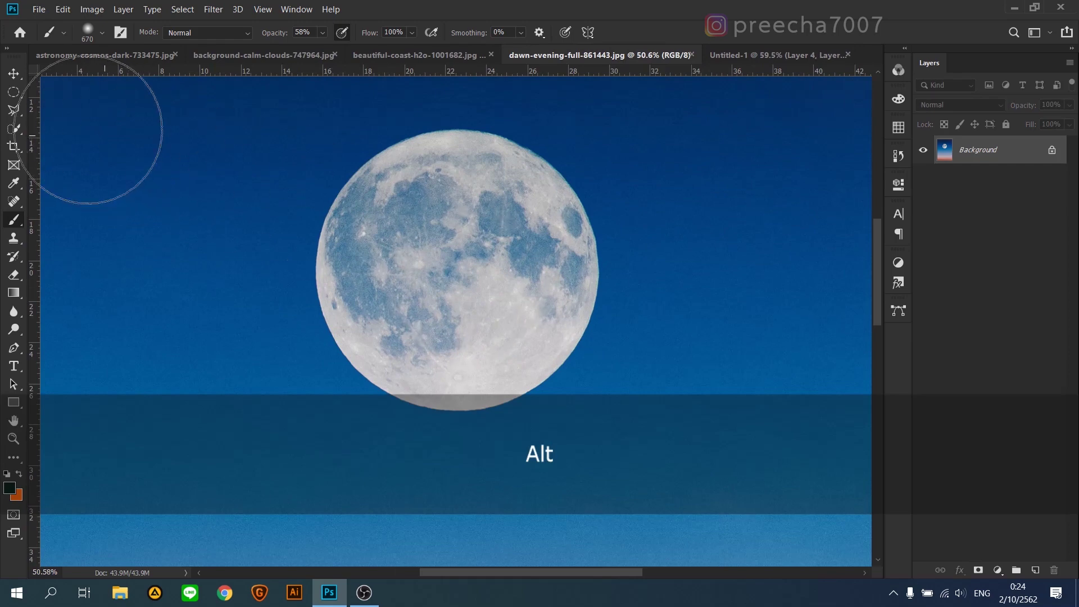
{"action": "left_click", "coordinate": [14, 92]}
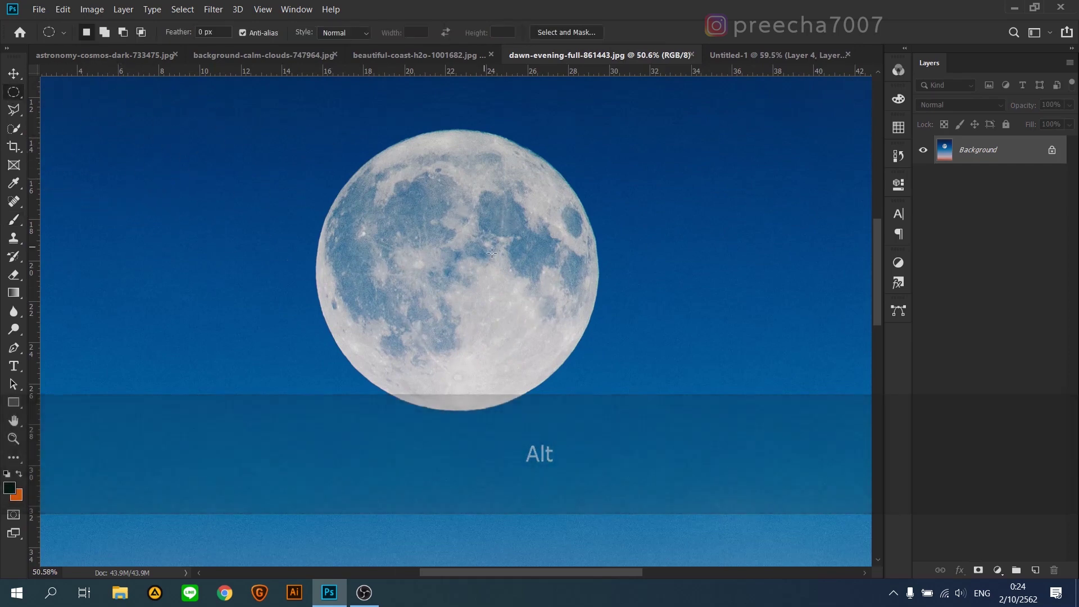
{"action": "key", "text": "shift"}
{"action": "left_click_drag", "start_coordinate": [457, 264], "coordinate": [600, 448]}
- Nudge the circular selection until it is centred evenly around the moon's outline
{"action": "left_click_drag", "start_coordinate": [515, 283], "coordinate": [513, 286]}
{"action": "key", "text": "Right"}
{"action": "key", "text": "Right"}
{"action": "key", "text": "Right"}
{"action": "key", "text": "Right"}
{"action": "key", "text": "Right"}
{"action": "key", "text": "Right"}
{"action": "key", "text": "Right"}
{"action": "key", "text": "Right"}
{"action": "key", "text": "Right"}
{"action": "key", "text": "Right"}
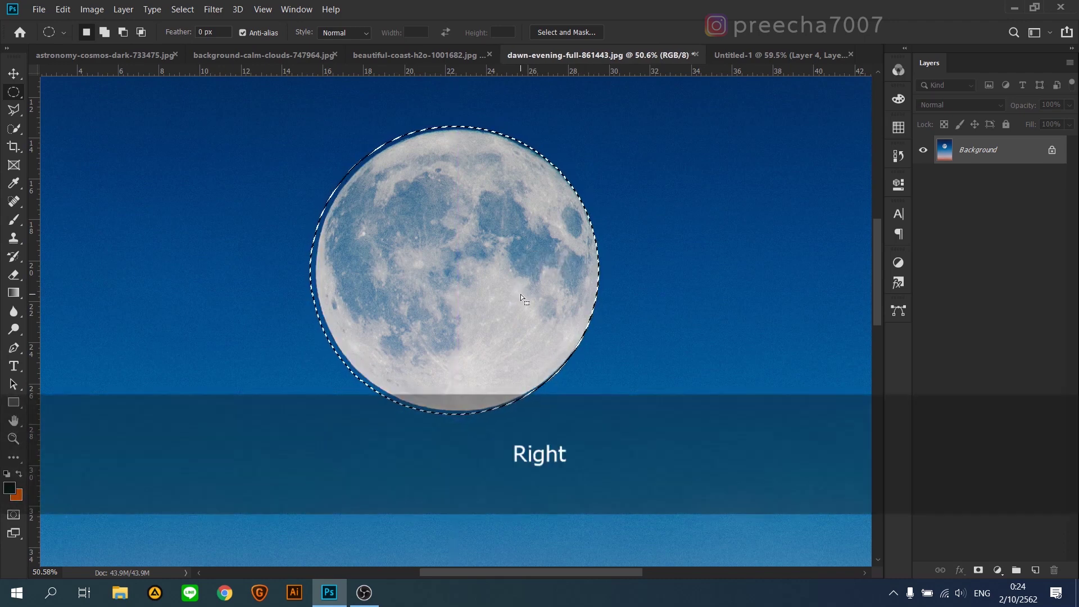
{"action": "key", "text": "Up"}
{"action": "key", "text": "Up"}
{"action": "key", "text": "Up"}
{"action": "key", "text": "Up"}
{"action": "key", "text": "Right"}
{"action": "key", "text": "Right"}
{"action": "key", "text": "Right"}
{"action": "key", "text": "Right"}
{"action": "key", "text": "Right"}
{"action": "key", "text": "Right"}
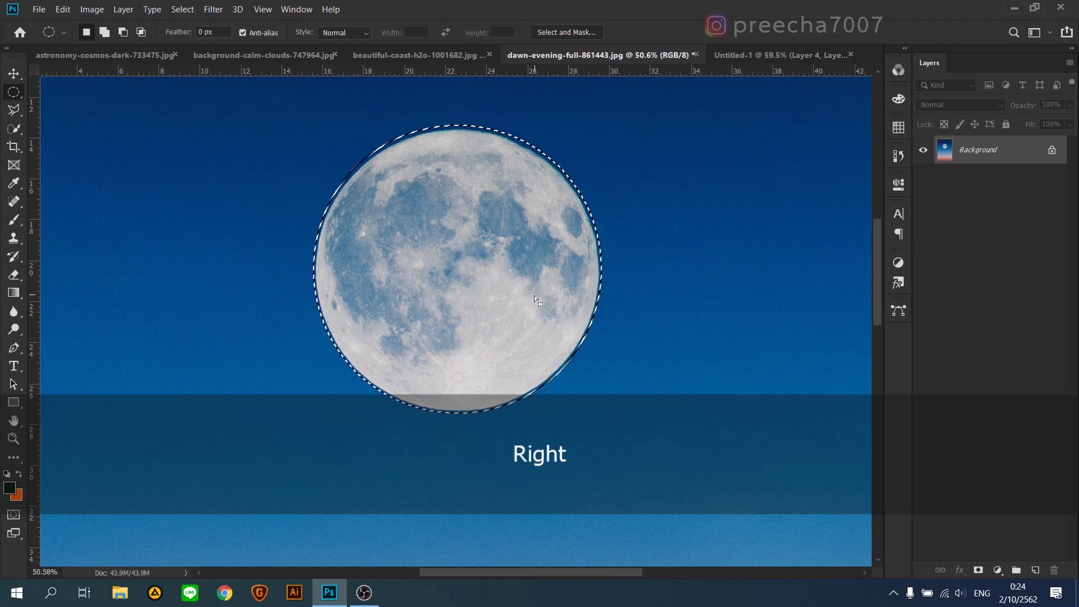
{"action": "key", "text": "Up"}
{"action": "key", "text": "Down"}
{"action": "key", "text": "Left"}
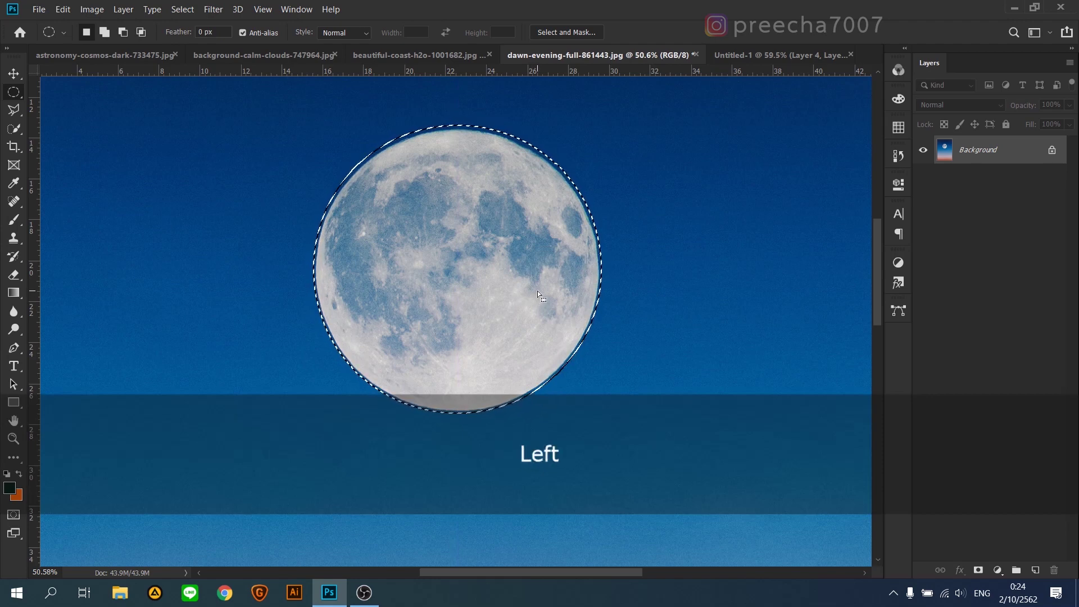
{"action": "key", "text": "Down"}
- Contract the moon selection by 3 pixels
{"action": "left_click", "coordinate": [182, 10]}
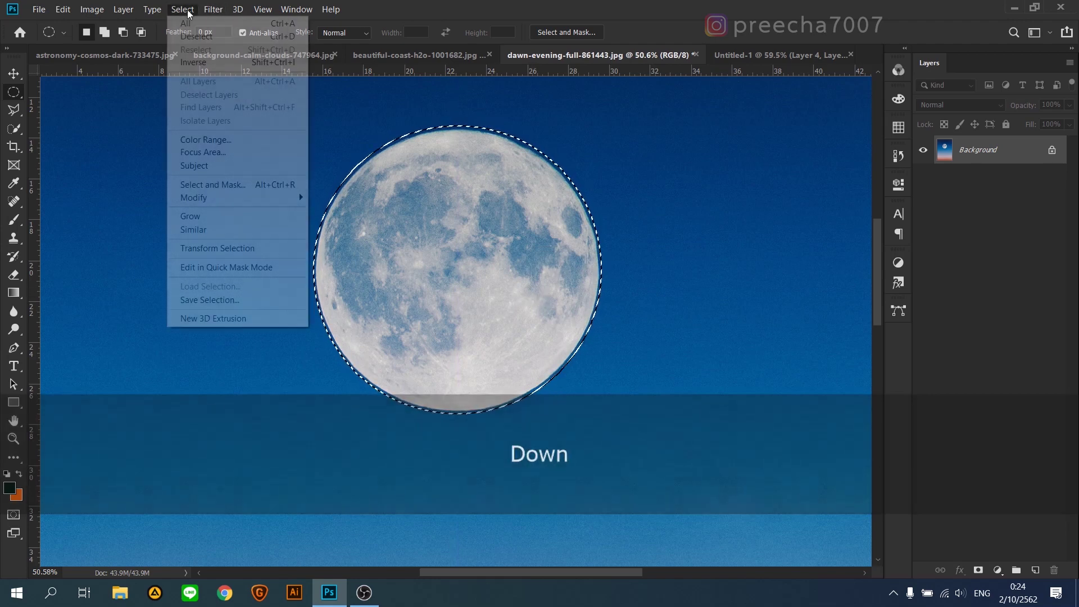
{"action": "mouse_move", "coordinate": [258, 201]}
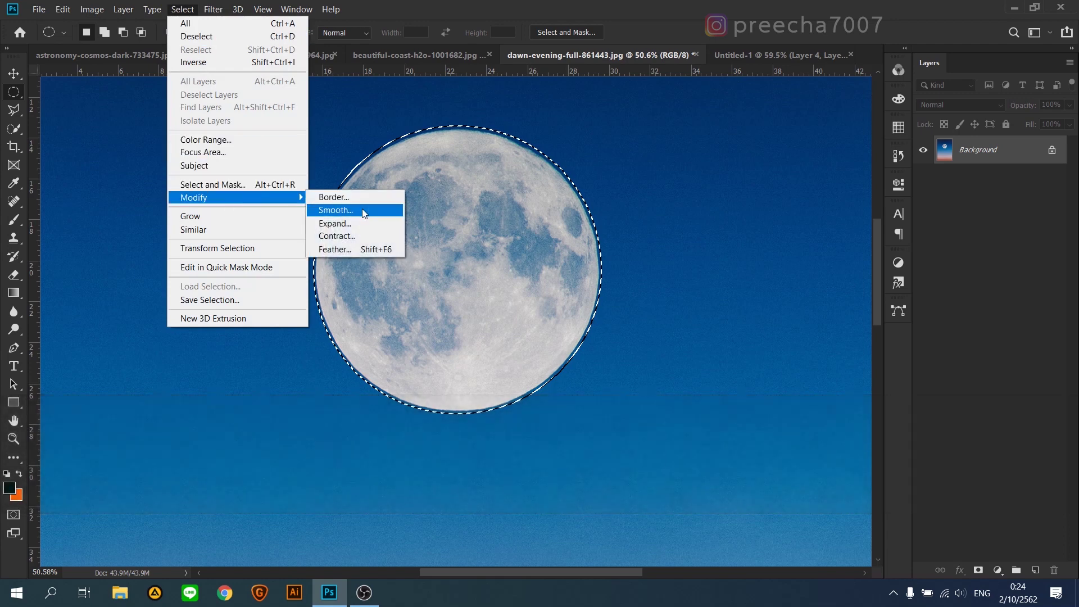
{"action": "left_click", "coordinate": [335, 236]}
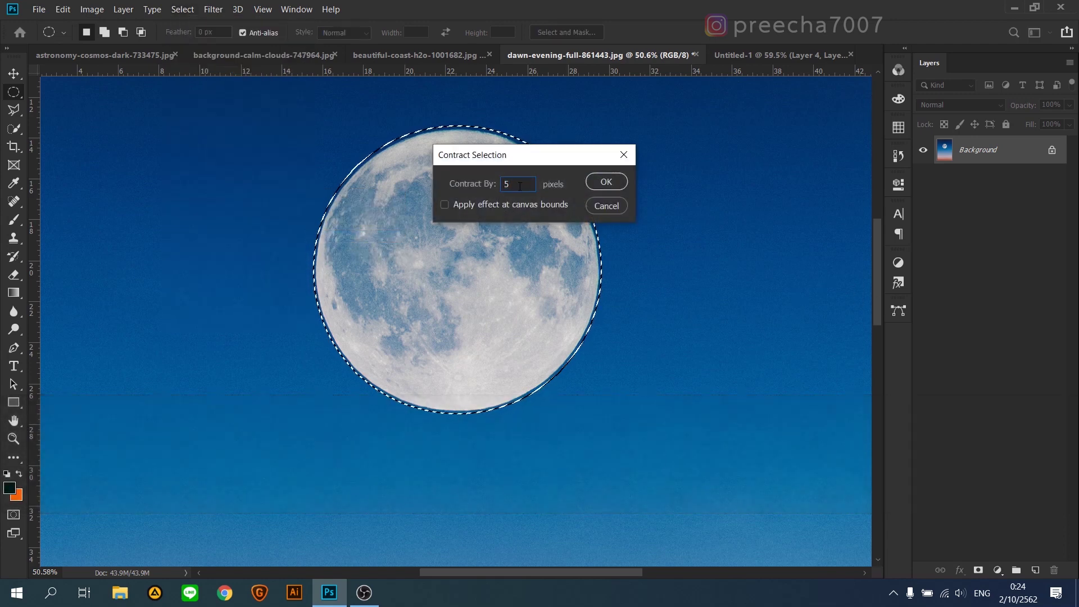
{"action": "type", "text": "3"}
{"action": "left_click", "coordinate": [606, 181]}
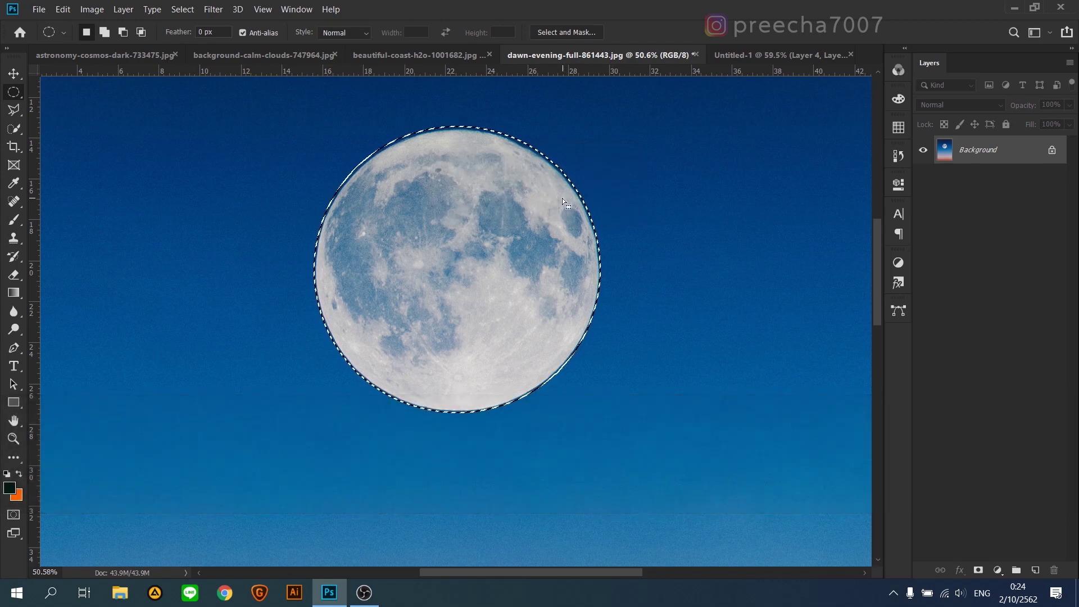
- Refine the moon selection's edge with Select and Mask: Smooth 21, Feather 5 px and Shift Edge -100%
{"action": "key", "text": "ctrl+alt+r"}
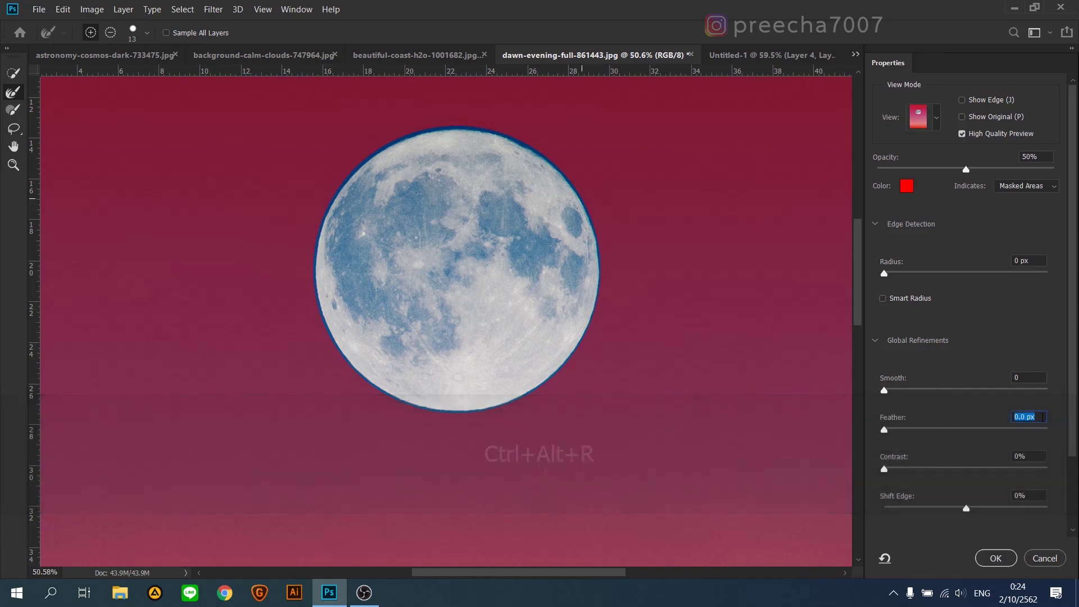
{"action": "type", "text": "3"}
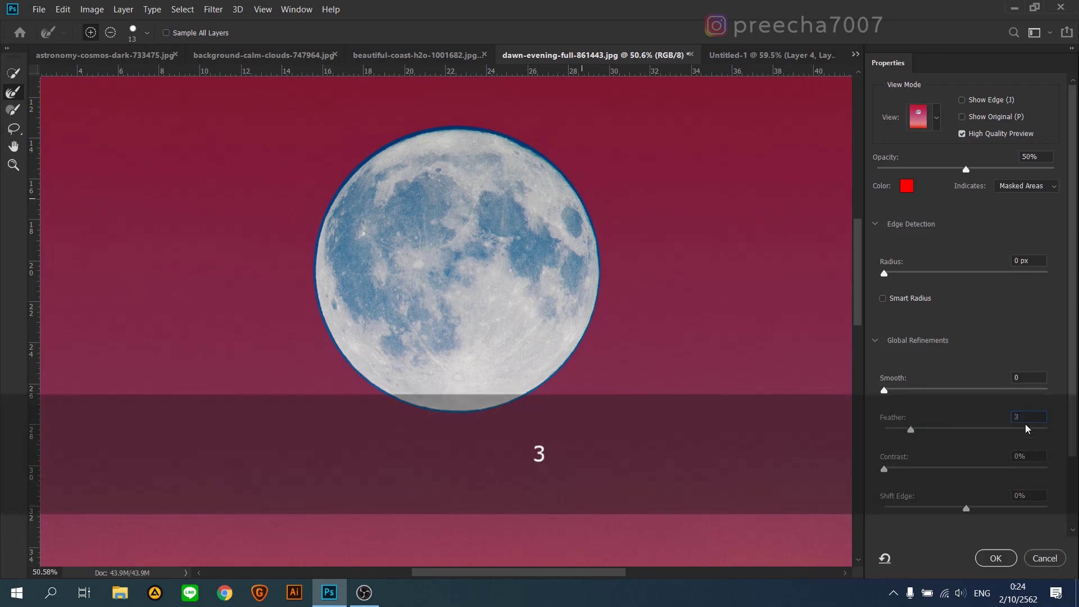
{"action": "type", "text": "5"}
{"action": "left_click_drag", "start_coordinate": [965, 509], "coordinate": [917, 515]}
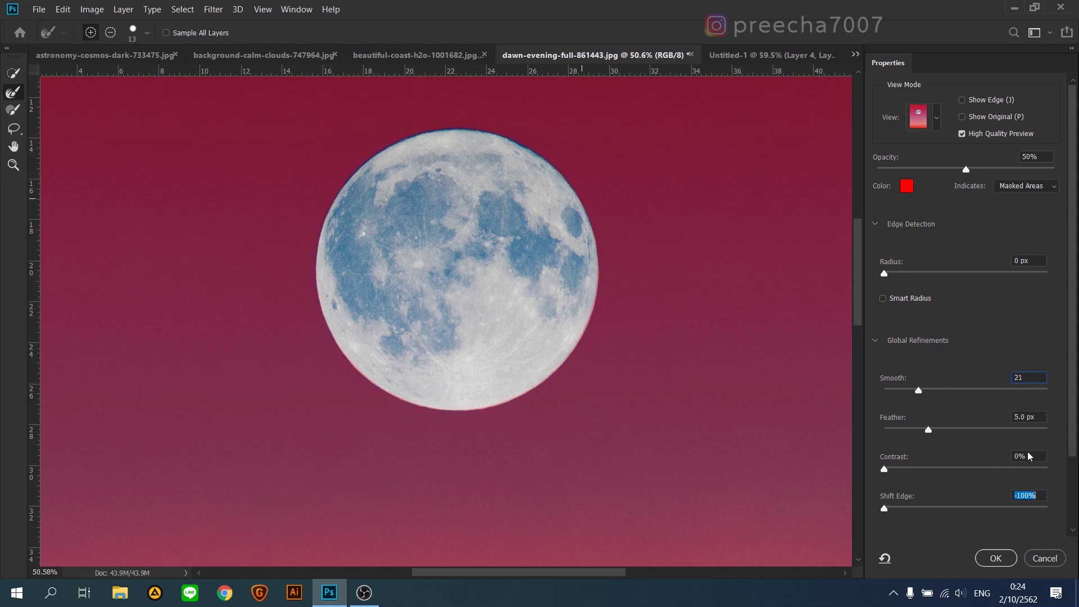
{"action": "left_click", "coordinate": [996, 556]}
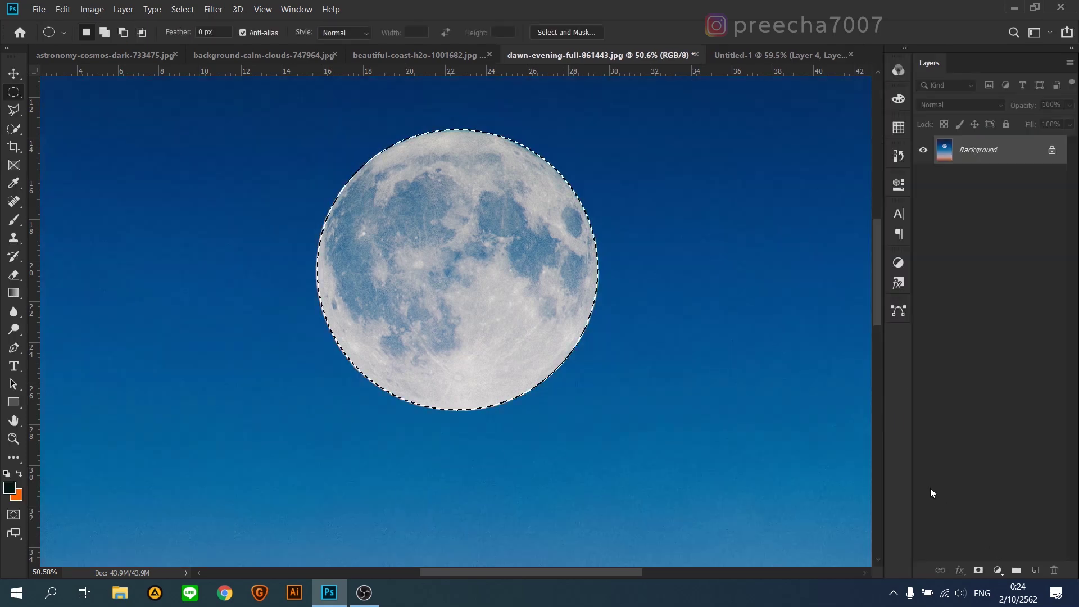
- Move the selected moon into the composite between the sea and starry sky layers and position it behind the seated man
{"action": "key", "text": "v"}
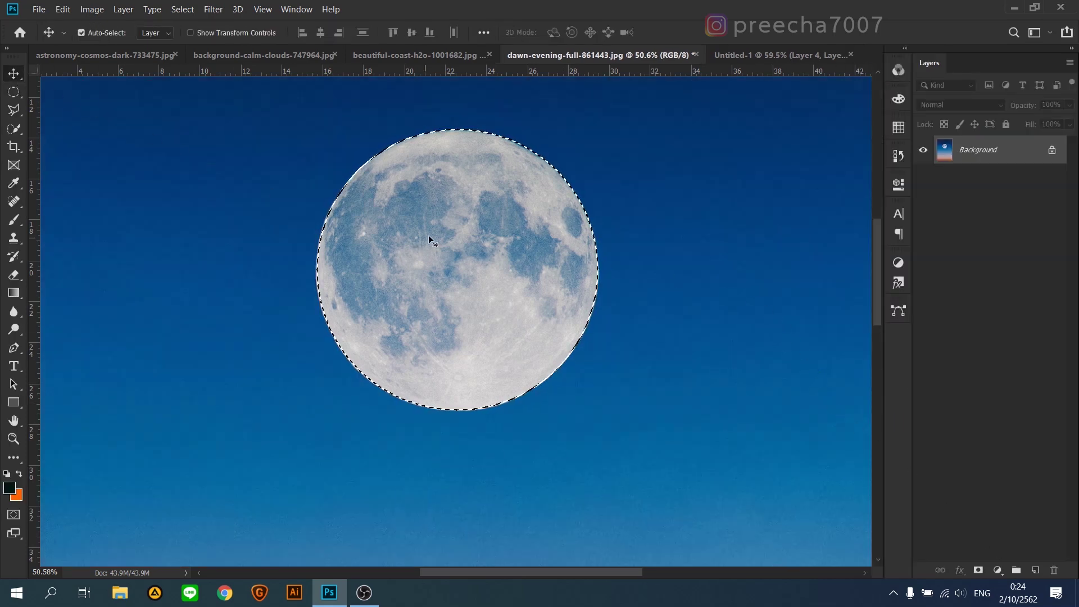
{"action": "left_click_drag", "start_coordinate": [429, 235], "coordinate": [516, 231]}
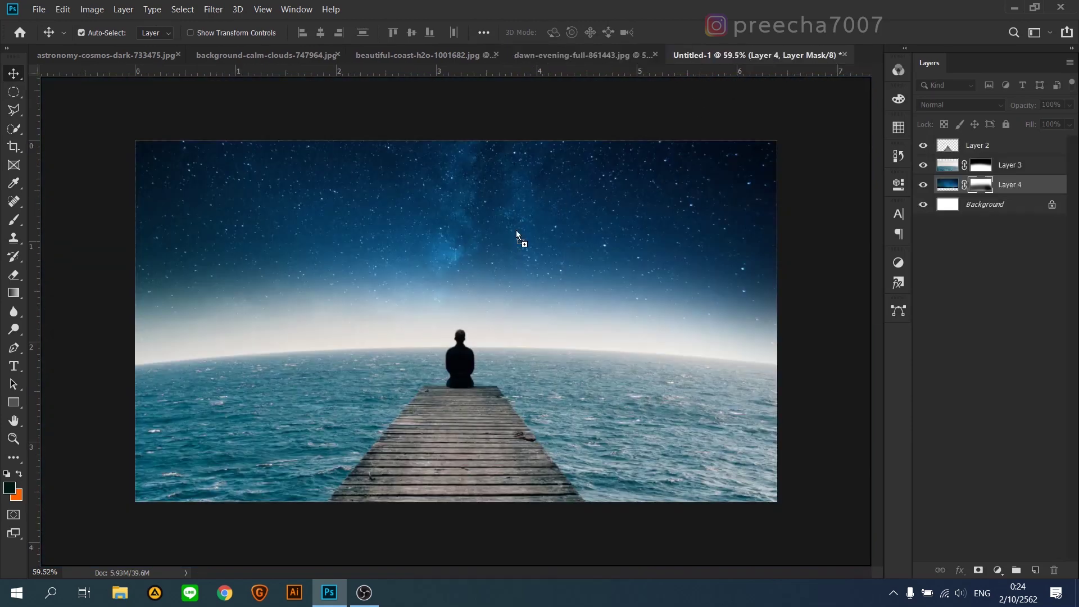
{"action": "left_click_drag", "start_coordinate": [454, 261], "coordinate": [475, 259]}
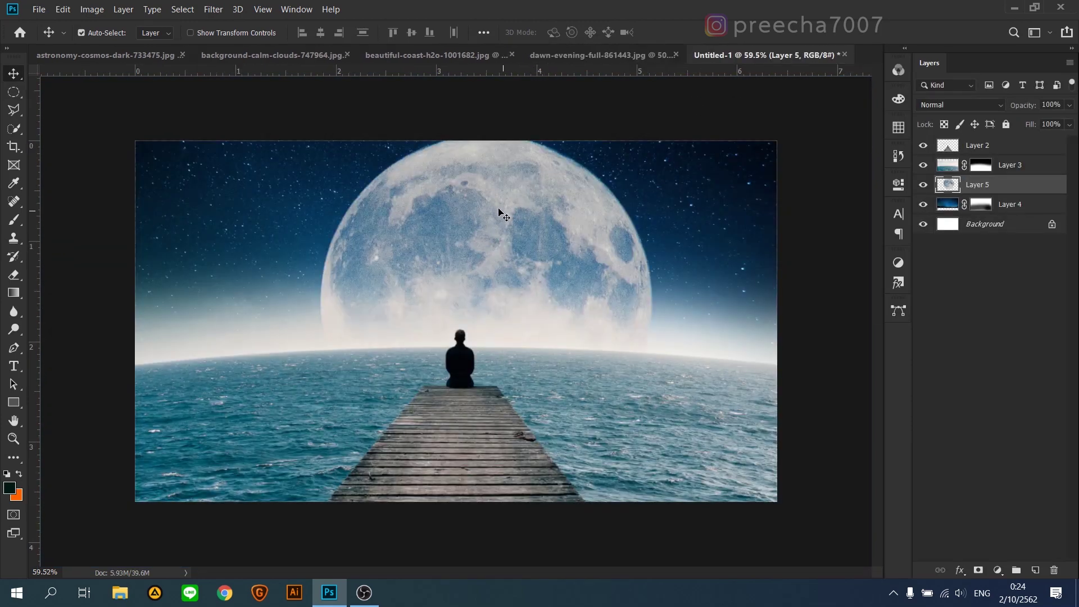
{"action": "left_click_drag", "start_coordinate": [499, 211], "coordinate": [457, 206]}
- Centre the moon layer horizontally on the canvas and lower it slightly towards the horizon
{"action": "key", "text": "ctrl+a"}
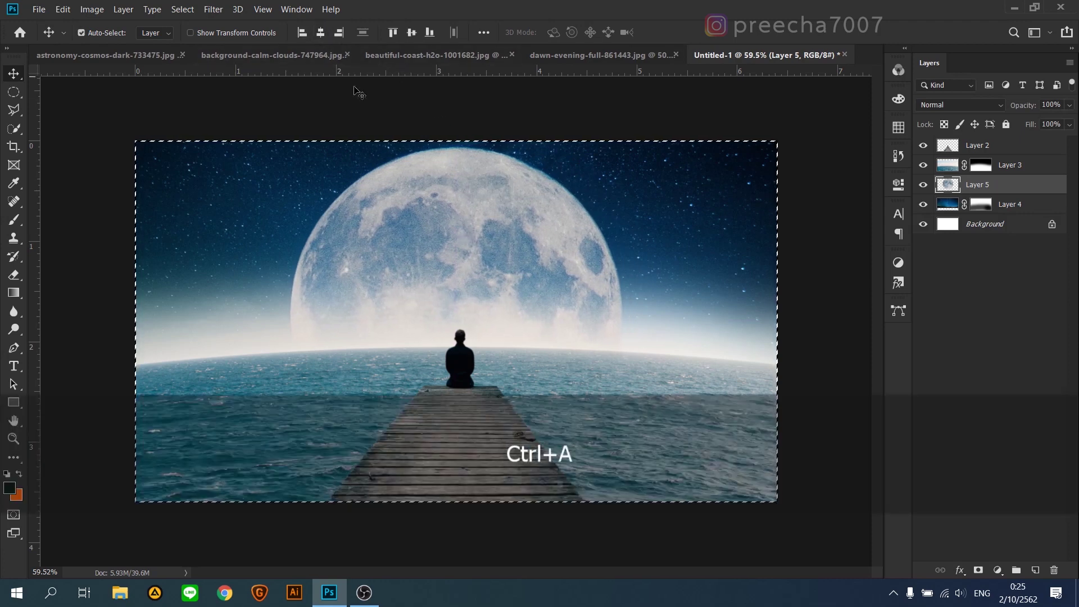
{"action": "key", "text": "ctrl+d"}
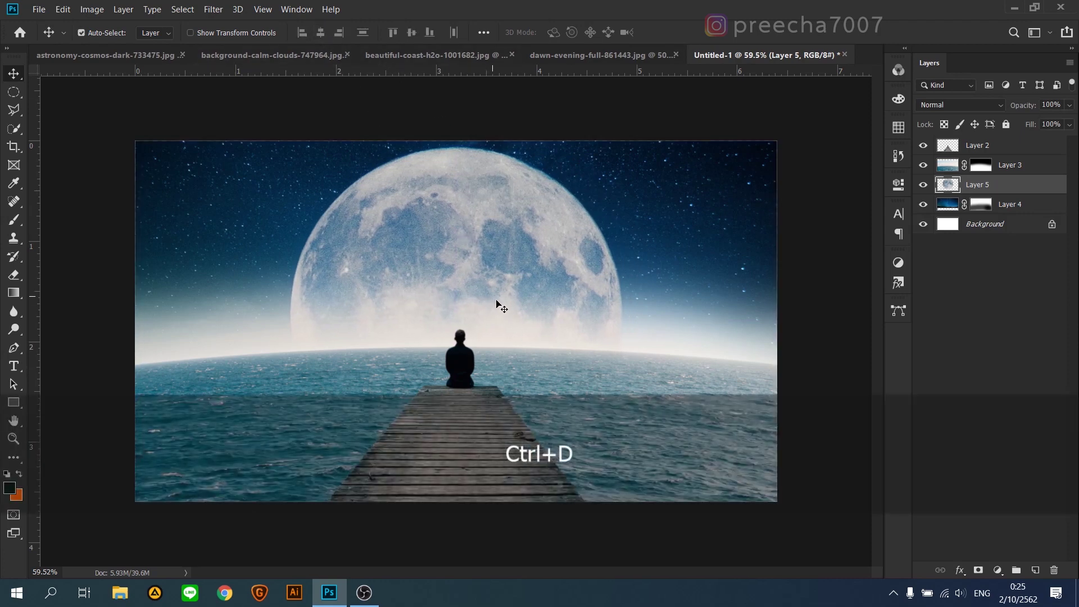
{"action": "left_click_drag", "start_coordinate": [464, 188], "coordinate": [448, 204]}
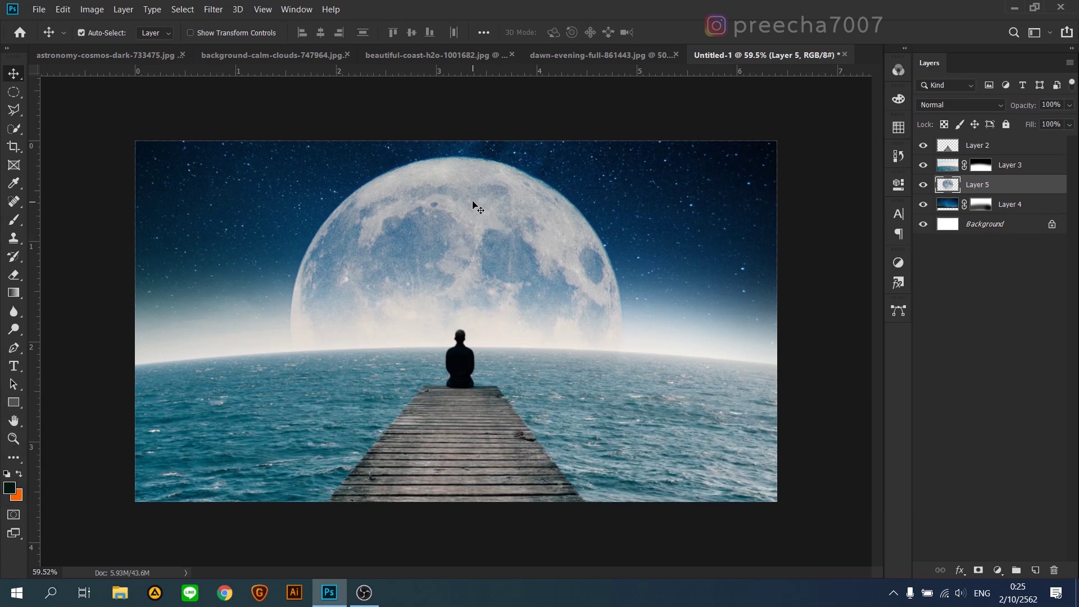
- Scale the moon layer down slightly and lower it towards the horizon behind the seated man
{"action": "key", "text": "ctrl+t"}
{"action": "mouse_move", "coordinate": [625, 152]}
{"action": "left_mouse_down"}
{"action": "mouse_move", "coordinate": [597, 184]}
{"action": "mouse_move", "coordinate": [623, 150]}
{"action": "left_mouse_up"}
{"action": "key", "text": "Return"}
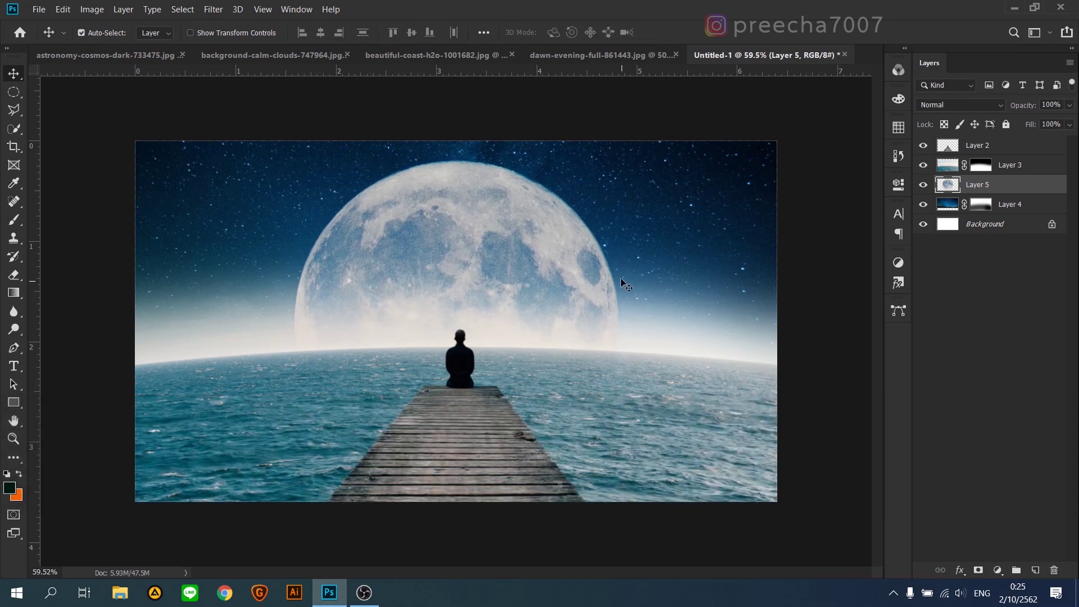
{"action": "left_click_drag", "start_coordinate": [457, 197], "coordinate": [476, 162]}
{"action": "left_click", "coordinate": [489, 120]}
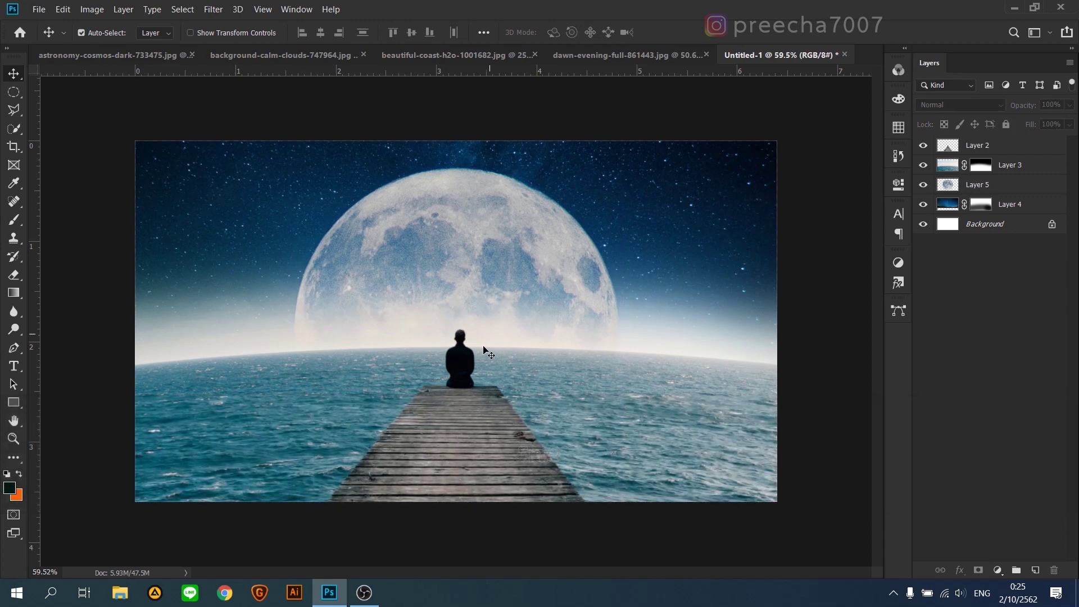
- Load the pier-and-man layer's outline as a selection, intersect it down to the seated man, and copy him to a new layer
{"action": "left_click", "coordinate": [466, 368]}
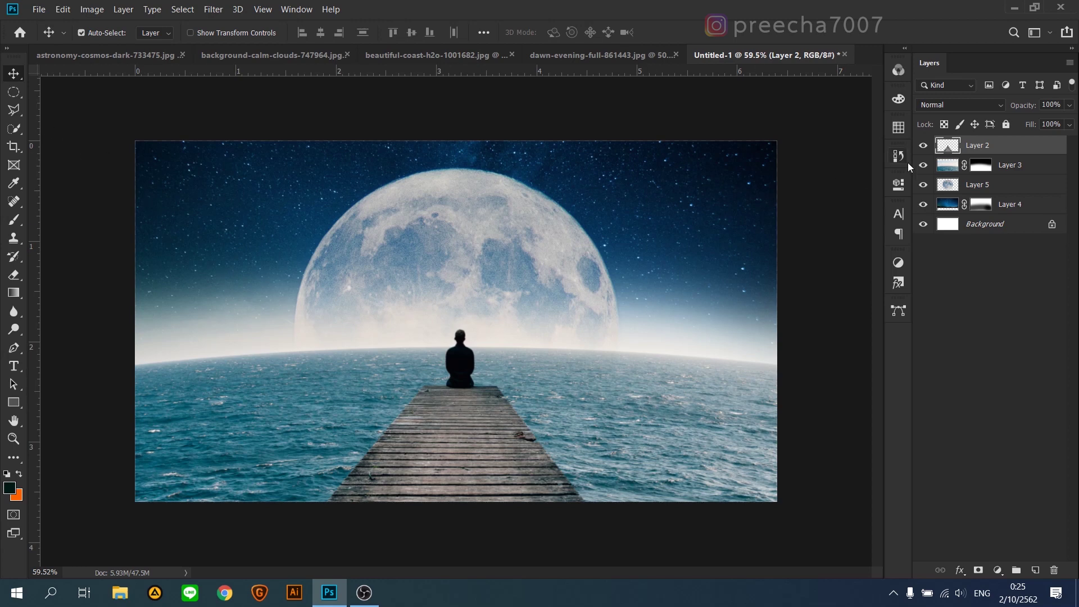
{"action": "key", "text": "ctrl"}
{"action": "left_click", "coordinate": [947, 148], "text": "ctrl"}
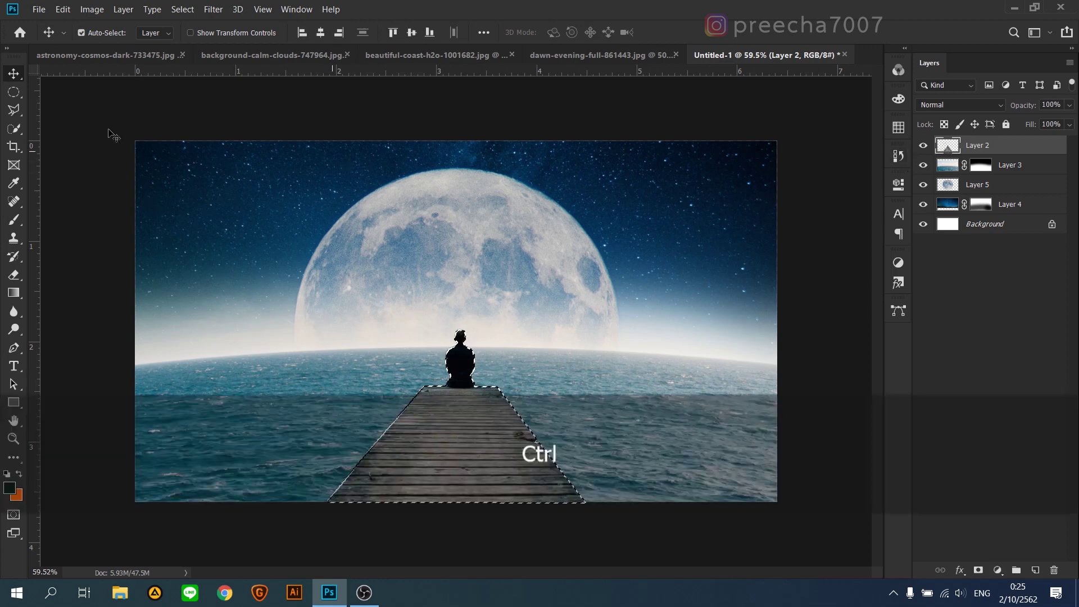
{"action": "left_click", "coordinate": [13, 91]}
{"action": "left_click", "coordinate": [90, 92]}
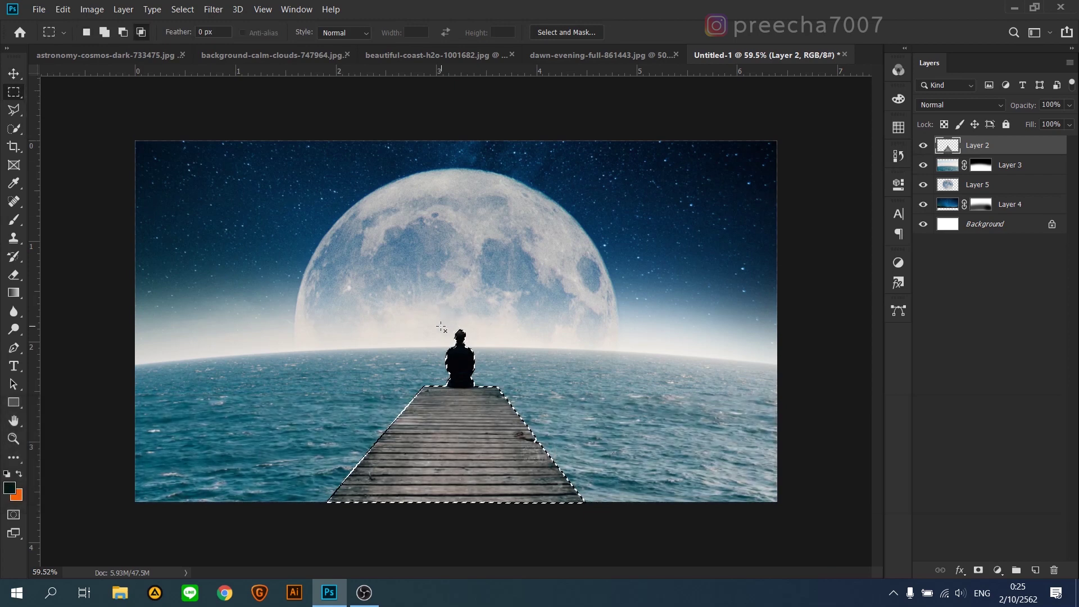
{"action": "left_click_drag", "start_coordinate": [413, 313], "coordinate": [514, 385]}
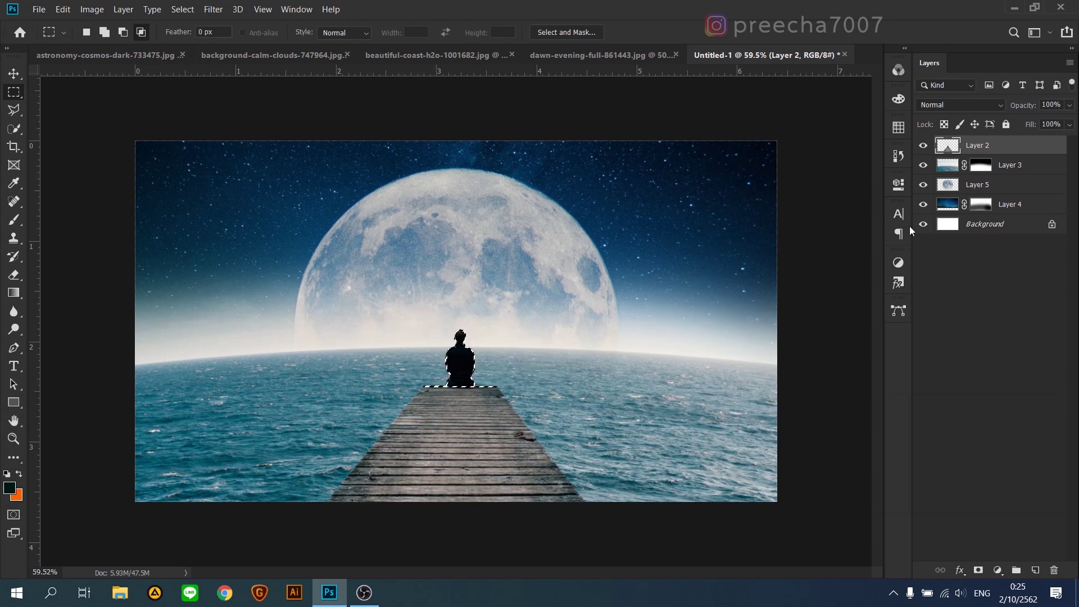
{"action": "key", "text": "ctrl+j"}
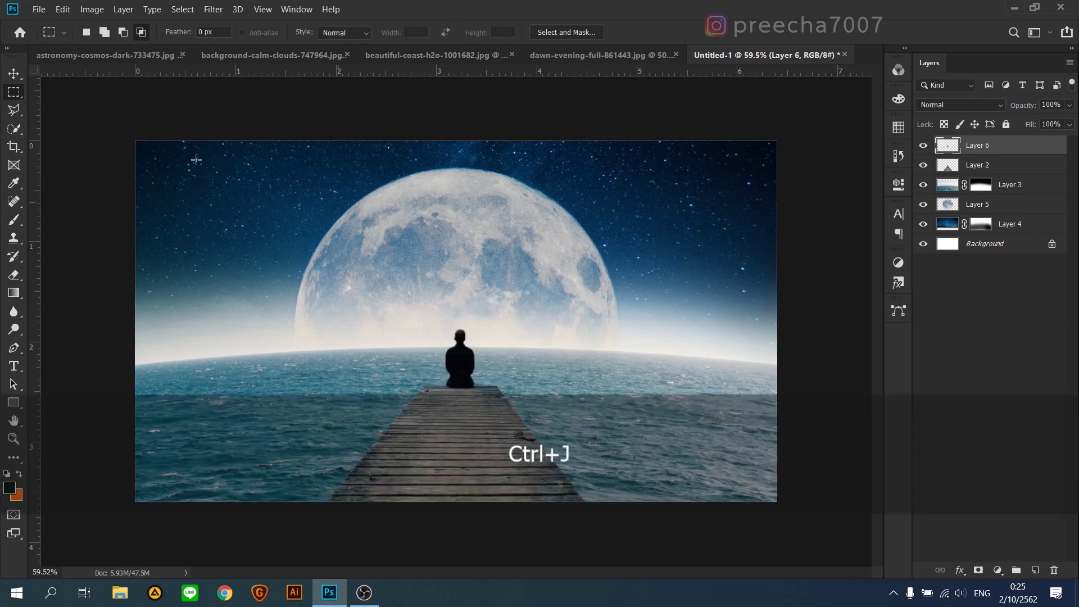
- Move the copied man down onto the pier, flip him vertically and align him directly beneath the original figure
{"action": "left_click", "coordinate": [7, 76]}
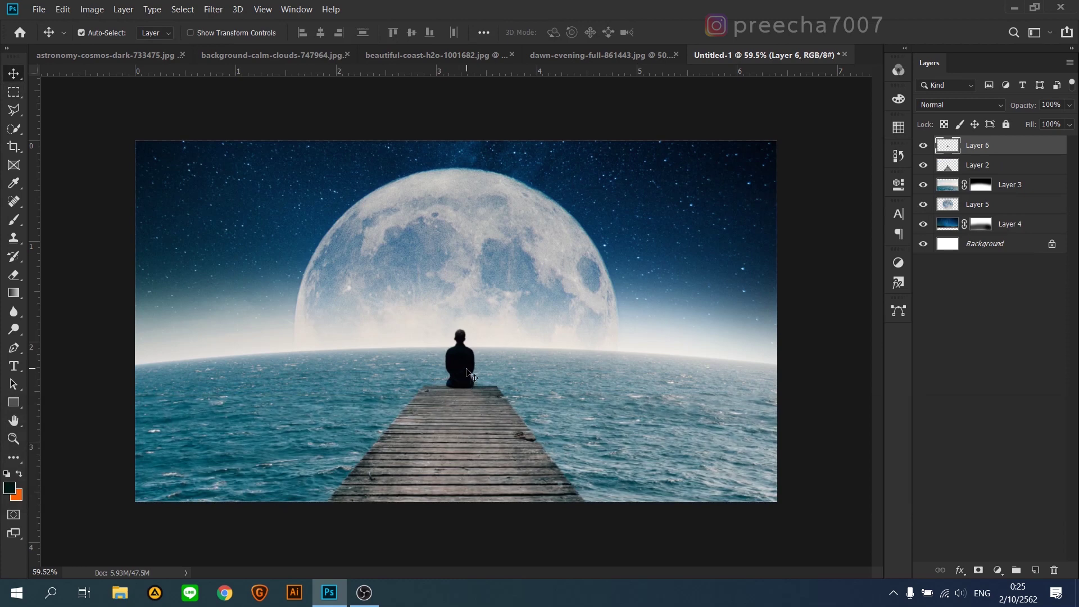
{"action": "left_click_drag", "start_coordinate": [467, 375], "coordinate": [467, 432]}
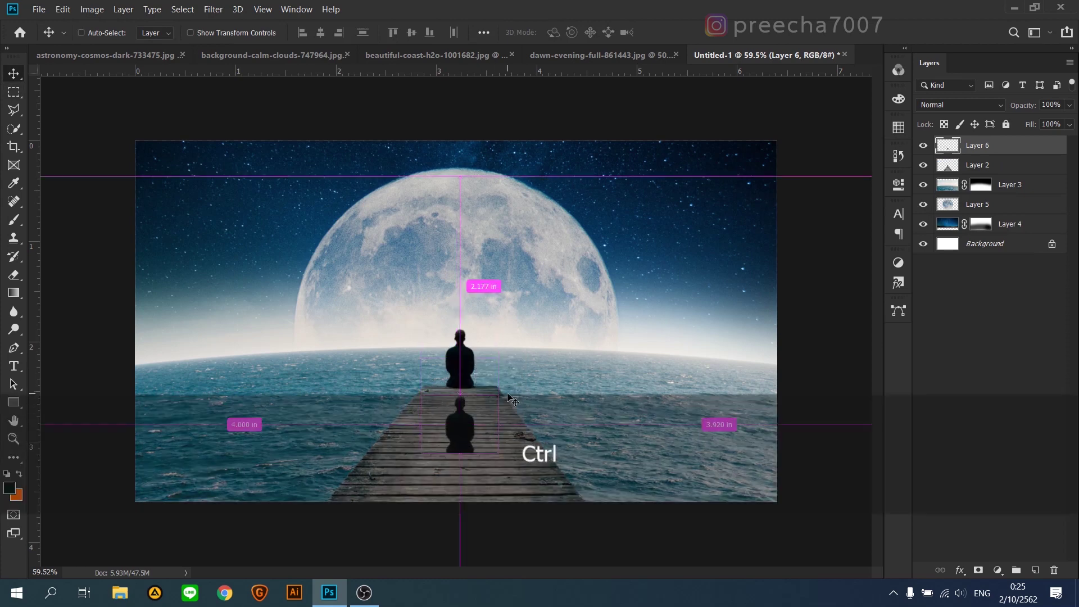
{"action": "key", "text": "ctrl+t"}
{"action": "right_click", "coordinate": [467, 421]}
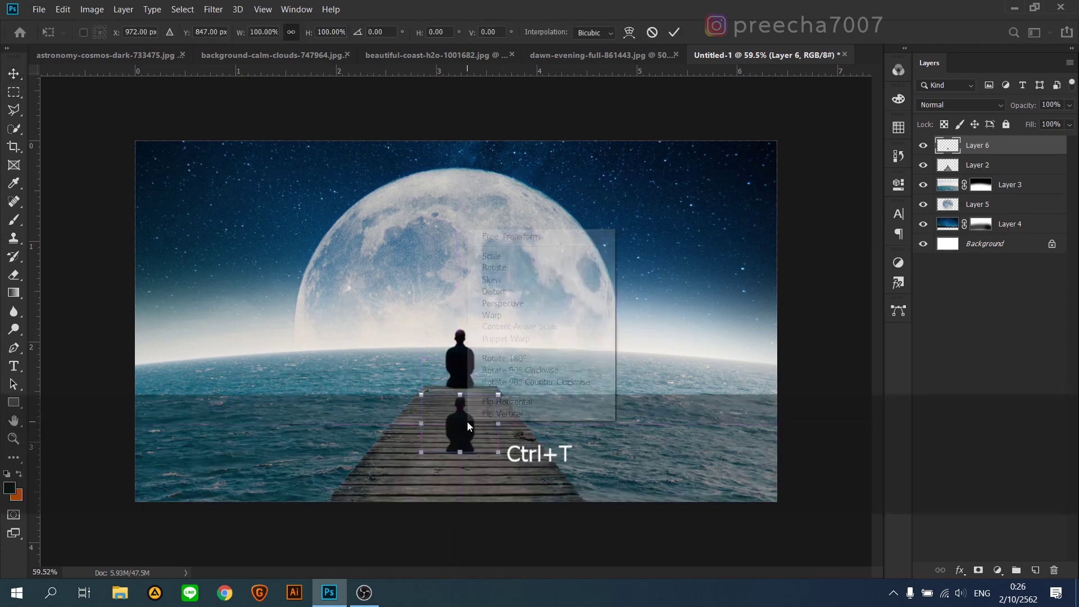
{"action": "left_click", "coordinate": [498, 418]}
{"action": "left_click_drag", "start_coordinate": [459, 427], "coordinate": [460, 416]}
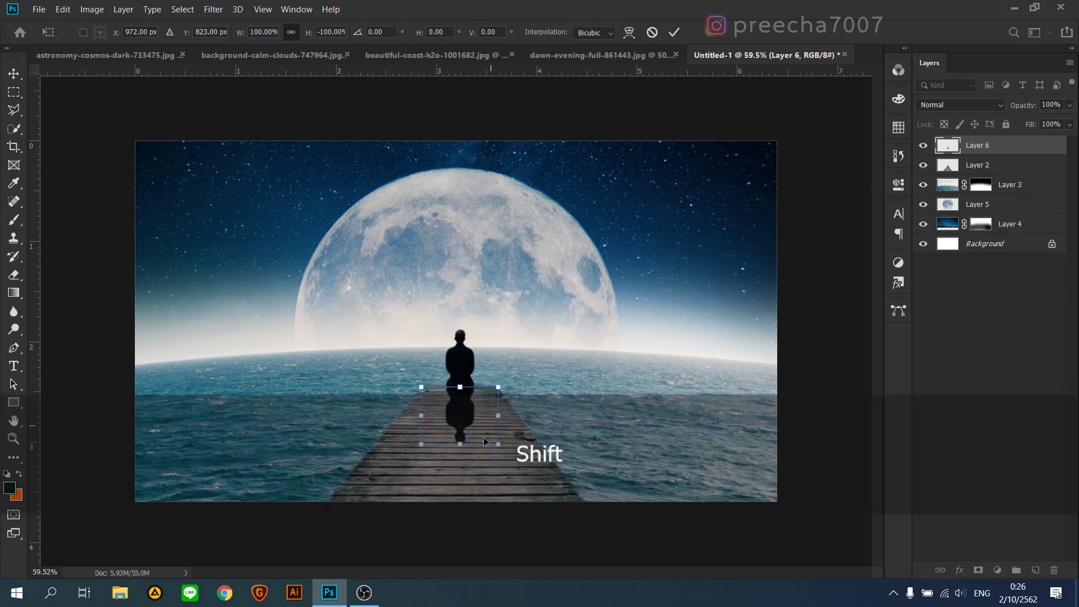
- Widen the far end of the flipped copy with a Perspective transform to follow the pier's edges, and adjust its length slightly
{"action": "right_click", "coordinate": [465, 426]}
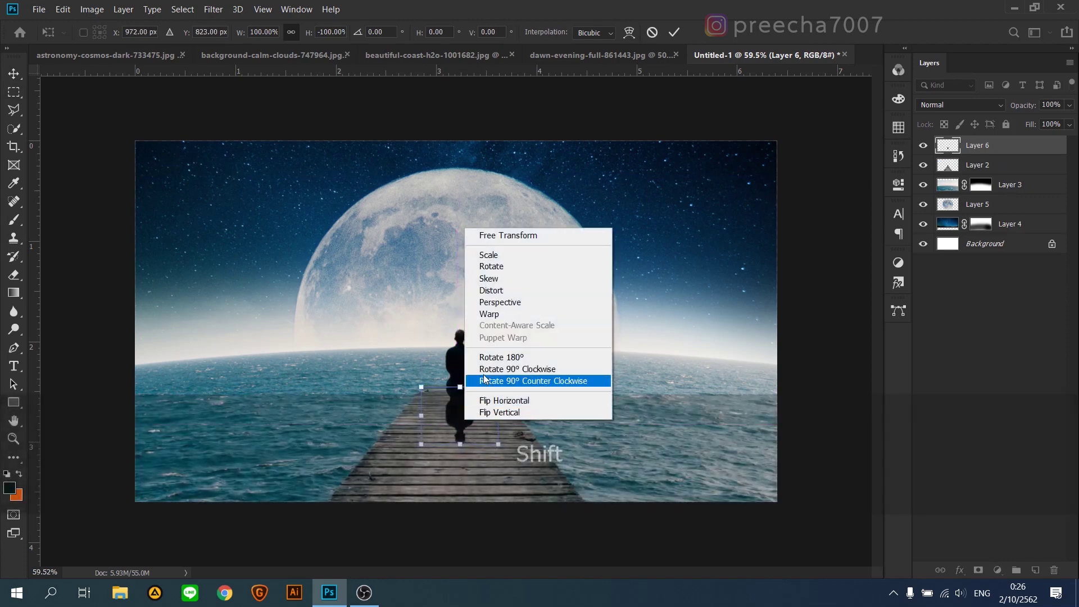
{"action": "left_click", "coordinate": [495, 302]}
{"action": "left_click_drag", "start_coordinate": [501, 445], "coordinate": [540, 444]}
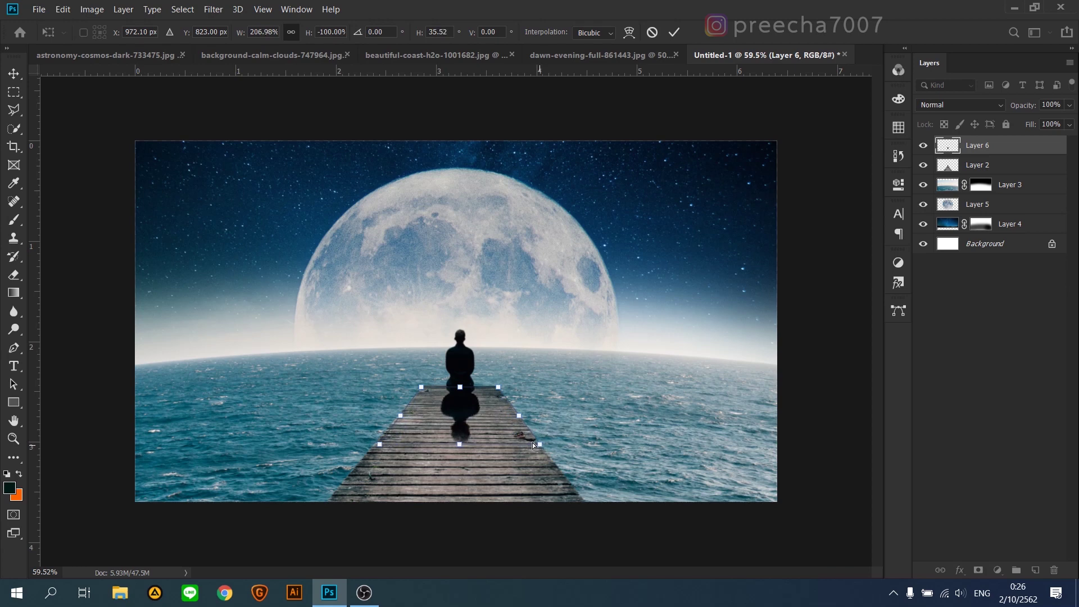
{"action": "right_click", "coordinate": [466, 414]}
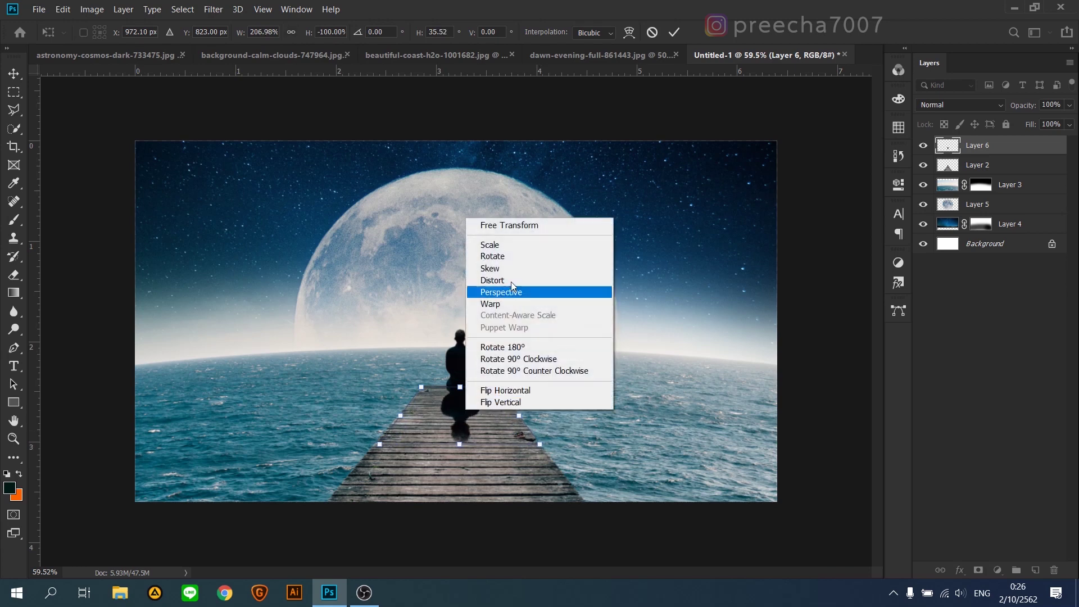
{"action": "left_click", "coordinate": [509, 226]}
{"action": "mouse_move", "coordinate": [459, 445]}
{"action": "left_mouse_down"}
{"action": "mouse_move", "coordinate": [462, 467]}
{"action": "mouse_move", "coordinate": [465, 447]}
{"action": "left_mouse_up"}
{"action": "key", "text": "Return"}
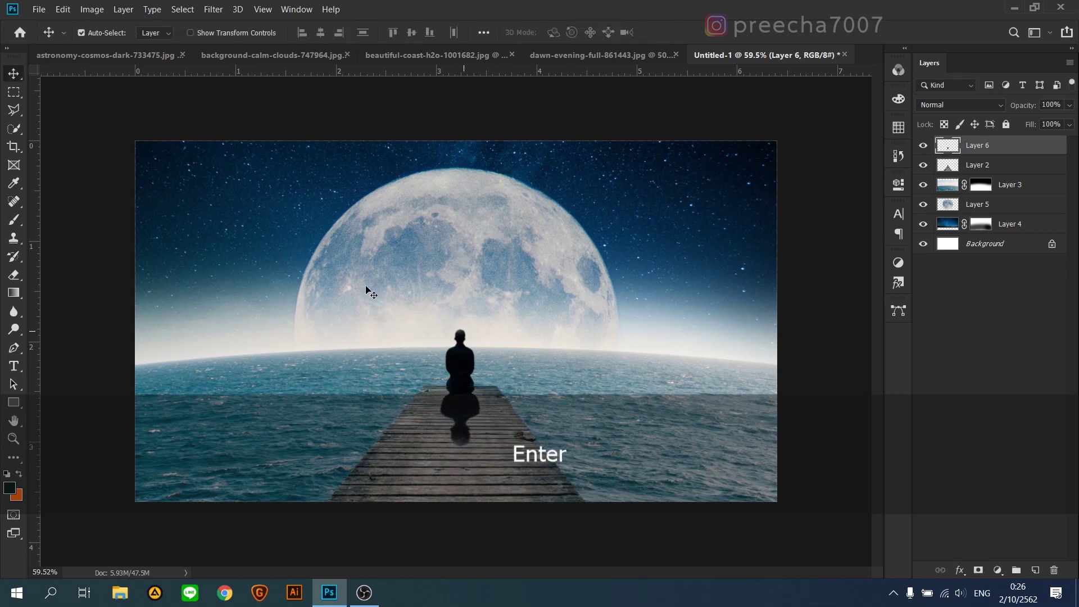
- Turn the flipped figure into a black shadow with Hue/Saturation, setting Lightness to -100
{"action": "left_click", "coordinate": [92, 10]}
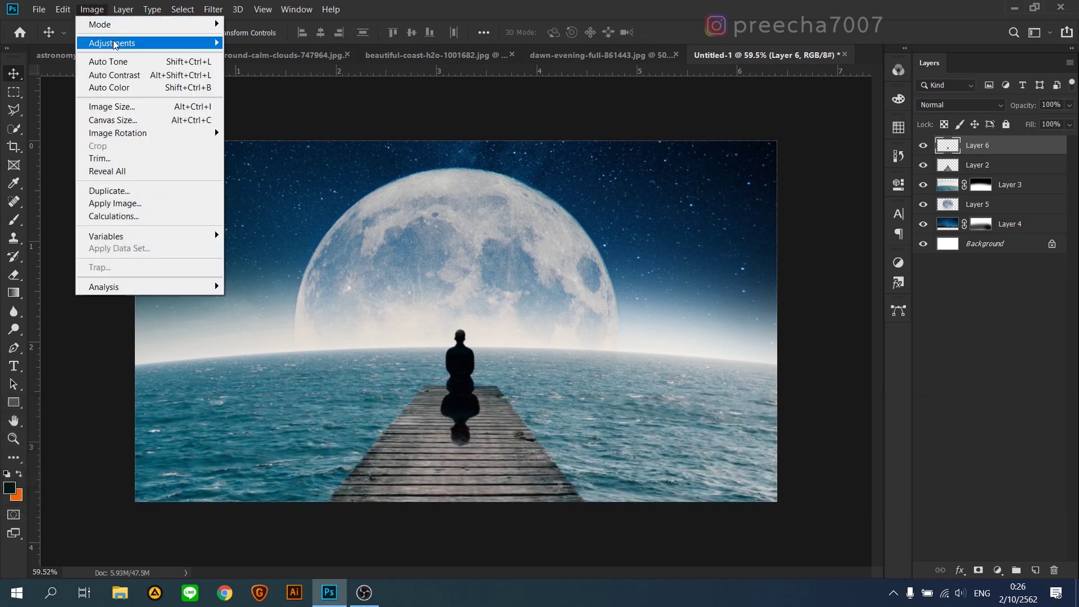
{"action": "mouse_move", "coordinate": [213, 50]}
{"action": "left_click", "coordinate": [289, 114]}
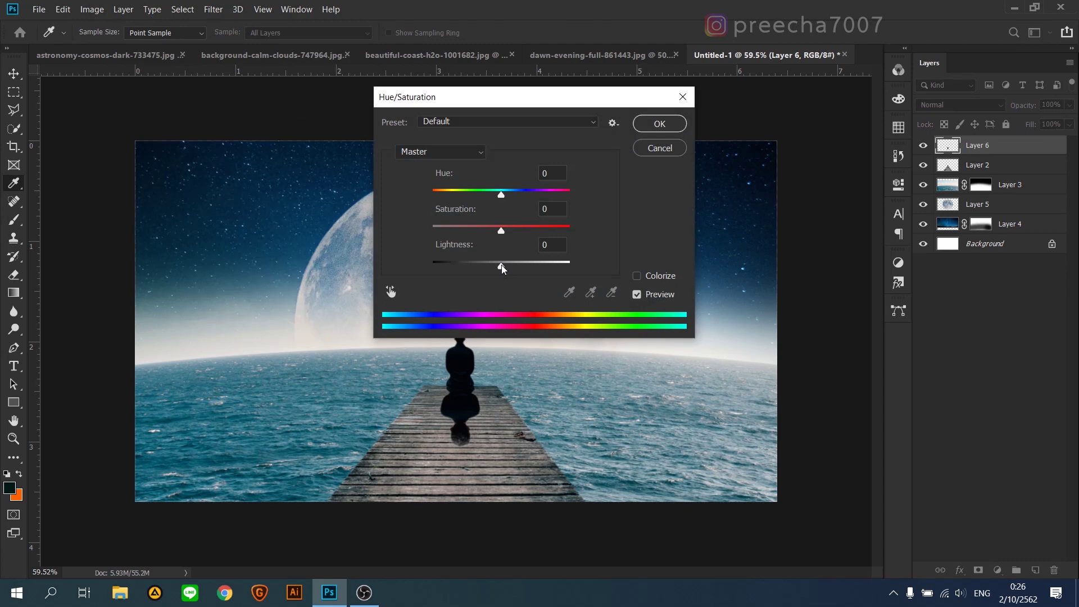
{"action": "left_click_drag", "start_coordinate": [502, 268], "coordinate": [419, 268]}
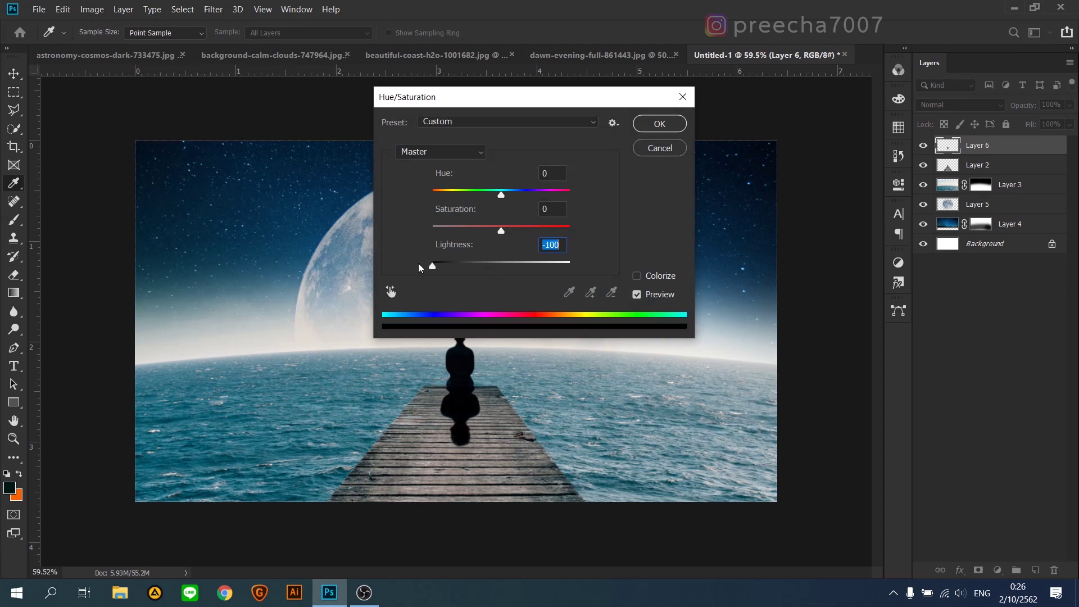
{"action": "left_click", "coordinate": [656, 128]}
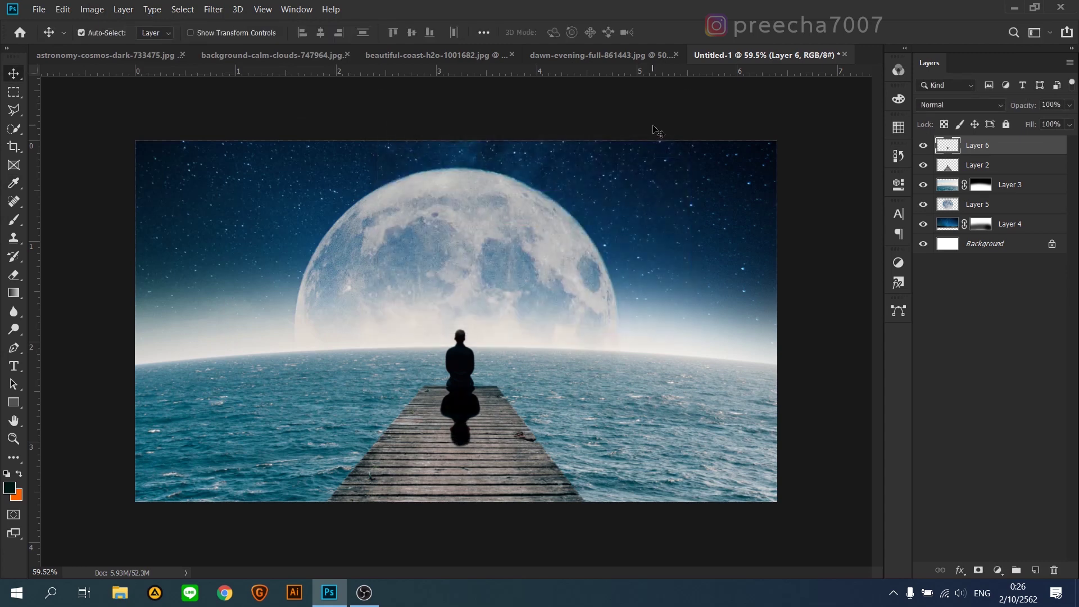
- Soften the man's shadow with a Gaussian Blur of 7.2 pixels radius
{"action": "left_click", "coordinate": [210, 10]}
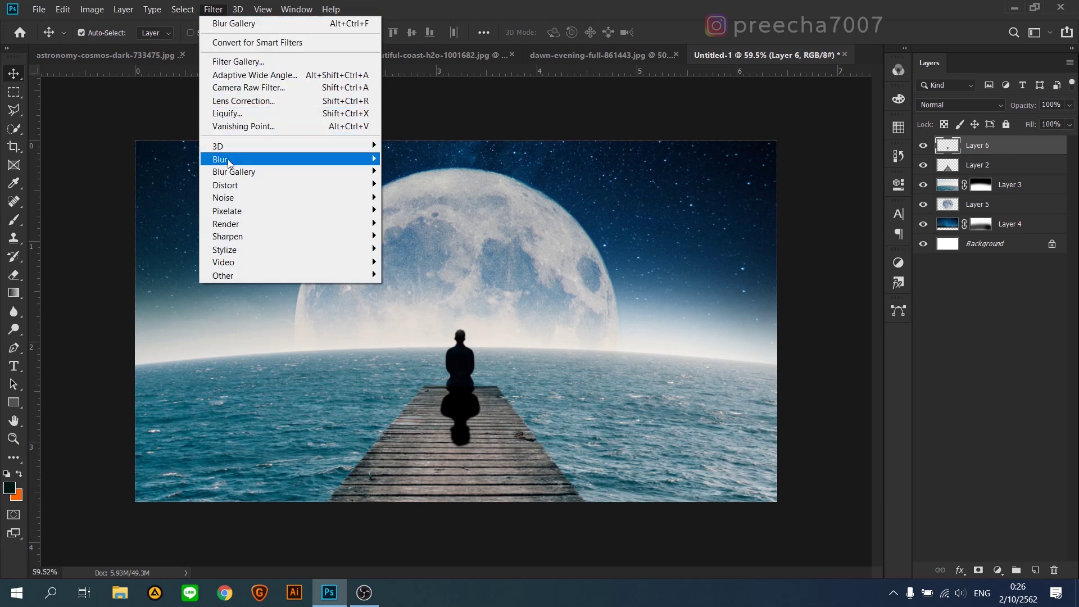
{"action": "mouse_move", "coordinate": [229, 163]}
{"action": "left_click", "coordinate": [431, 210]}
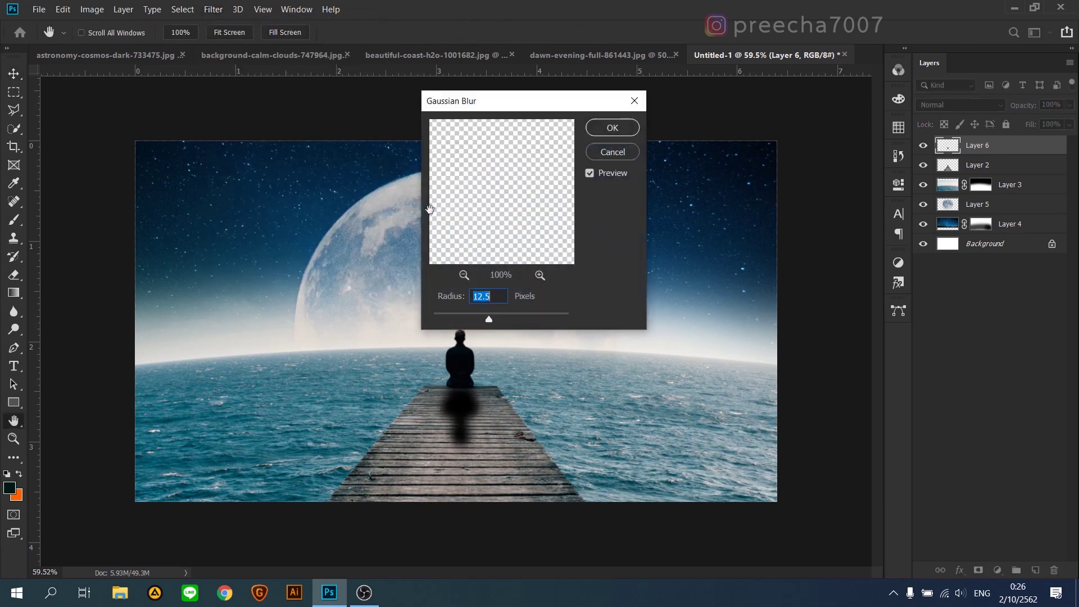
{"action": "left_click_drag", "start_coordinate": [483, 323], "coordinate": [482, 322]}
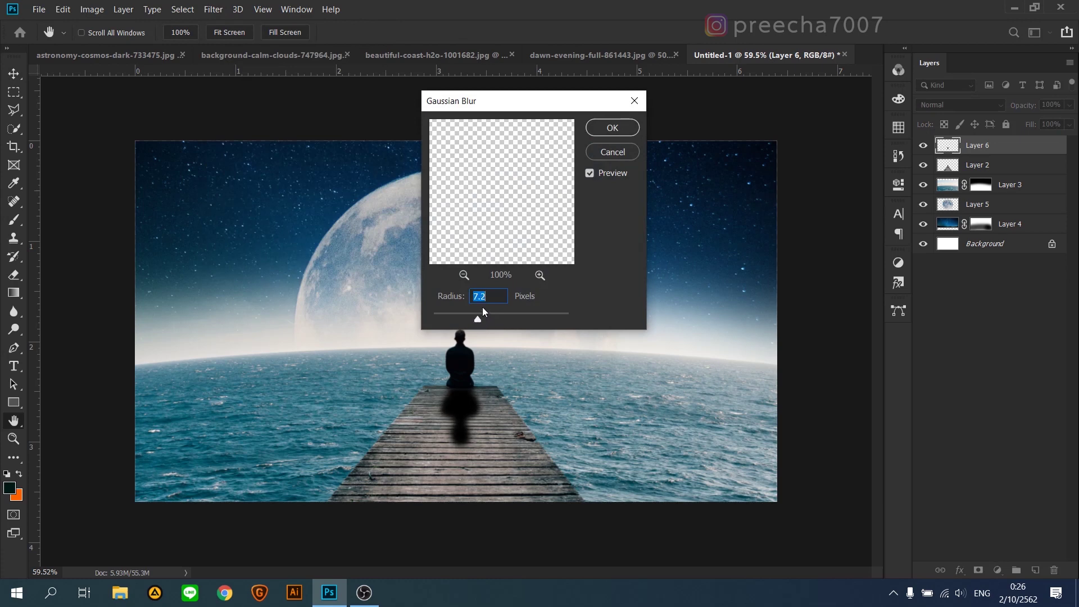
{"action": "left_click", "coordinate": [613, 129]}
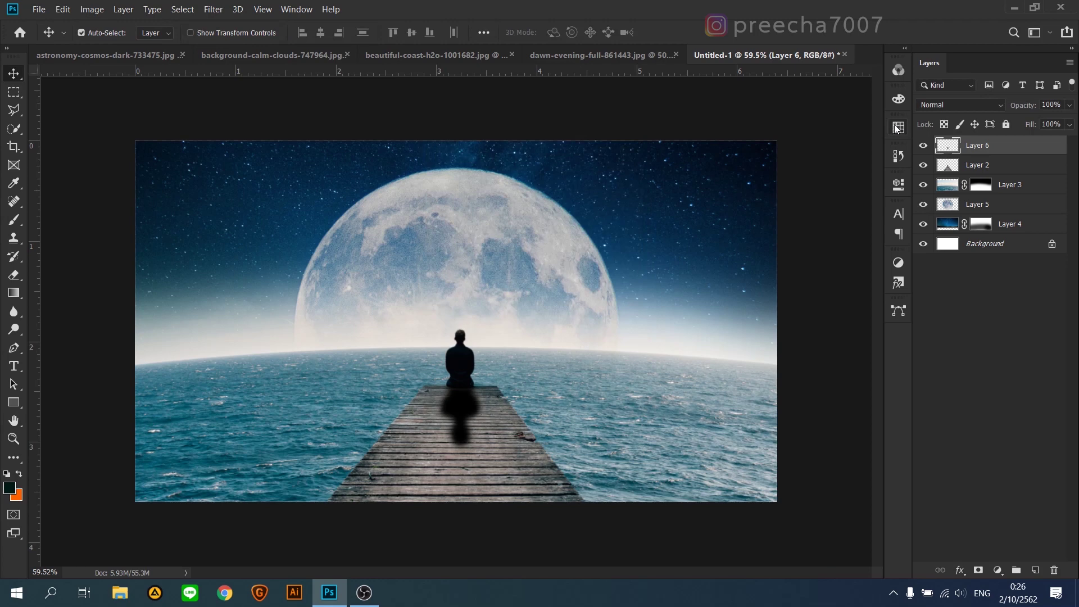
- Set the shadow layer's blend mode to Overlay and its opacity to 80%
{"action": "left_click", "coordinate": [933, 103]}
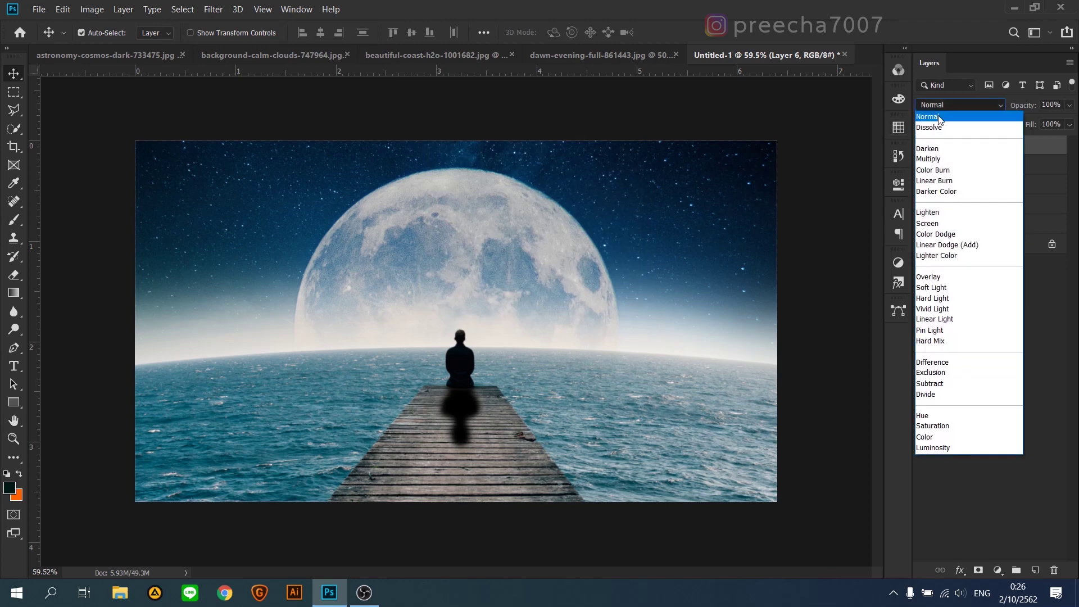
{"action": "left_click", "coordinate": [945, 279]}
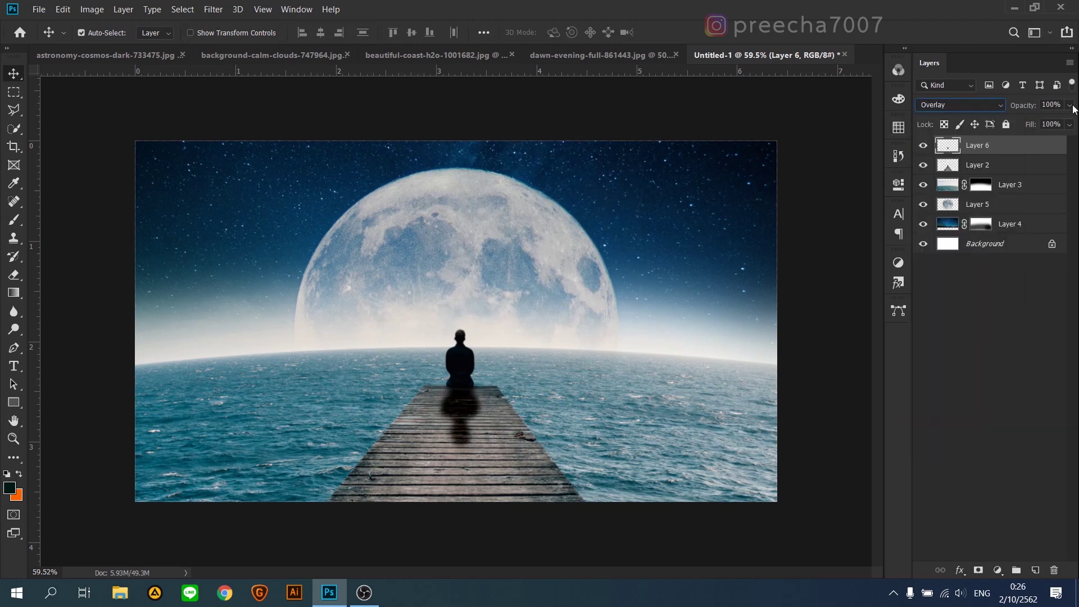
{"action": "left_click", "coordinate": [1041, 121]}
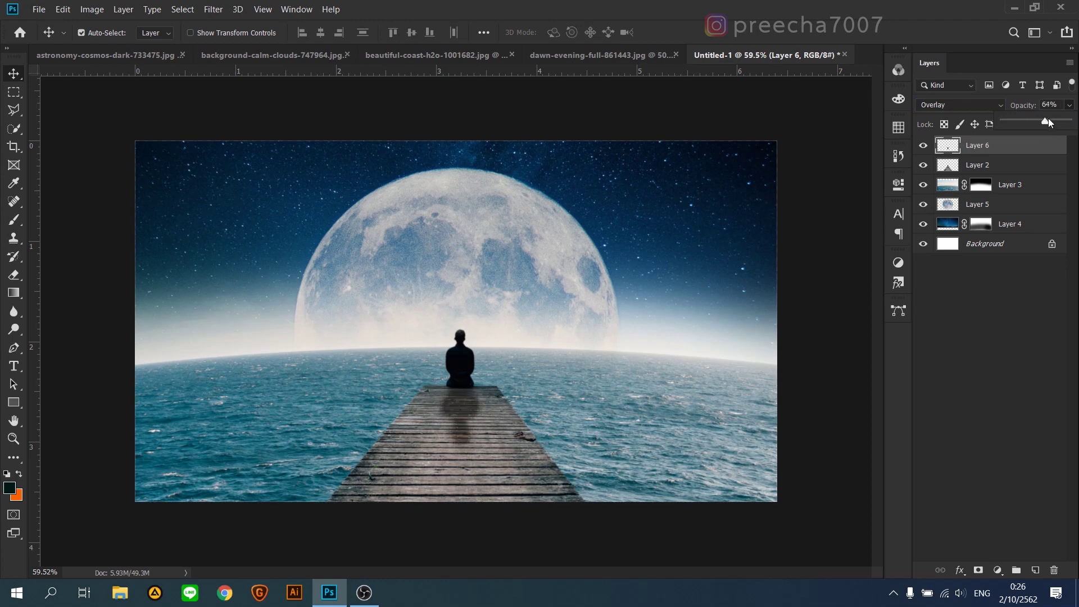
{"action": "left_click_drag", "start_coordinate": [1055, 121], "coordinate": [1061, 118]}
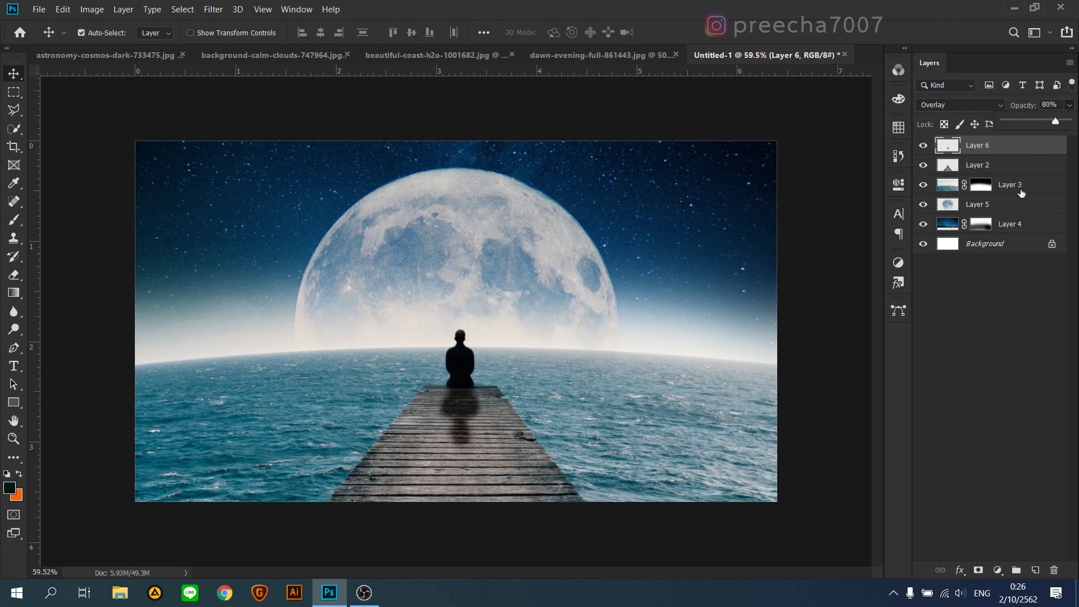
- Add a layer mask to the shadow and fade its lower end with a large black brush at 30% opacity
{"action": "left_click", "coordinate": [979, 571]}
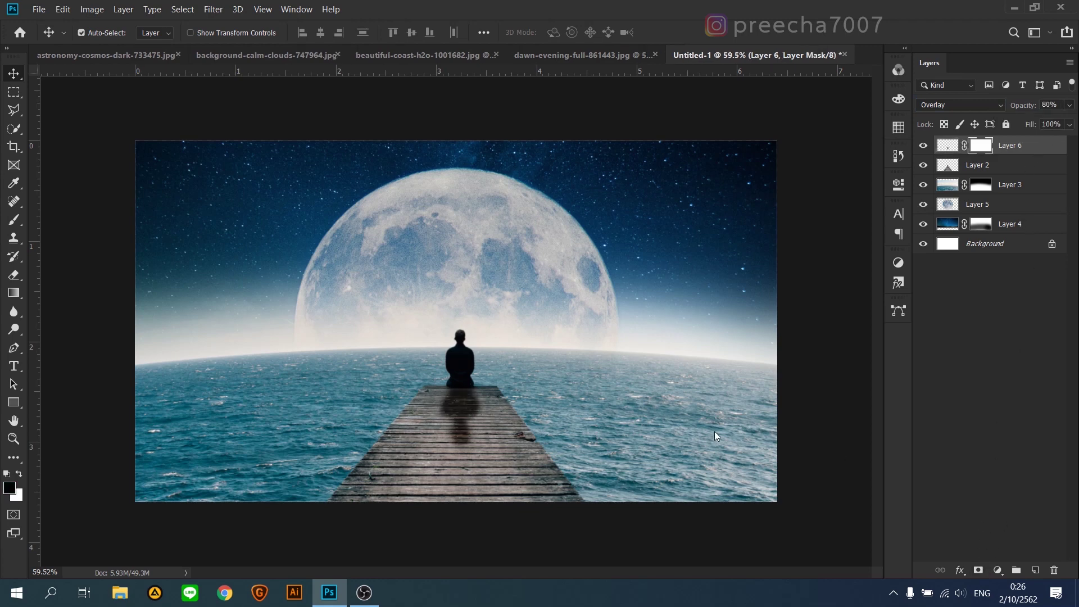
{"action": "key", "text": "b"}
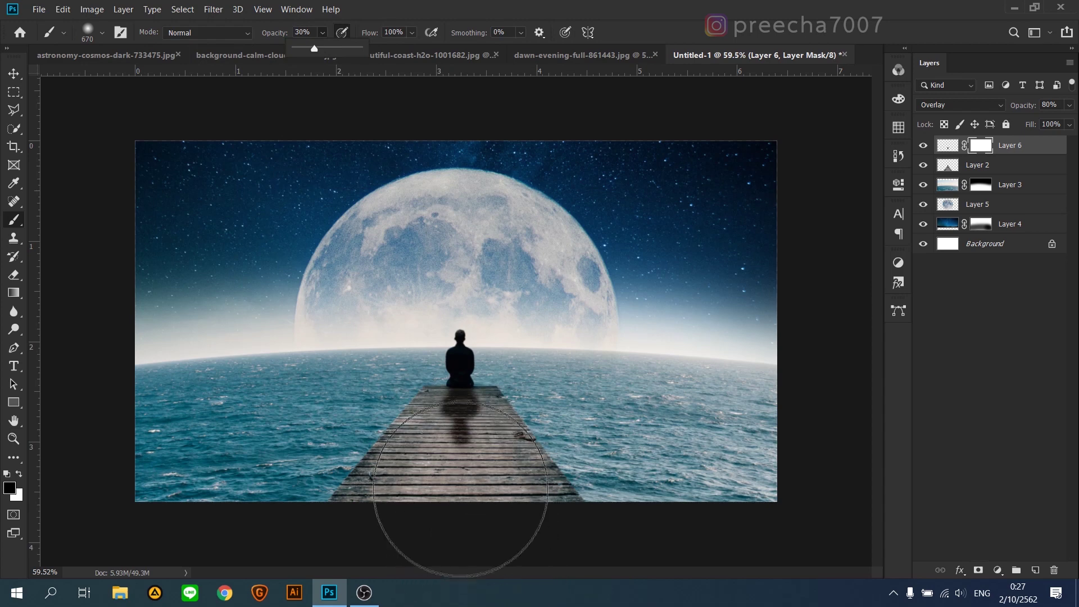
{"action": "key", "text": "3"}
{"action": "mouse_move", "coordinate": [460, 474]}
{"action": "left_mouse_down"}
{"action": "mouse_move", "coordinate": [465, 514]}
{"action": "mouse_move", "coordinate": [495, 514]}
{"action": "left_mouse_up"}
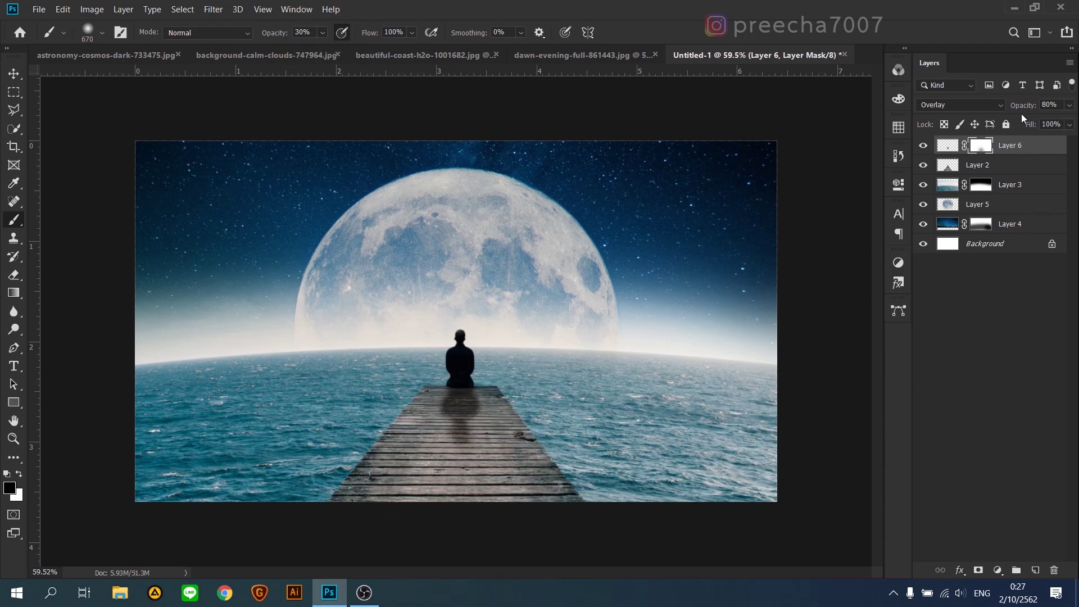
- Set the shadow layer's opacity to 78% and soften its mask over the pier with the Blur tool at 100% strength
{"action": "left_click", "coordinate": [1070, 105]}
{"action": "left_click", "coordinate": [466, 496]}
{"action": "left_click", "coordinate": [13, 311]}
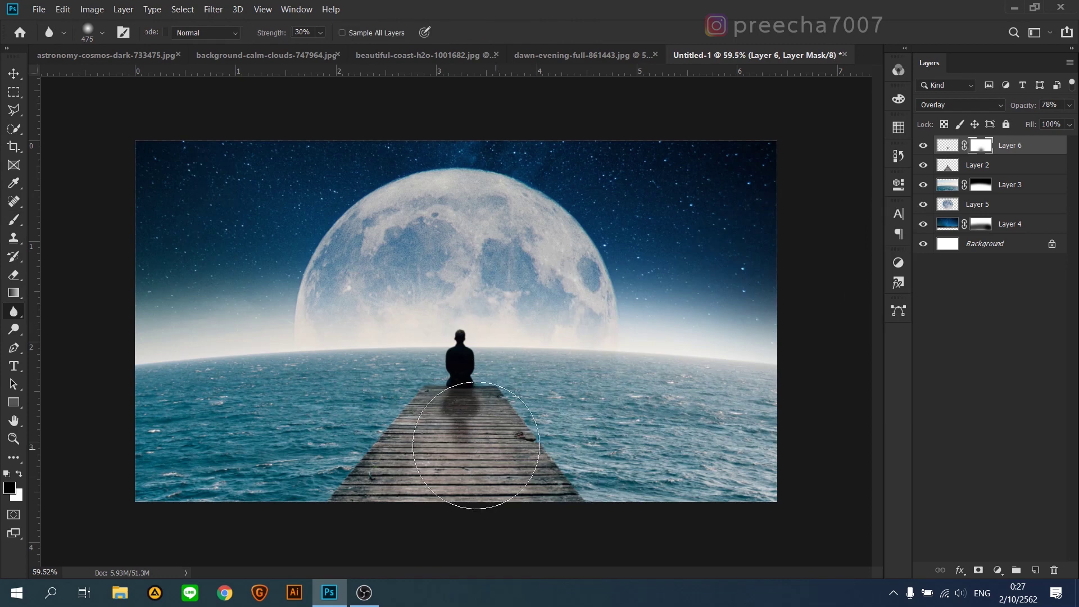
{"action": "left_click_drag", "start_coordinate": [465, 438], "coordinate": [458, 446]}
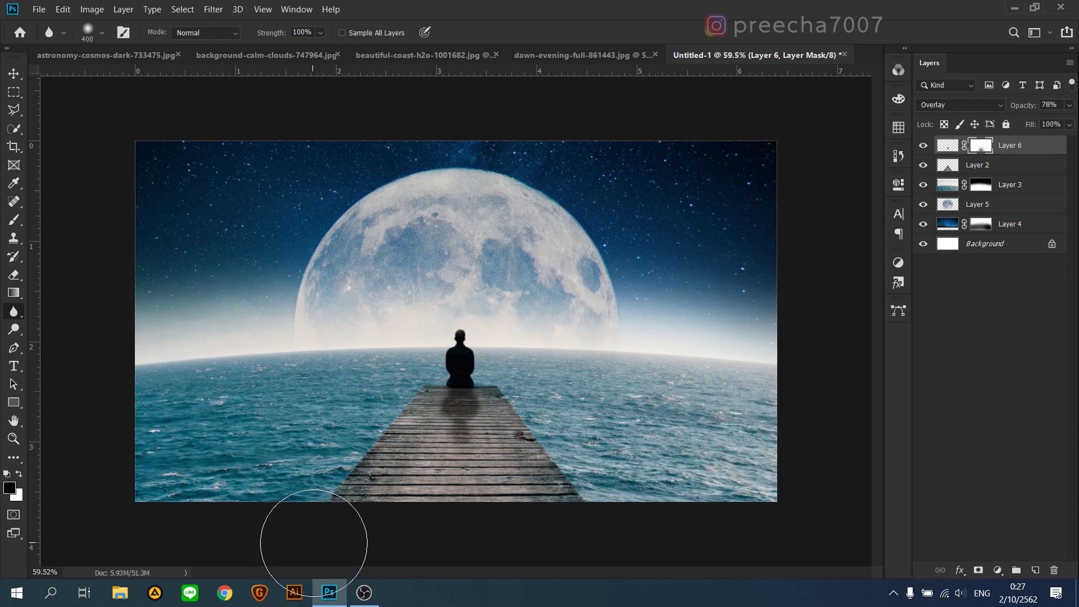
- Create a new empty layer above the pier-and-man layer and clip it to that layer
{"action": "scroll", "coordinate": [494, 482], "scroll_direction": "up", "scroll_amount": 1}
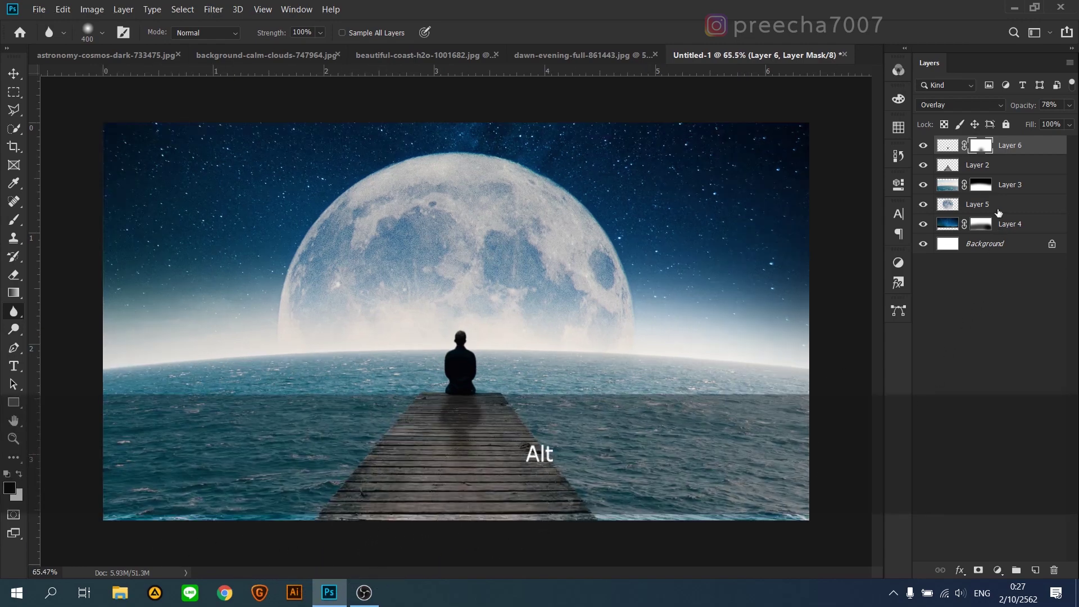
{"action": "left_click", "coordinate": [1011, 170]}
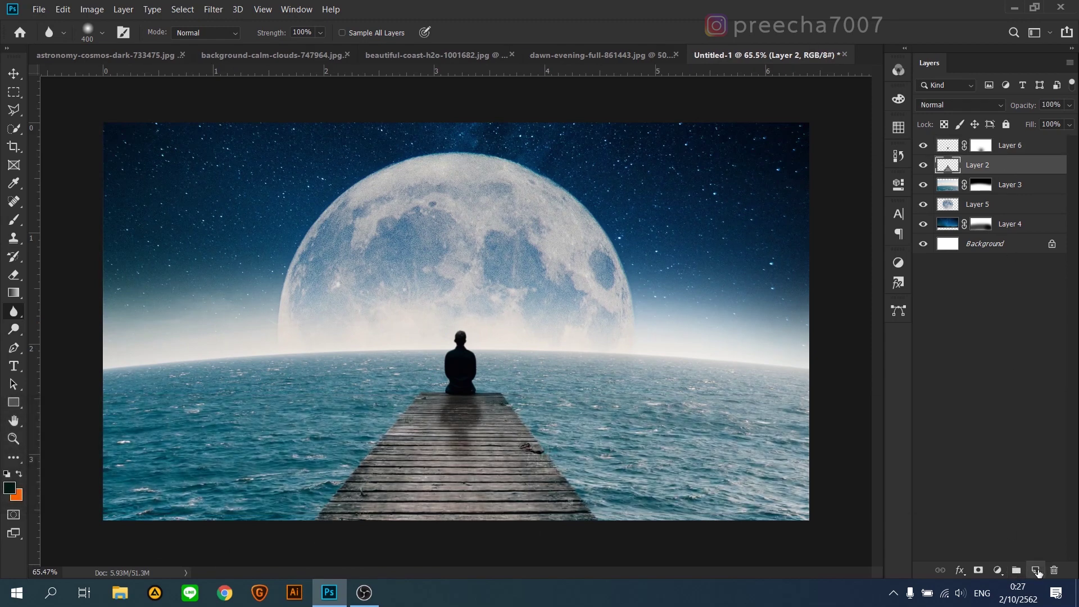
{"action": "left_click", "coordinate": [1037, 570]}
{"action": "left_click", "coordinate": [981, 176], "text": "alt"}
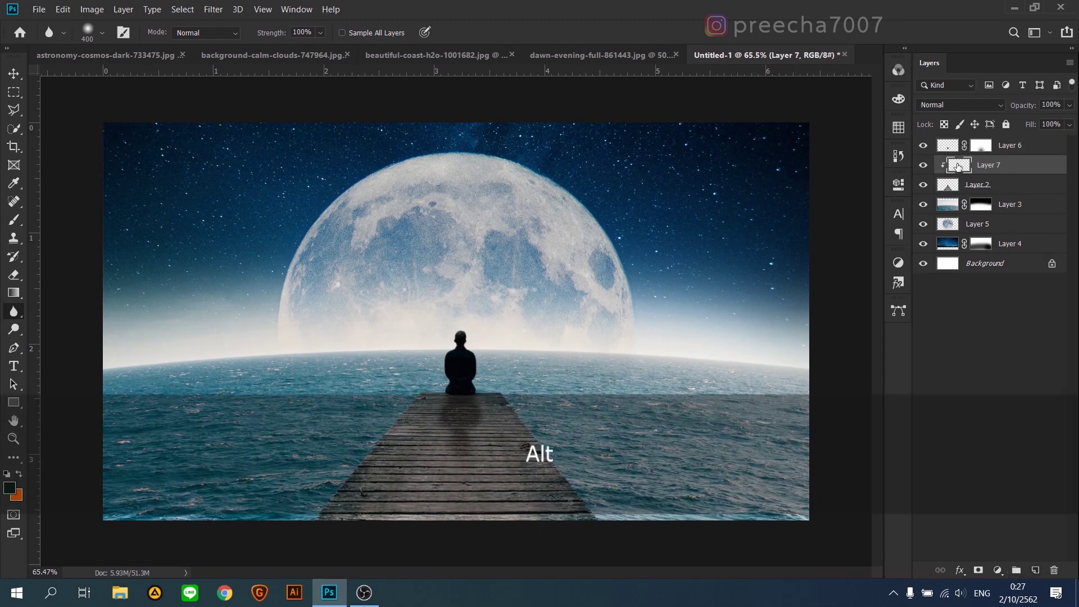
- Set the clipped layer's blend mode to Overlay and darken the pier's near end with a soft black brush at 30% opacity
{"action": "left_click", "coordinate": [958, 106]}
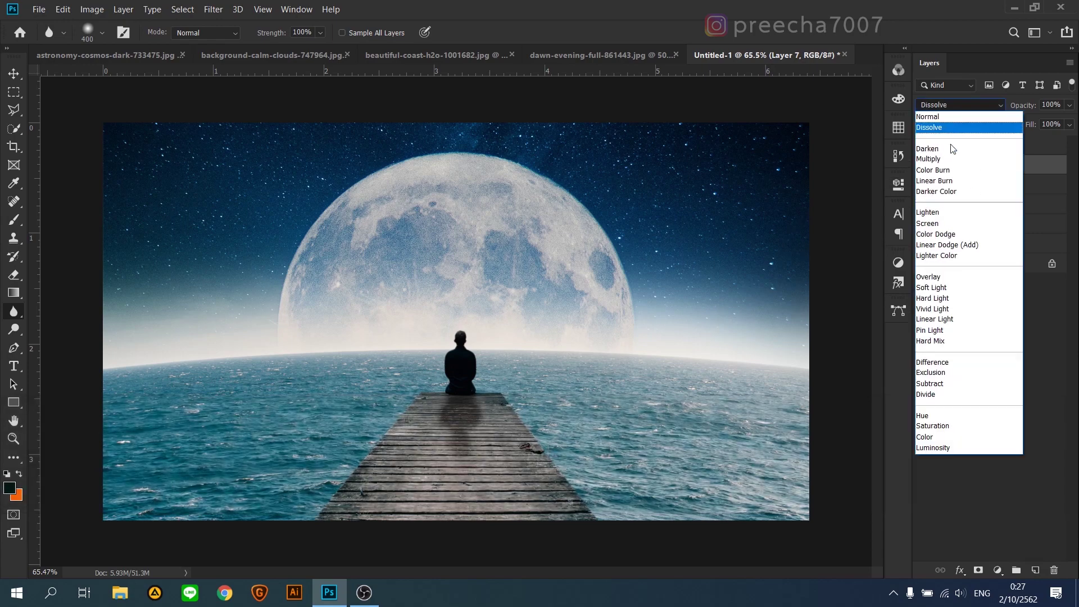
{"action": "left_click", "coordinate": [948, 279]}
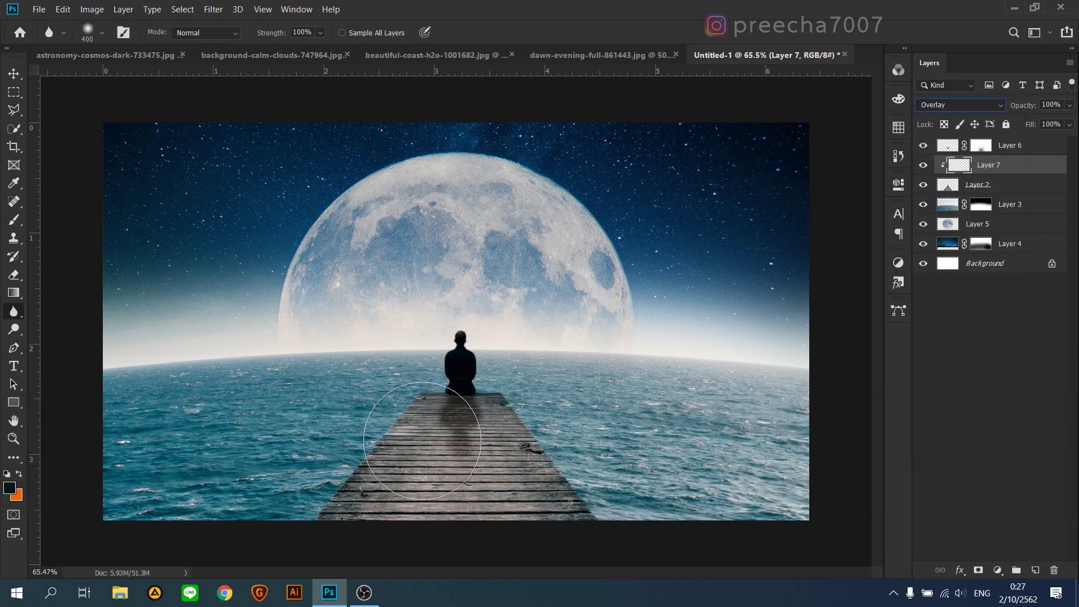
{"action": "left_click", "coordinate": [322, 33]}
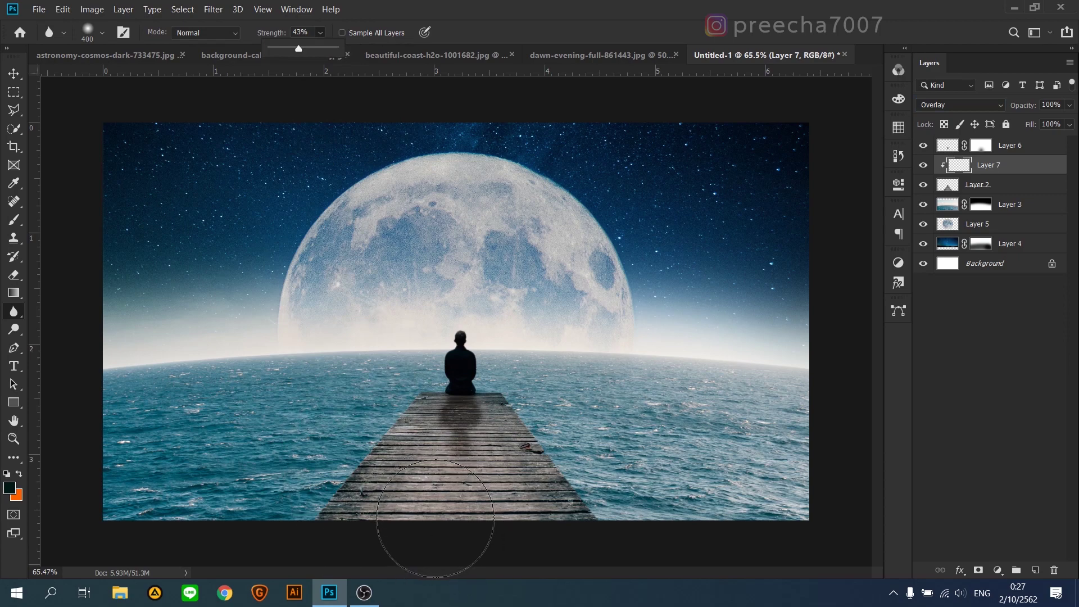
{"action": "left_click_drag", "start_coordinate": [436, 520], "coordinate": [484, 527]}
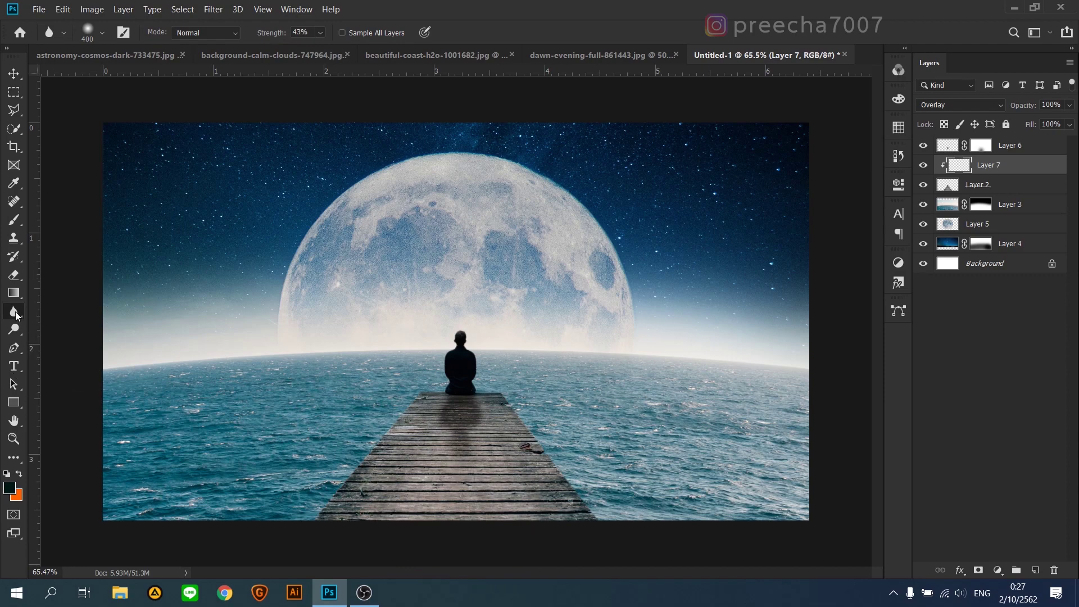
{"action": "left_click", "coordinate": [14, 219]}
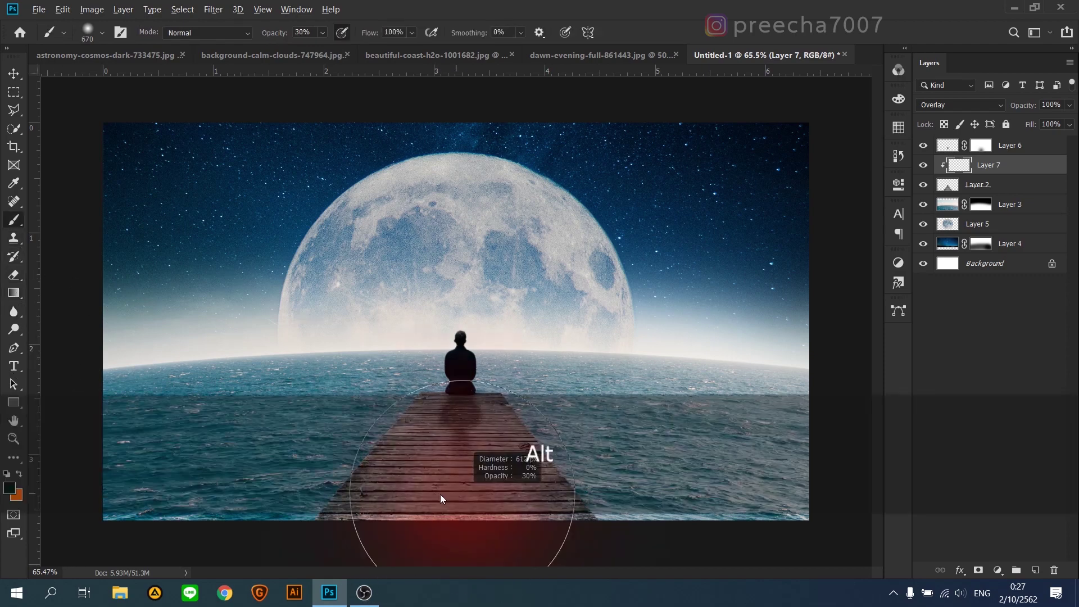
{"action": "key", "text": "alt"}
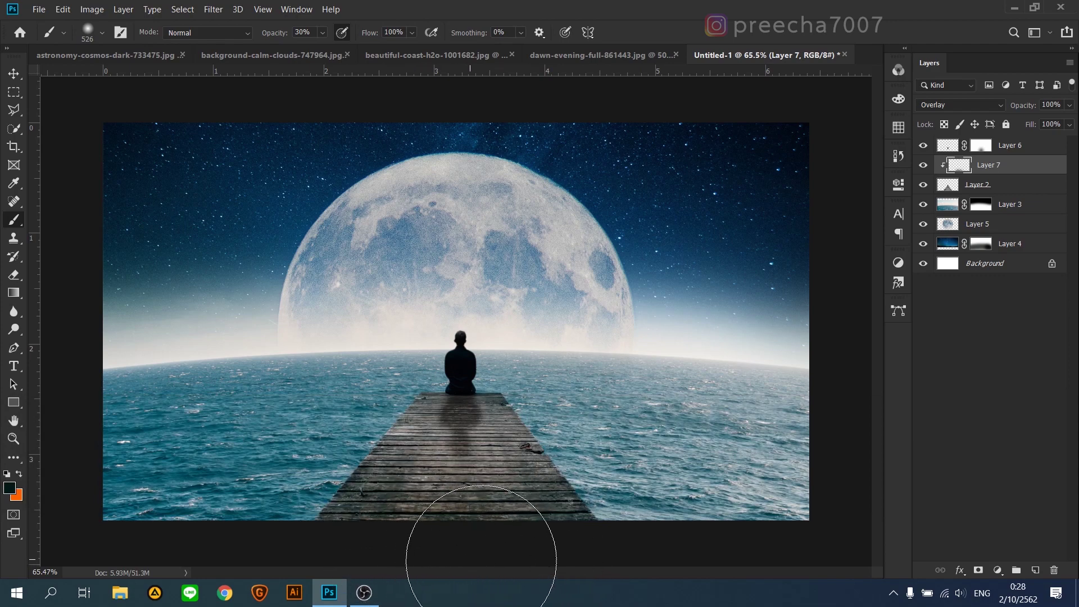
{"action": "left_click_drag", "start_coordinate": [518, 521], "coordinate": [593, 474]}
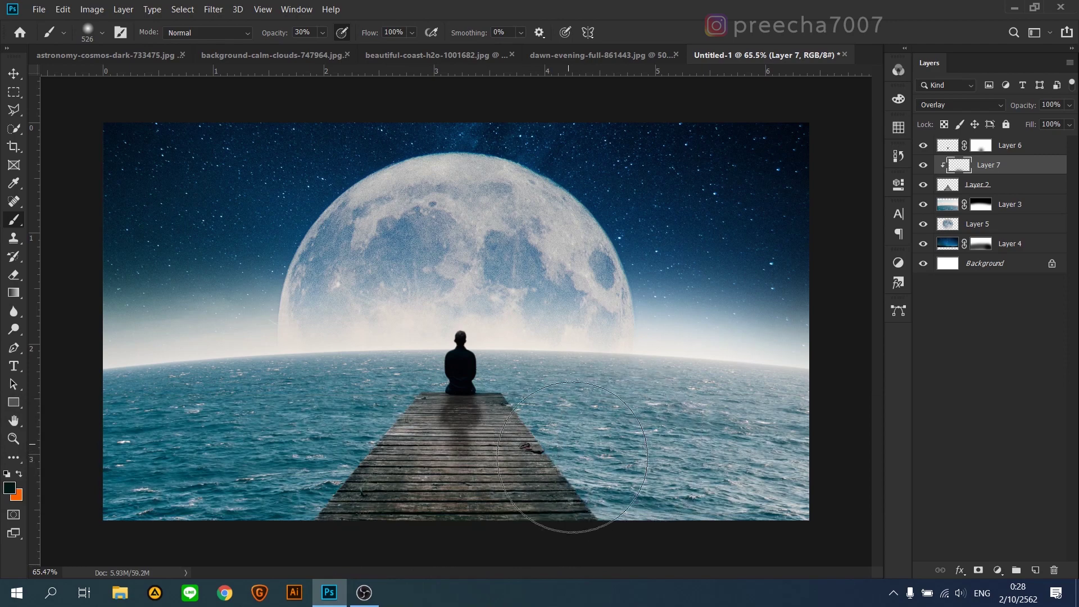
- Add a new top layer, darken the image's outer edges with a soft 1070 px black brush, and set its blend mode to Overlay
{"action": "scroll", "coordinate": [456, 321], "scroll_direction": "down", "scroll_amount": 2}
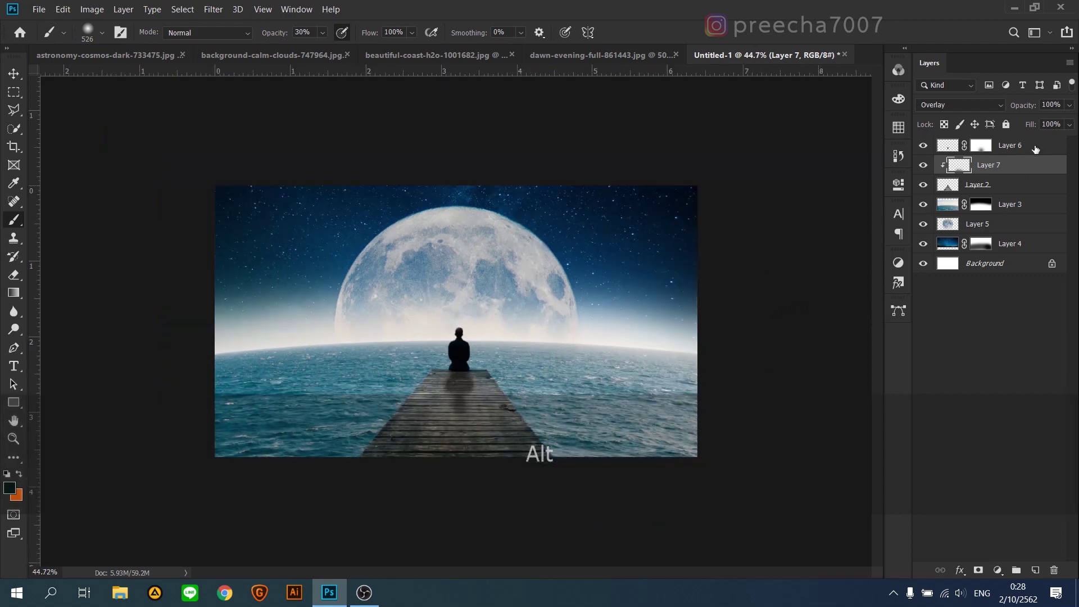
{"action": "left_click", "coordinate": [1037, 147]}
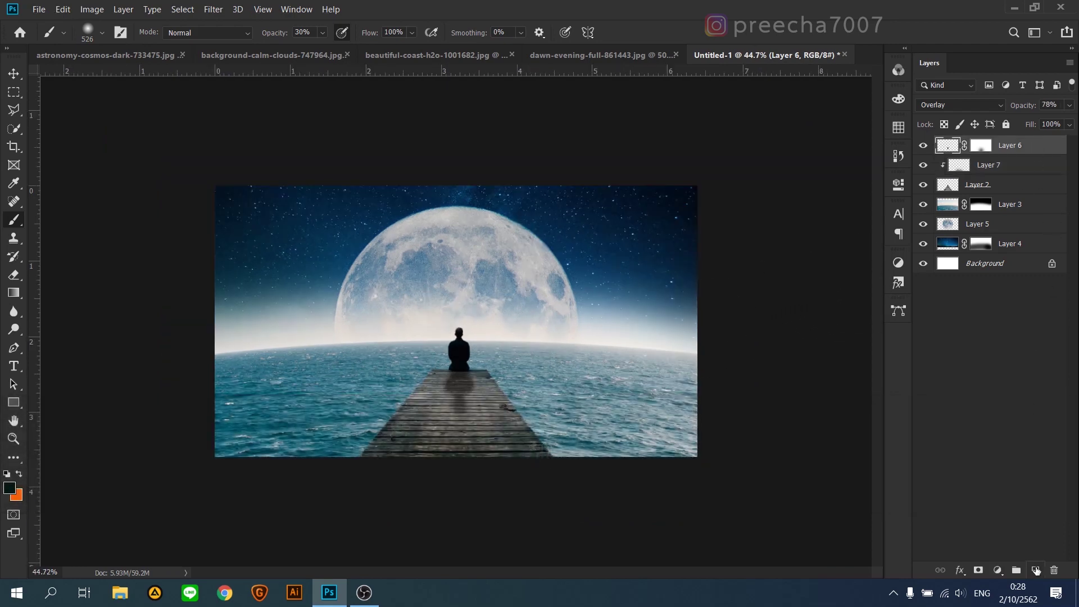
{"action": "left_click", "coordinate": [1036, 570]}
{"action": "mouse_move", "coordinate": [701, 360]}
{"action": "left_mouse_down"}
{"action": "mouse_move", "coordinate": [707, 402]}
{"action": "mouse_move", "coordinate": [759, 403]}
{"action": "left_mouse_up"}
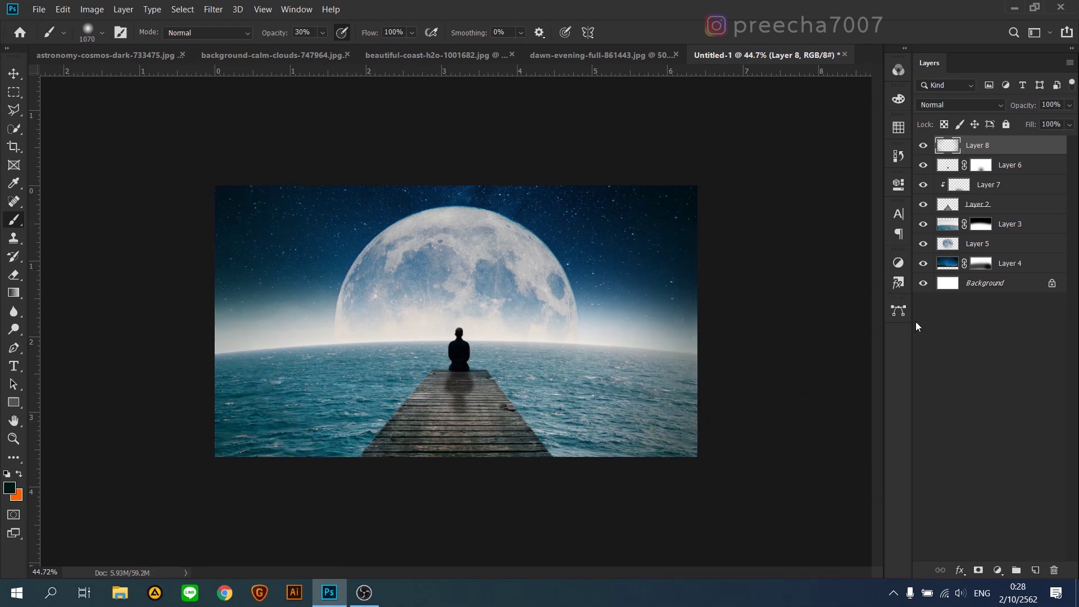
{"action": "left_click", "coordinate": [987, 106]}
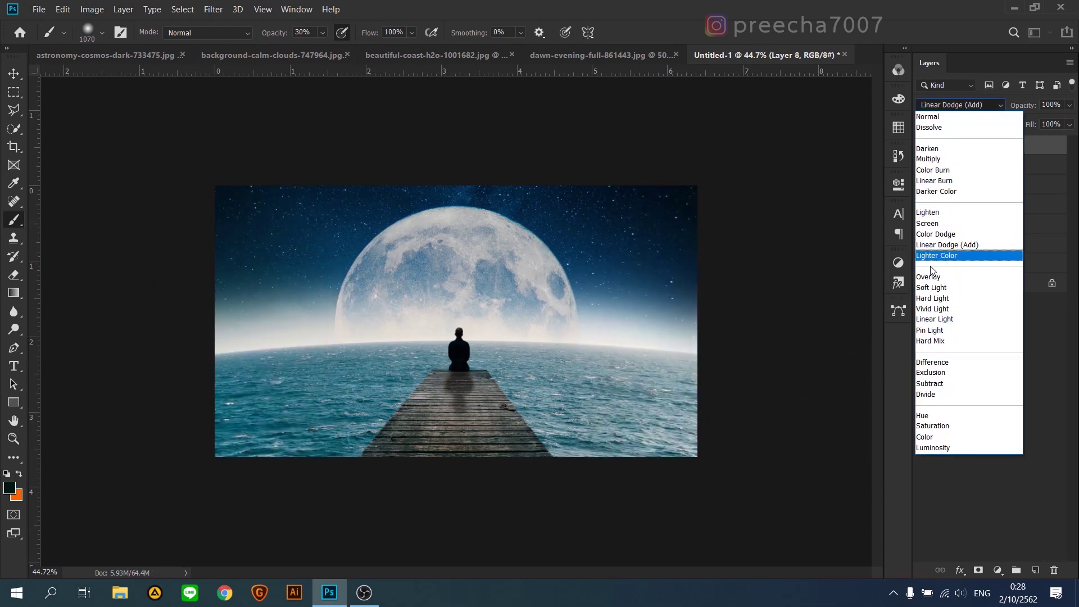
{"action": "left_click", "coordinate": [930, 277]}
{"action": "left_click", "coordinate": [989, 194], "text": "alt"}
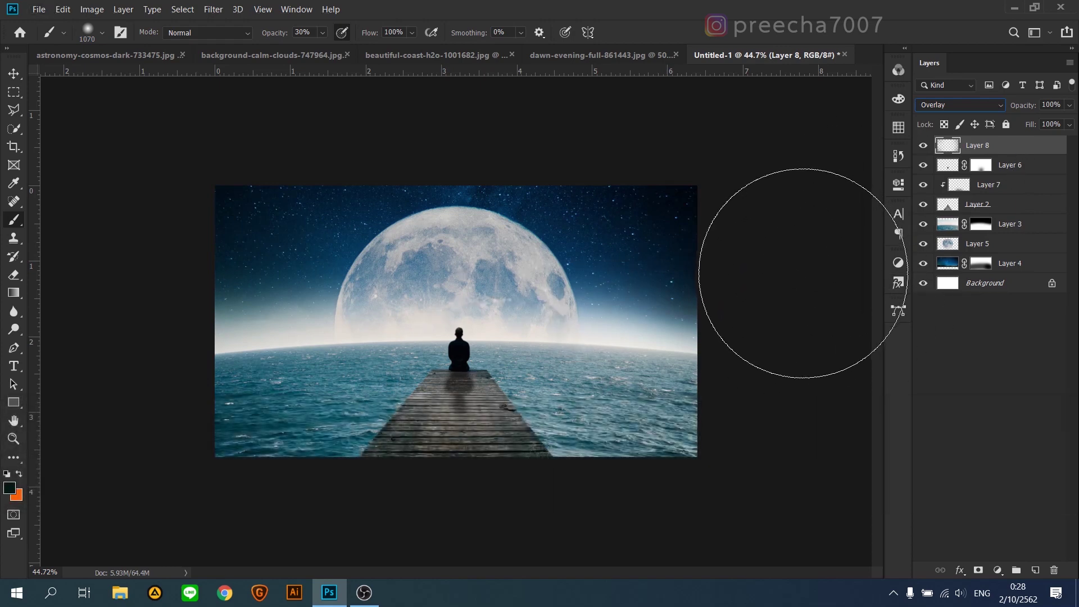
- Stamp all visible layers into a new top layer and open it in the Camera Raw Filter
{"action": "key", "text": "shift+ctrl+alt+e"}
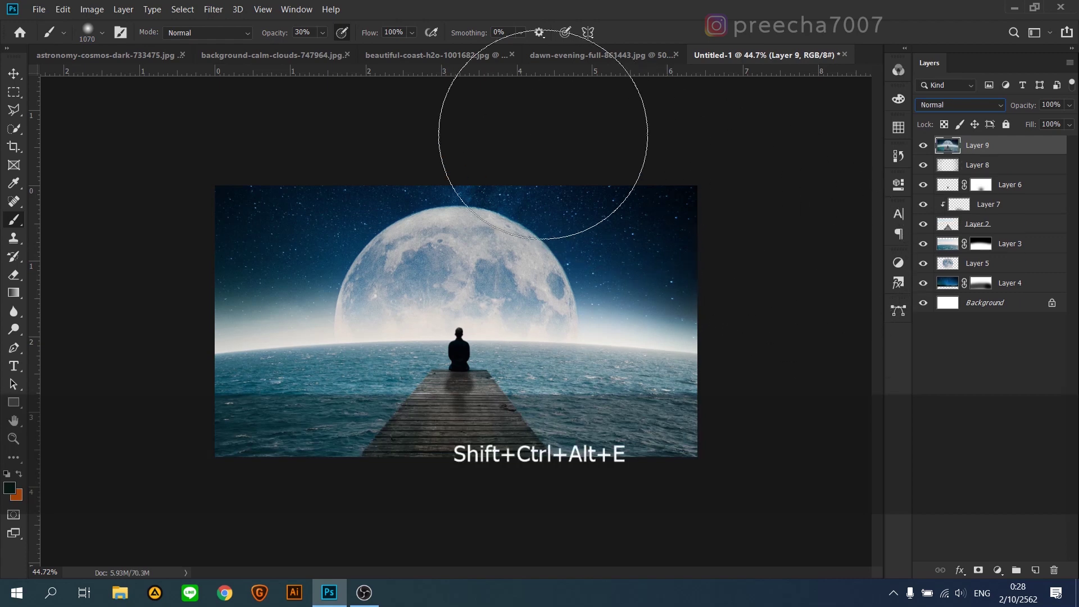
{"action": "left_click", "coordinate": [214, 12]}
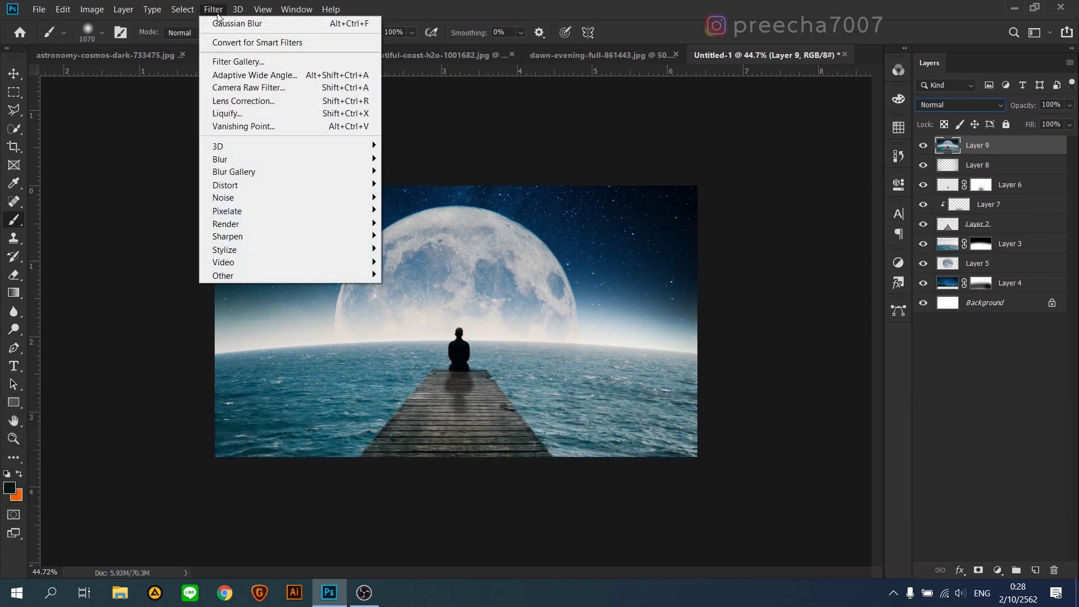
{"action": "left_click", "coordinate": [258, 89]}
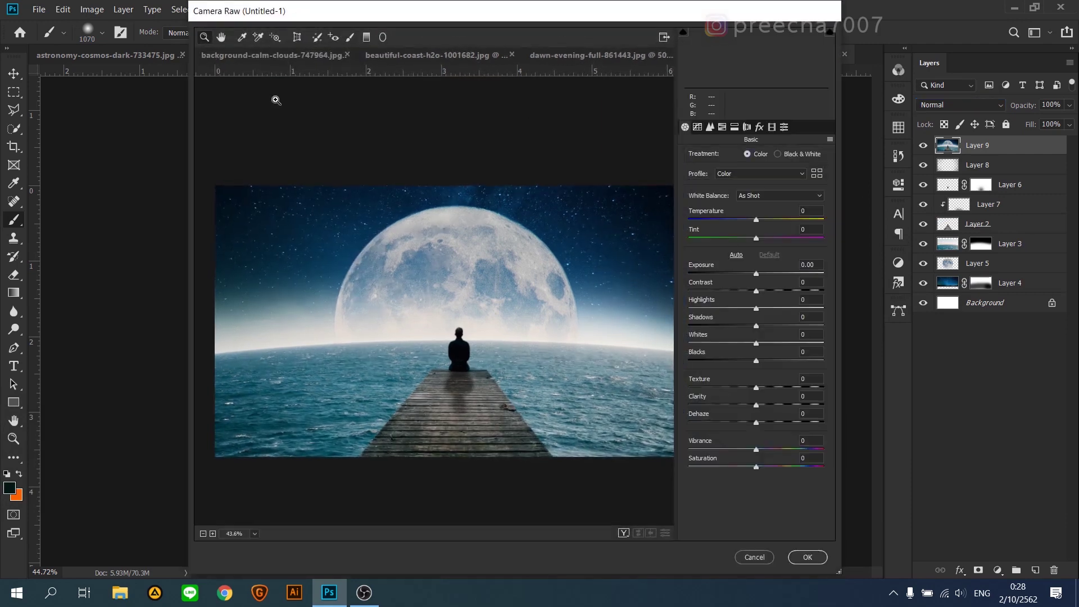
{"action": "left_click_drag", "start_coordinate": [494, 18], "coordinate": [489, 55]}
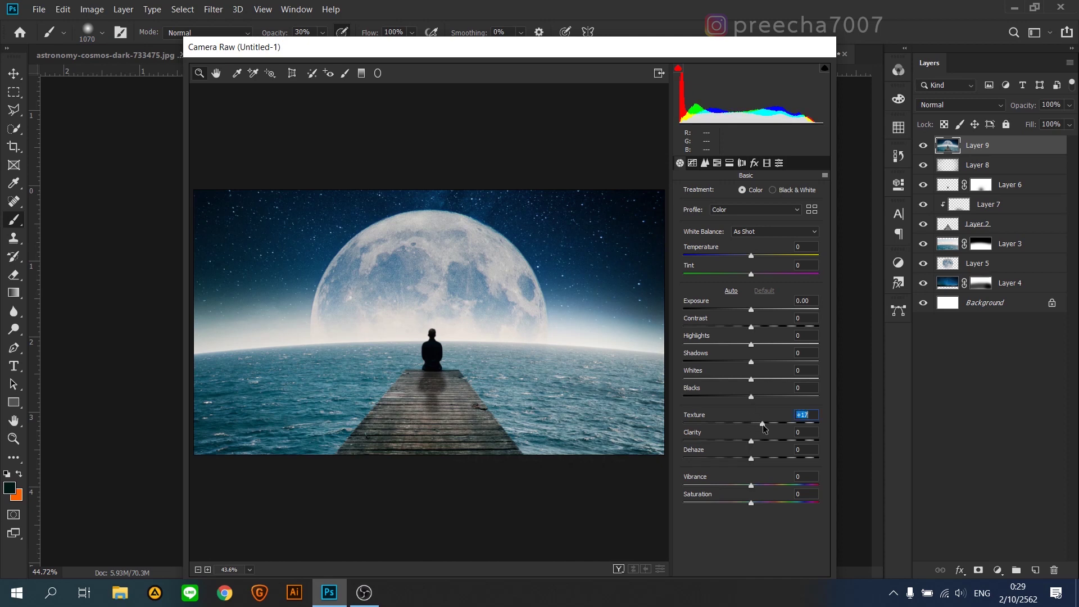
- Set Texture to +18, Vibrance to +24, Temperature to -13 and Tint to +24 for the merged image
{"action": "left_click_drag", "start_coordinate": [763, 425], "coordinate": [765, 425]}
{"action": "left_click_drag", "start_coordinate": [768, 488], "coordinate": [770, 488]}
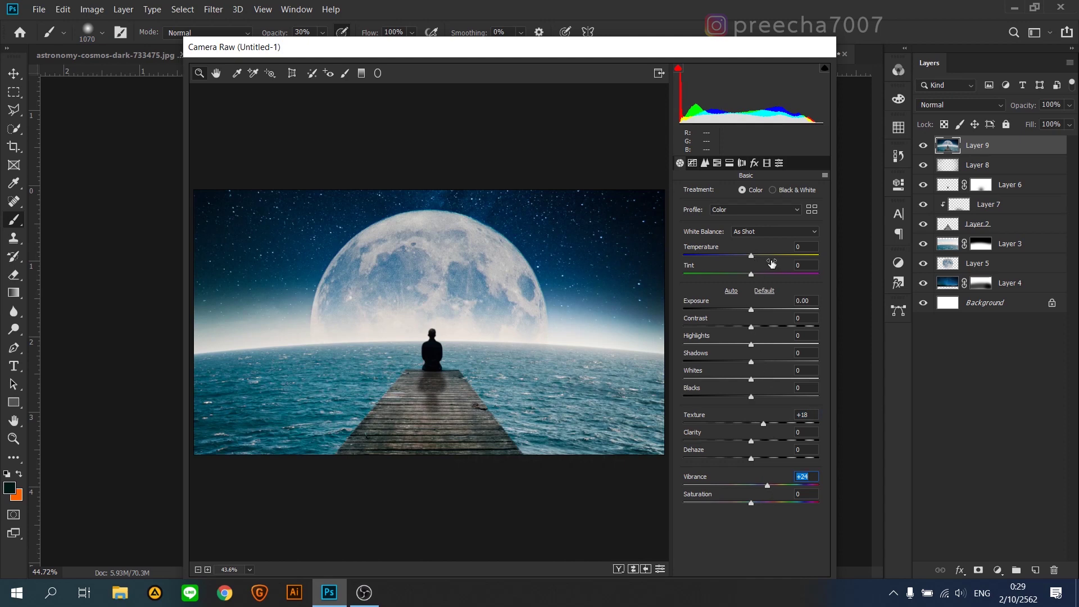
{"action": "left_click_drag", "start_coordinate": [753, 256], "coordinate": [747, 263]}
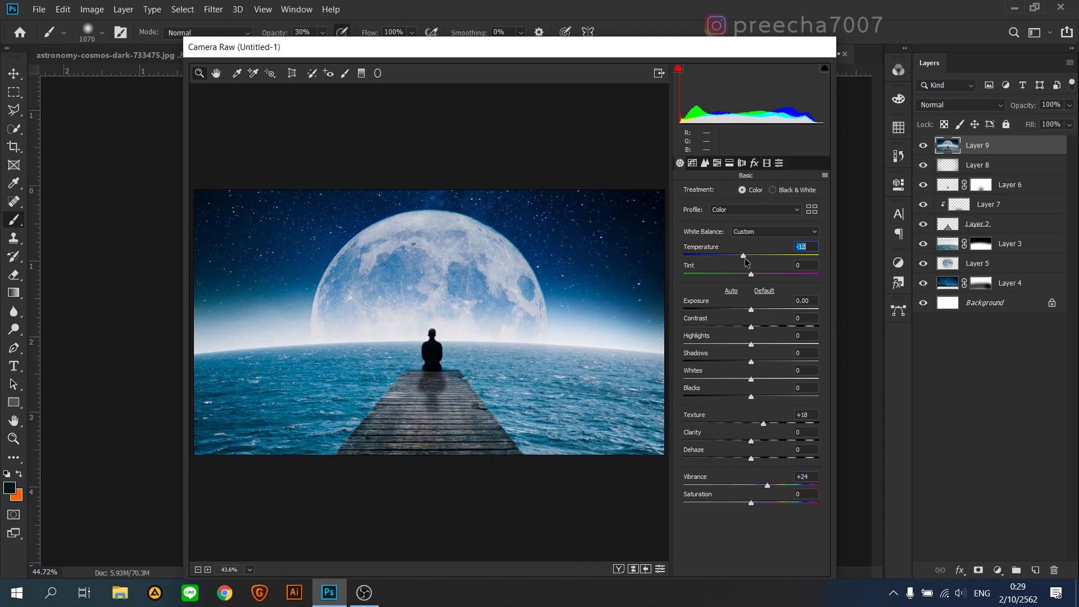
{"action": "mouse_move", "coordinate": [764, 276]}
{"action": "left_mouse_down"}
{"action": "mouse_move", "coordinate": [737, 279]}
{"action": "mouse_move", "coordinate": [778, 276]}
{"action": "mouse_move", "coordinate": [769, 279]}
{"action": "left_mouse_up"}
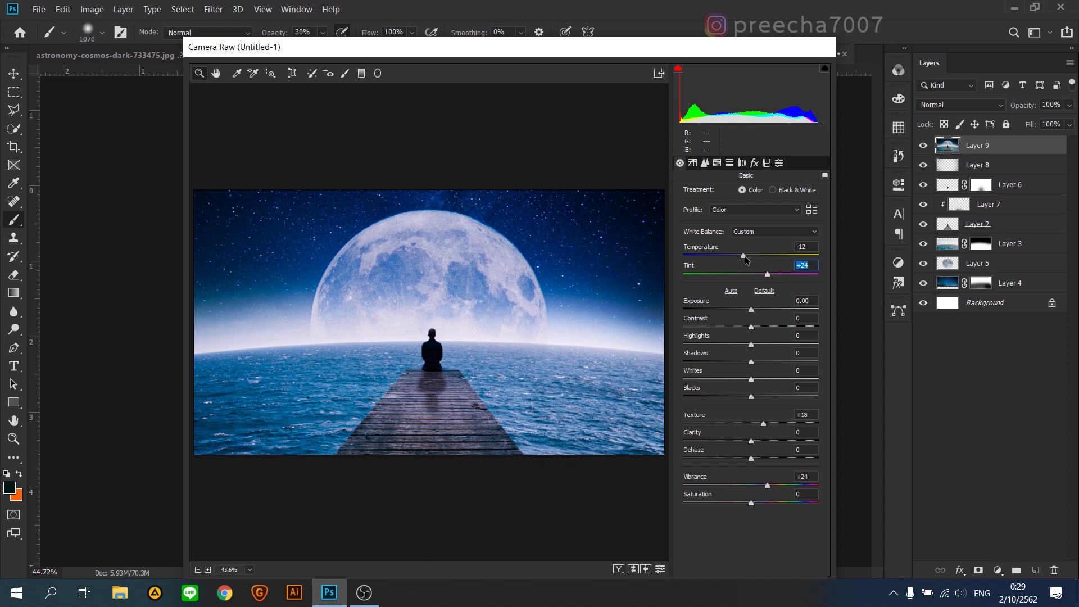
{"action": "mouse_move", "coordinate": [745, 255]}
{"action": "left_mouse_down"}
{"action": "mouse_move", "coordinate": [734, 258]}
{"action": "mouse_move", "coordinate": [744, 259]}
{"action": "left_mouse_up"}
- Set Highlights to +11, Shadows to -30, Whites to -33 and Blacks to -11, raise Saturation slightly, and apply the Camera Raw adjustments
{"action": "left_click_drag", "start_coordinate": [751, 362], "coordinate": [741, 362]}
{"action": "left_click_drag", "start_coordinate": [753, 344], "coordinate": [762, 347]}
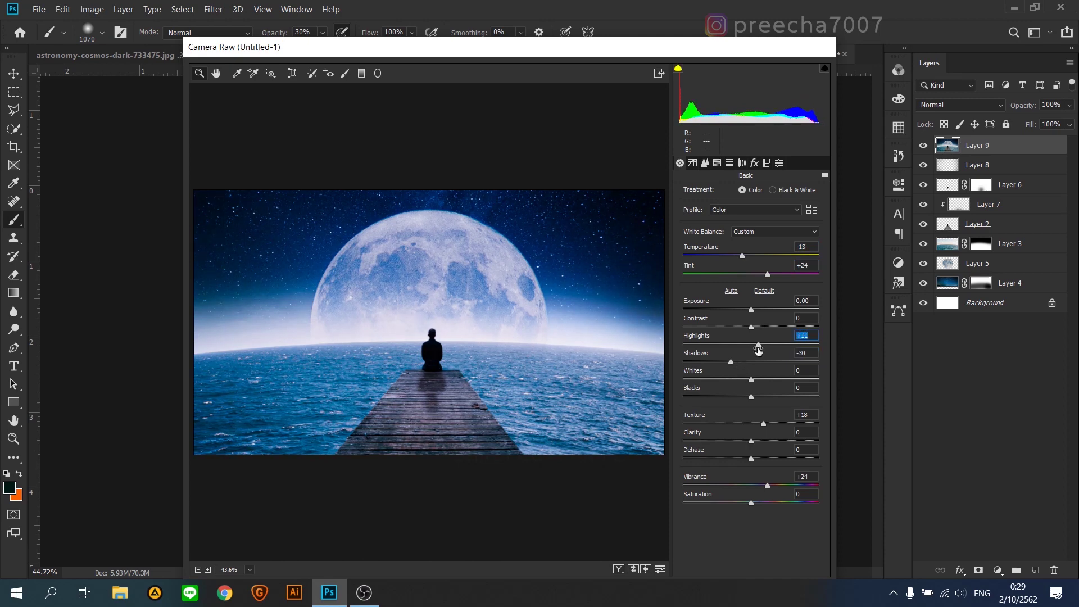
{"action": "left_click_drag", "start_coordinate": [751, 379], "coordinate": [744, 401]}
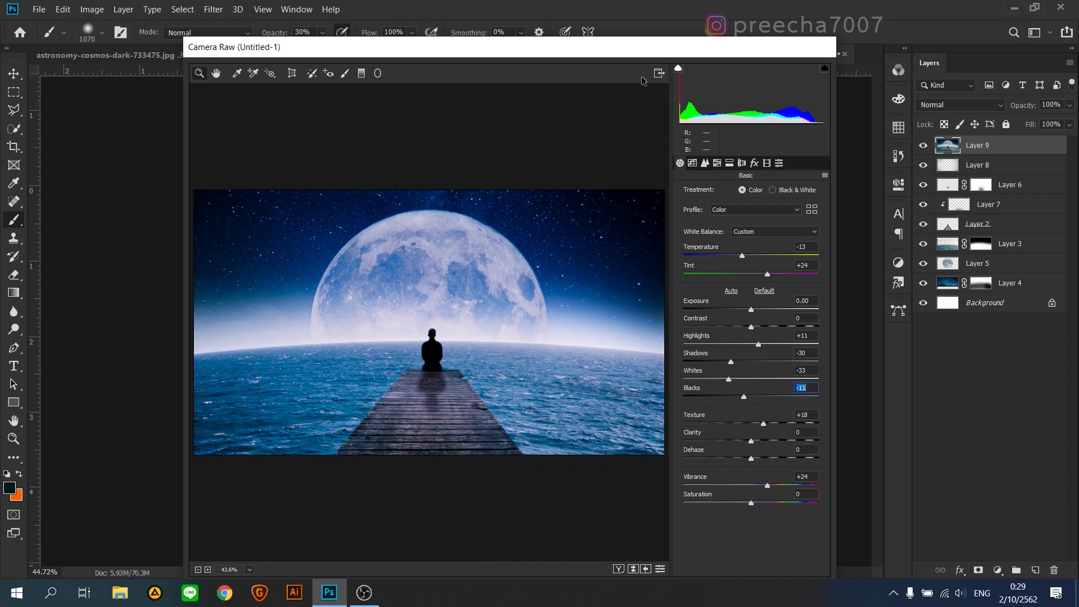
{"action": "left_click_drag", "start_coordinate": [638, 52], "coordinate": [641, 25]}
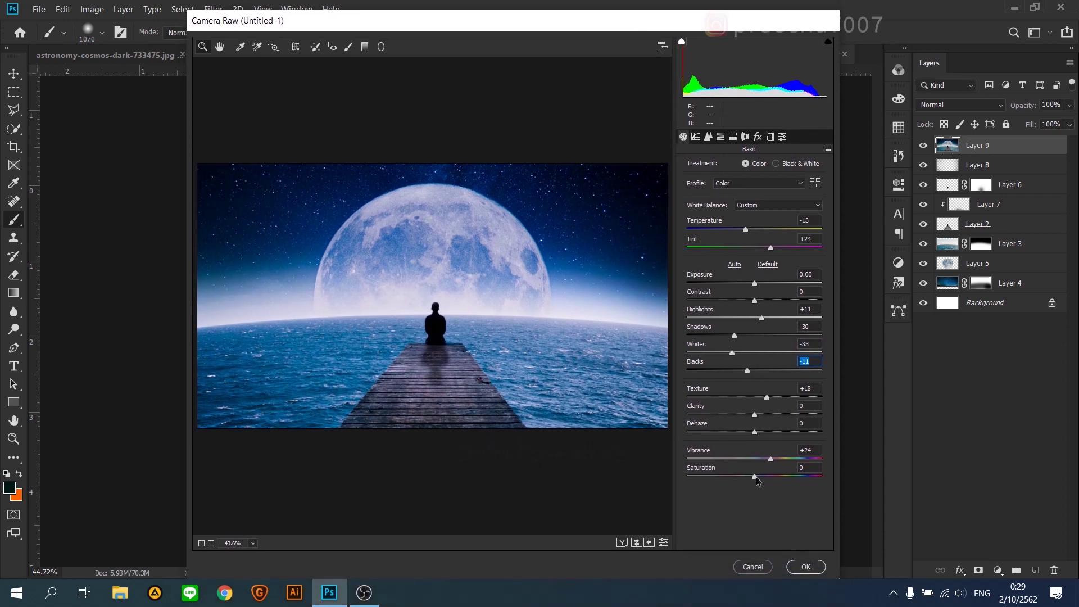
{"action": "left_click_drag", "start_coordinate": [757, 477], "coordinate": [763, 477]}
{"action": "left_click", "coordinate": [816, 572]}
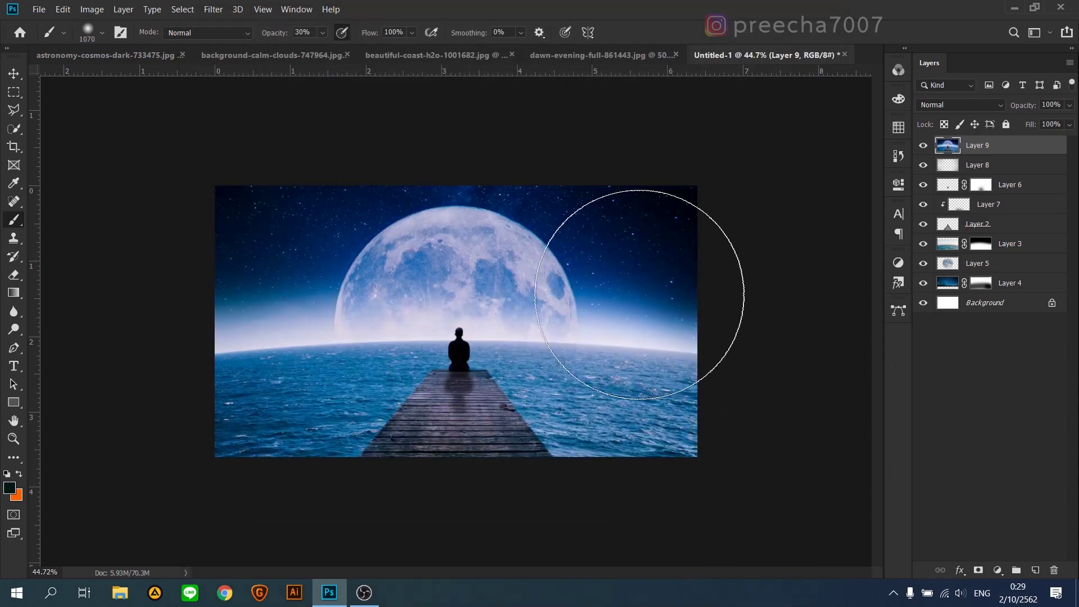
- Start an Iris Blur on the merged layer and enlarge its ellipse around the man and moon to just beyond the image edges
{"action": "scroll", "coordinate": [483, 348], "scroll_direction": "up", "scroll_amount": 1}
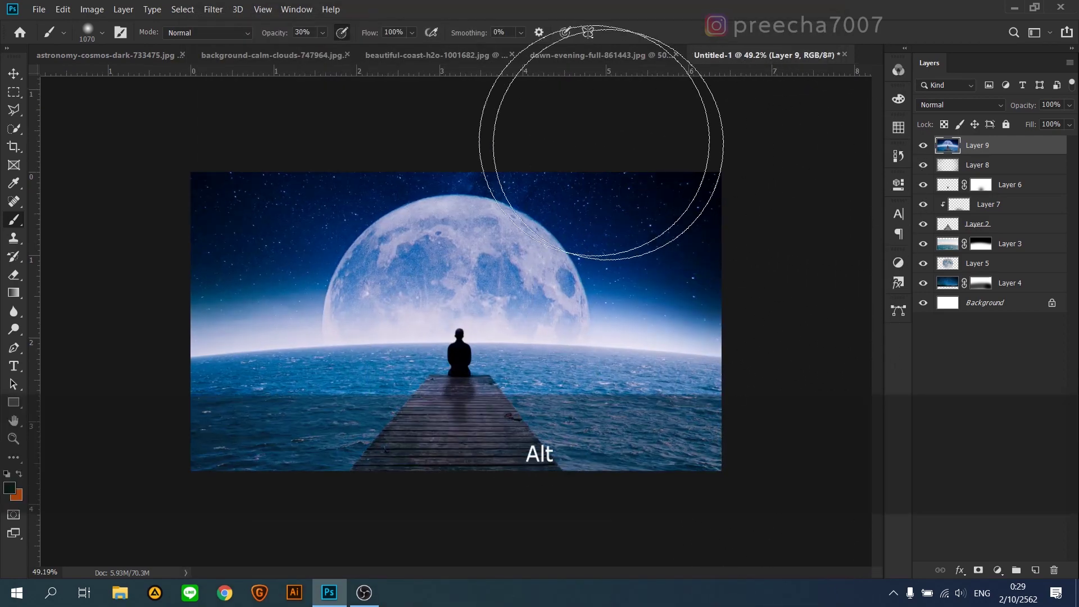
{"action": "left_click", "coordinate": [219, 11]}
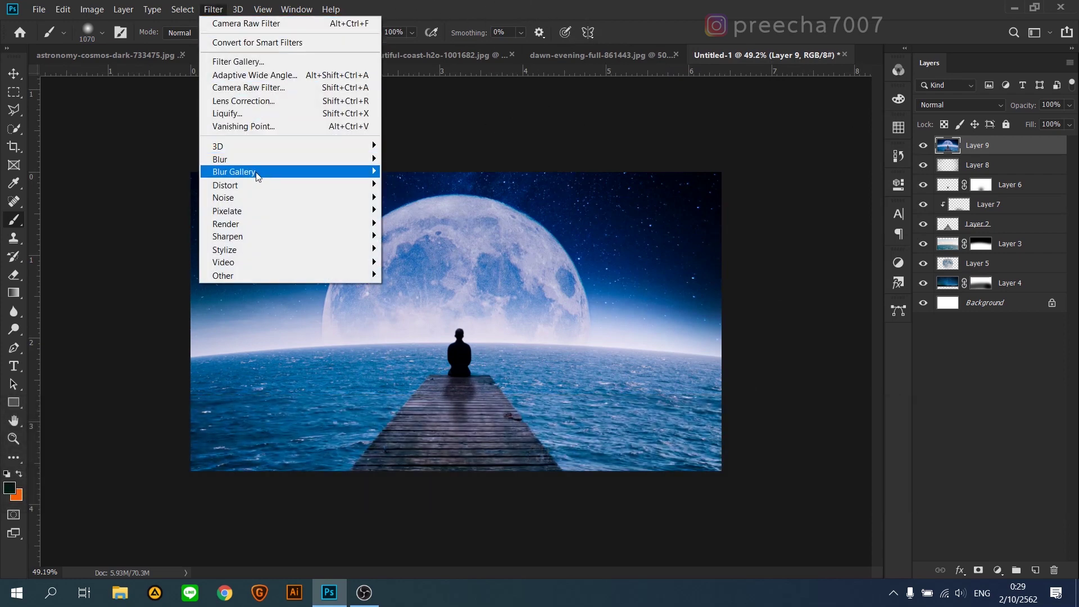
{"action": "mouse_move", "coordinate": [257, 175]}
{"action": "left_click", "coordinate": [405, 185]}
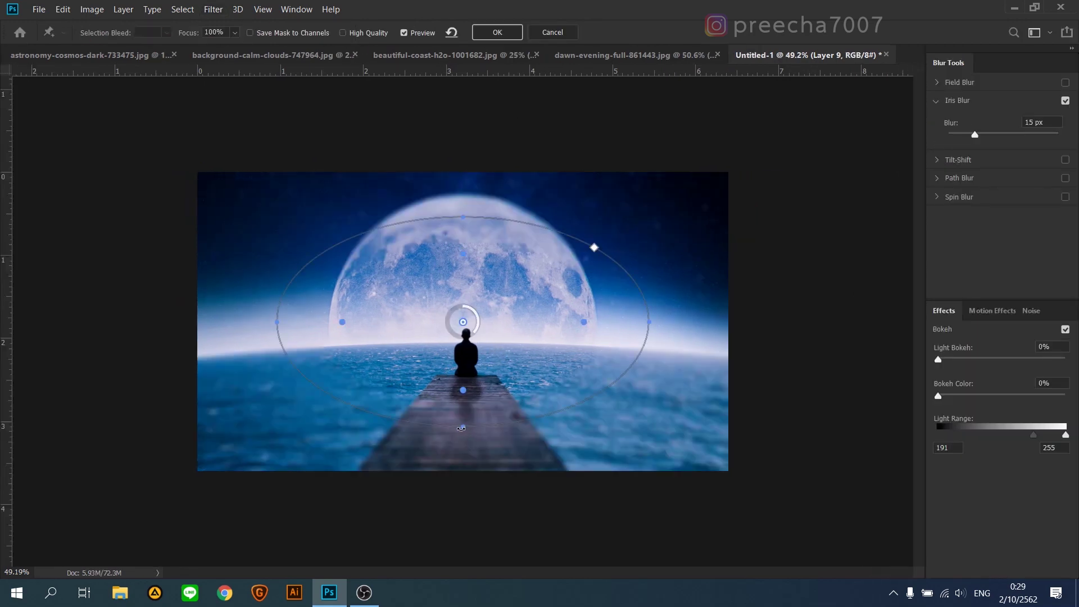
{"action": "left_click_drag", "start_coordinate": [485, 426], "coordinate": [486, 460]}
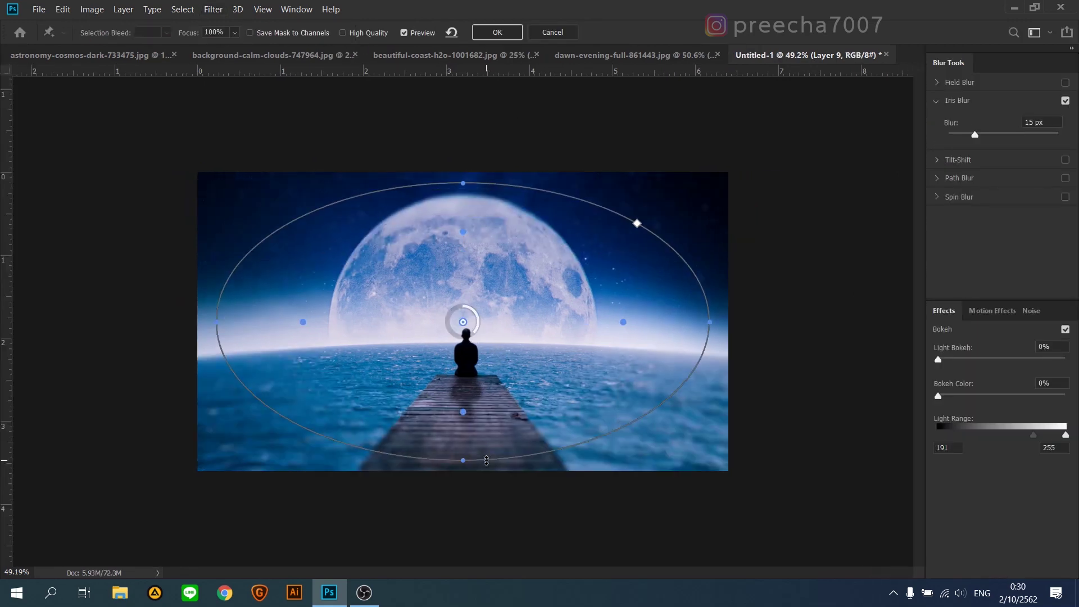
{"action": "left_click_drag", "start_coordinate": [466, 414], "coordinate": [466, 425]}
{"action": "left_click_drag", "start_coordinate": [523, 460], "coordinate": [532, 473]}
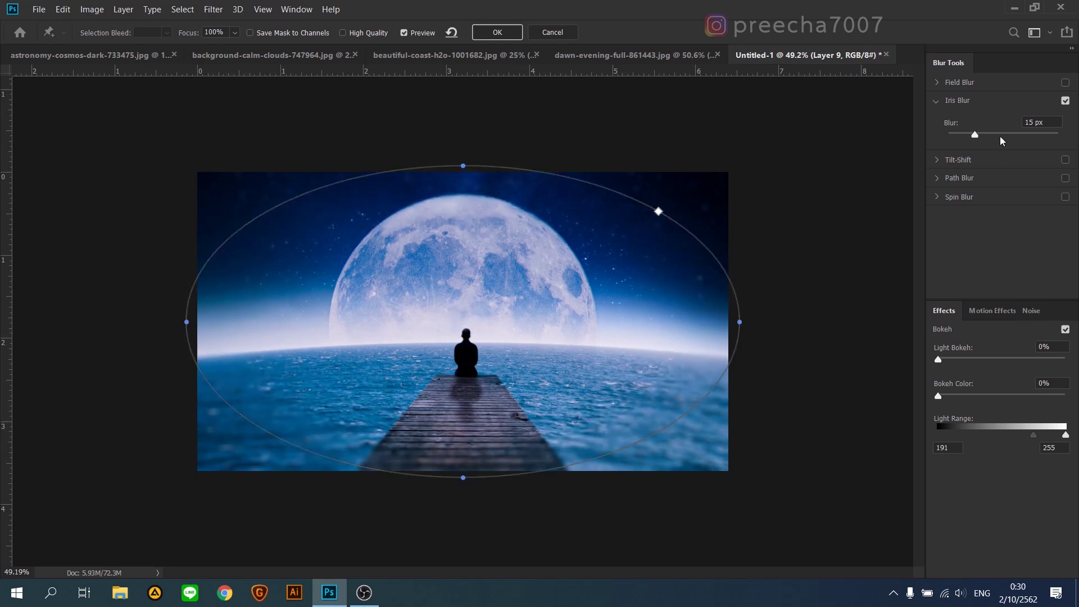
- Shrink the Iris Blur ellipse slightly inside the image edges, lower the blur to less than 6 px, and apply it
{"action": "left_click_drag", "start_coordinate": [974, 136], "coordinate": [963, 136]}
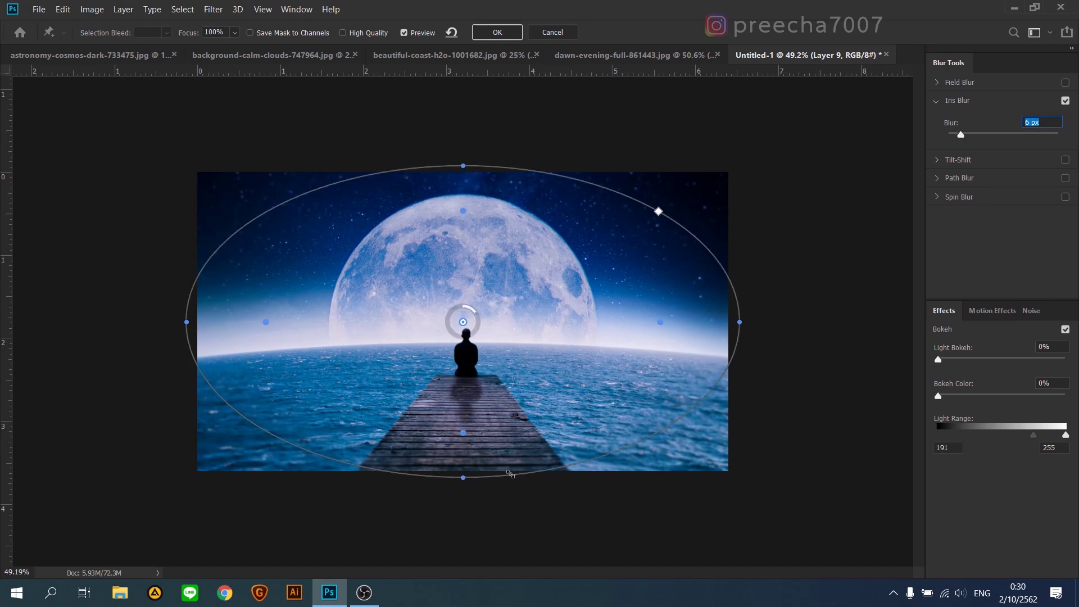
{"action": "left_click_drag", "start_coordinate": [485, 476], "coordinate": [494, 462]}
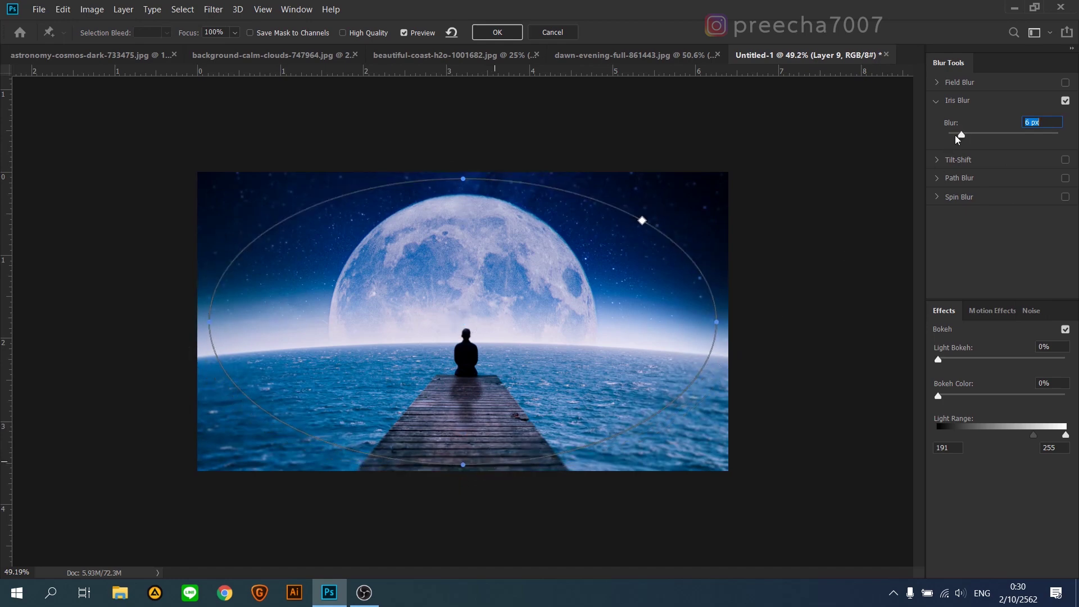
{"action": "left_click_drag", "start_coordinate": [961, 135], "coordinate": [954, 136]}
{"action": "left_click", "coordinate": [498, 32]}
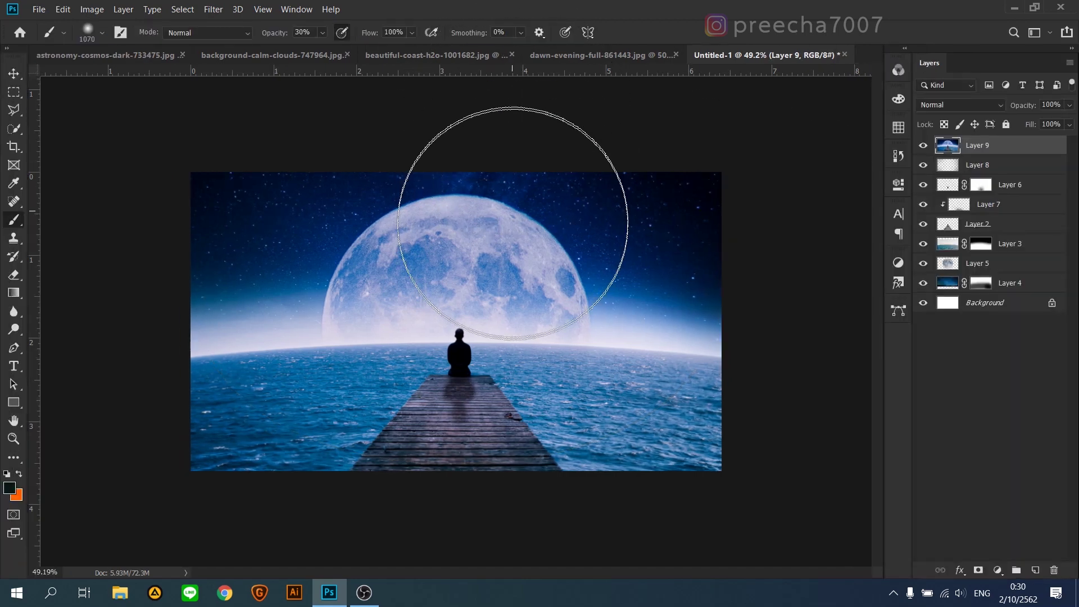
{"action": "scroll", "coordinate": [496, 311], "scroll_direction": "up", "scroll_amount": 1}
{"action": "scroll", "coordinate": [516, 309], "scroll_direction": "up", "scroll_amount": 1}
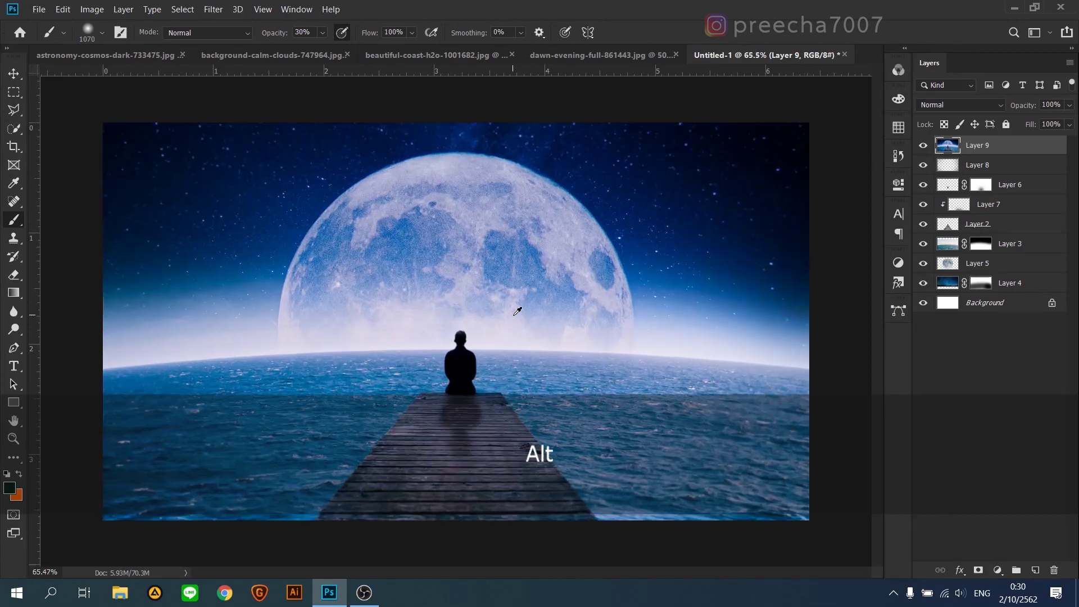
{"action": "scroll", "coordinate": [518, 313], "scroll_direction": "up", "scroll_amount": 1}
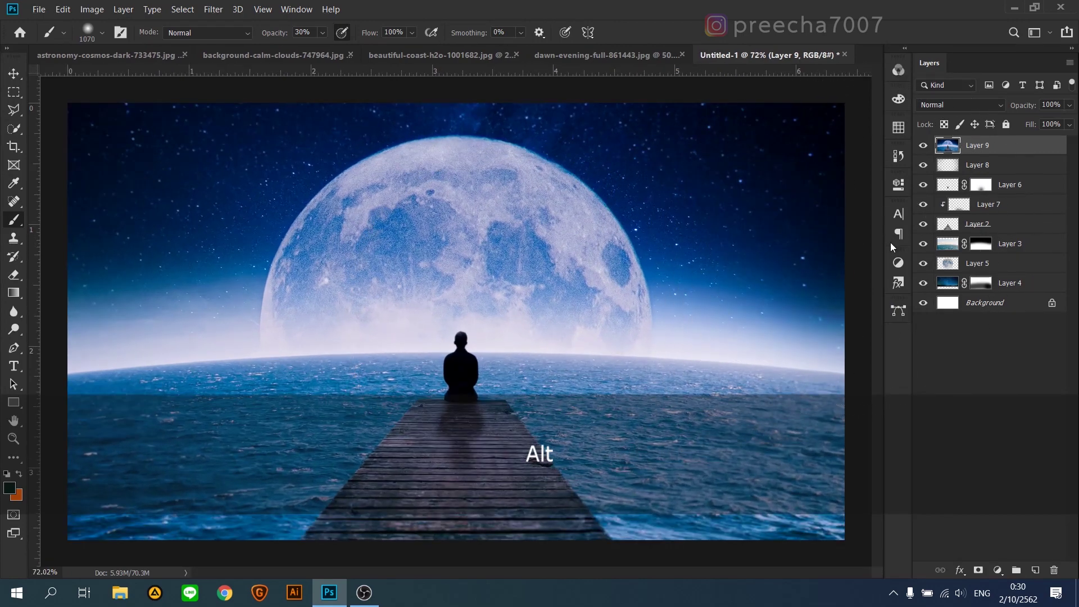